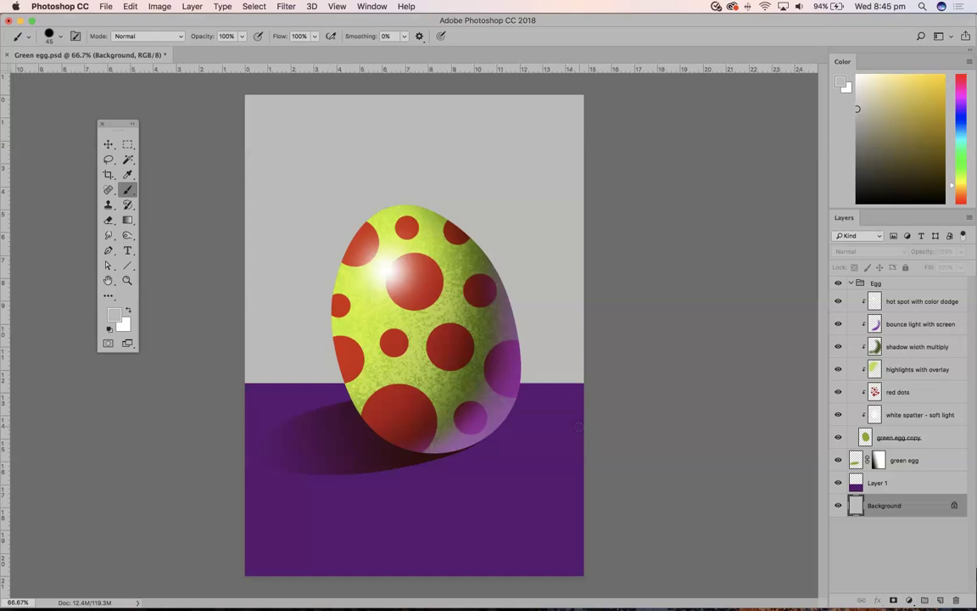
- Hide all layers clipped to the green egg copy layer, then show only the white spatter - soft light layer above it
key(F12)
key(v)
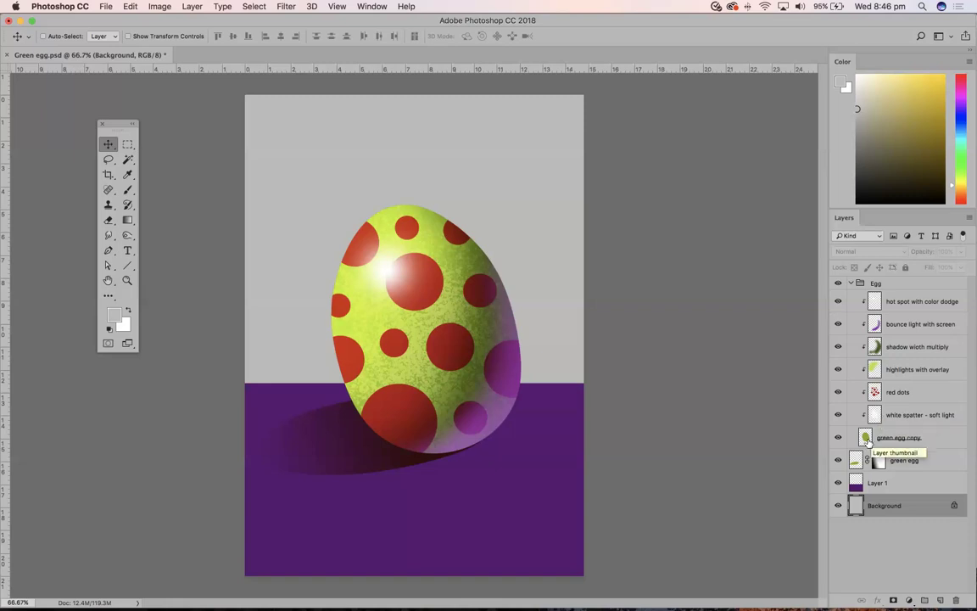
click(839, 437)
click(839, 437)
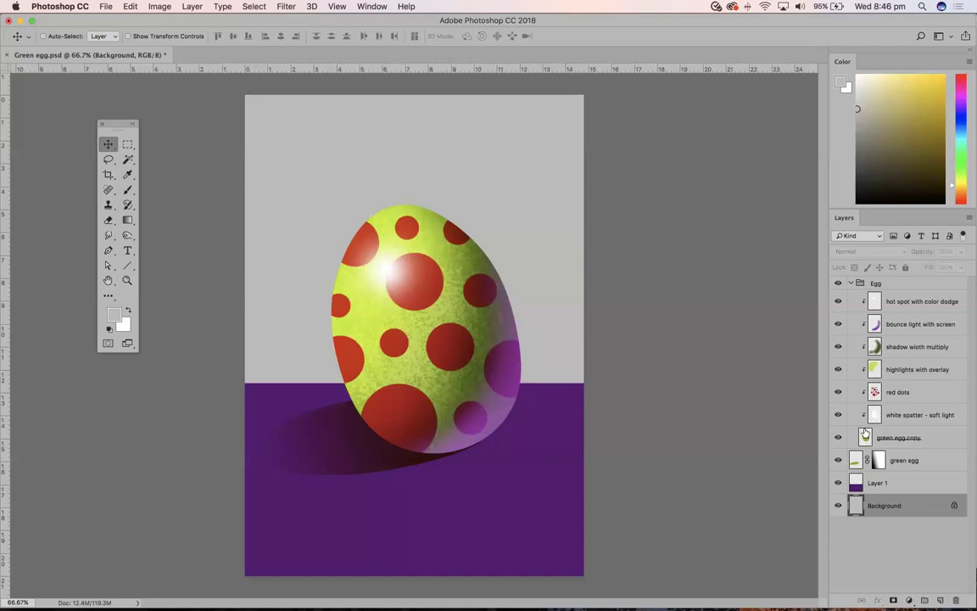
drag(838, 301, 838, 443)
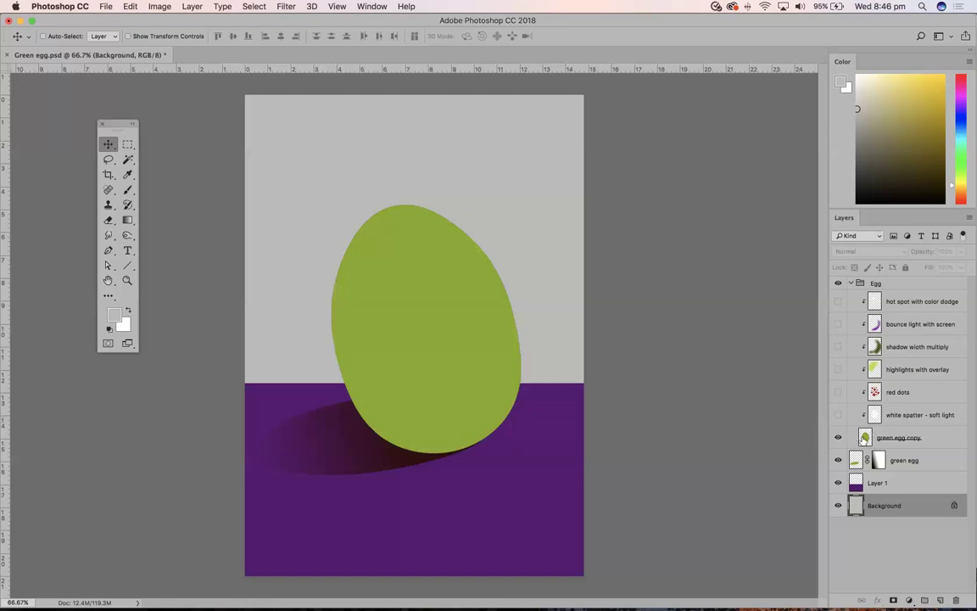
click(838, 416)
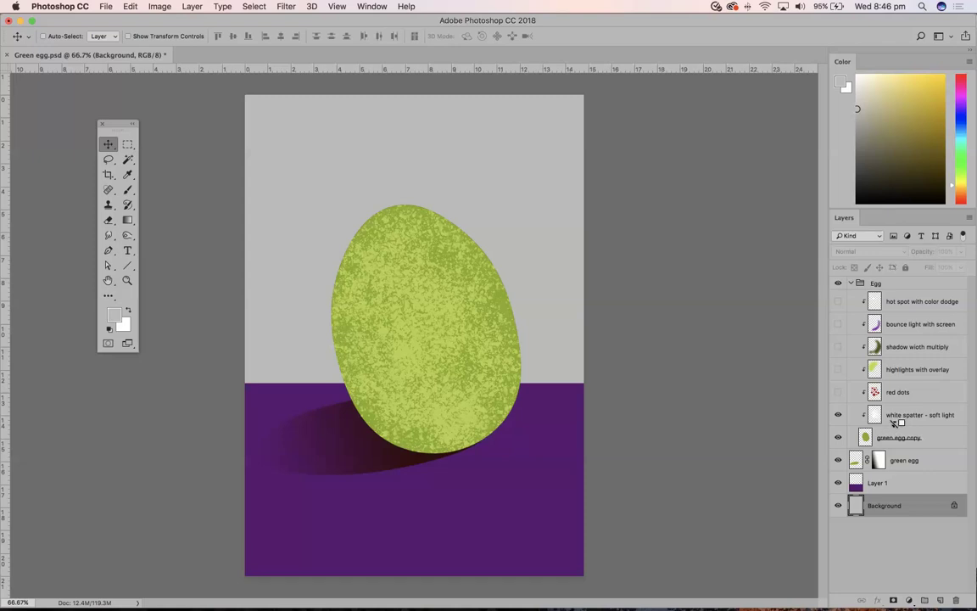
- Release the clipping masks from the green egg copy layer and make all the hidden effect layers in the Egg group visible
alt+click(893, 421)
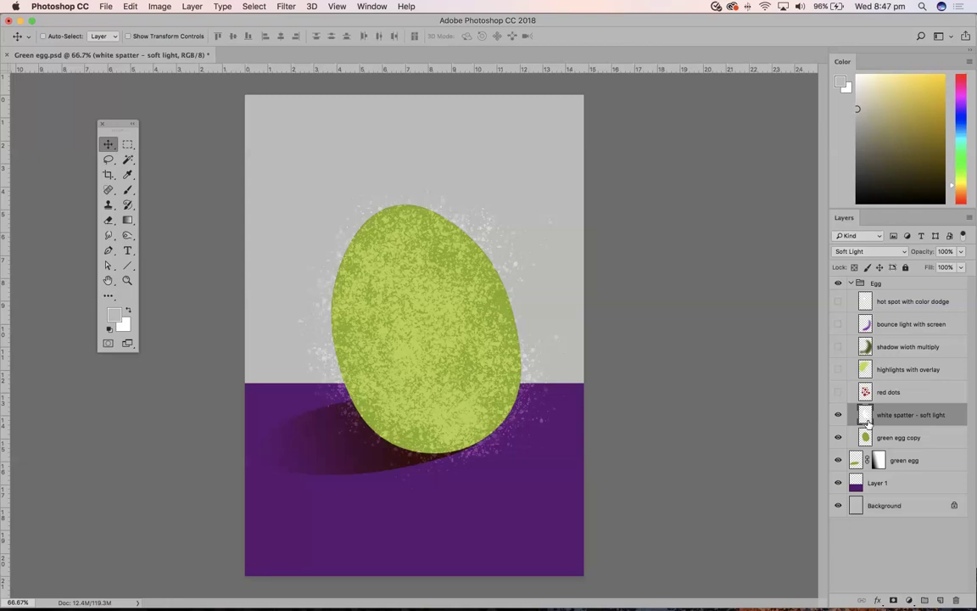
click(838, 392)
click(839, 369)
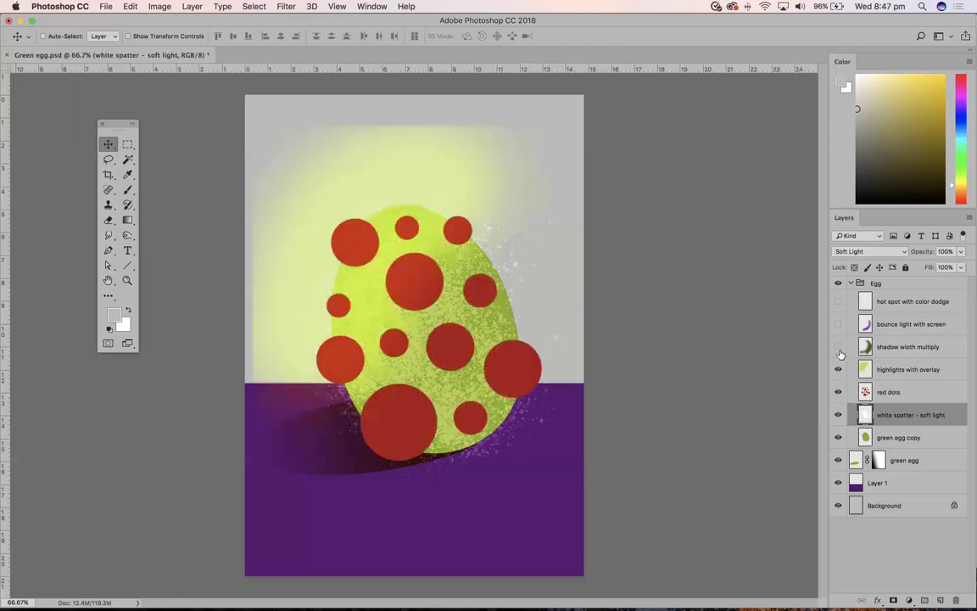
click(838, 346)
click(838, 323)
click(838, 302)
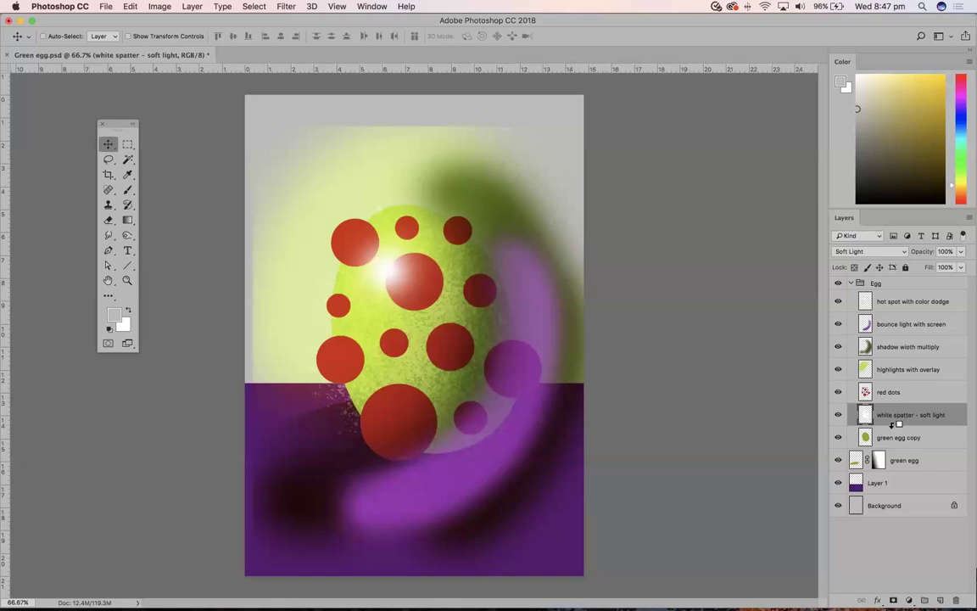
- Clip all six effect layers, from white spatter up to hot spot with color dodge, to the green egg copy layer
alt+click(891, 424)
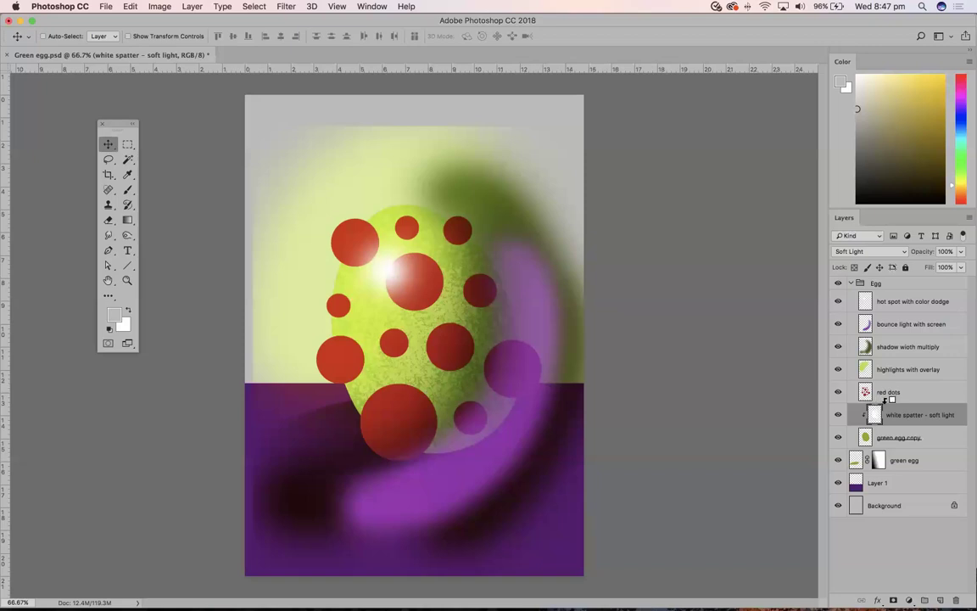
alt+click(887, 402)
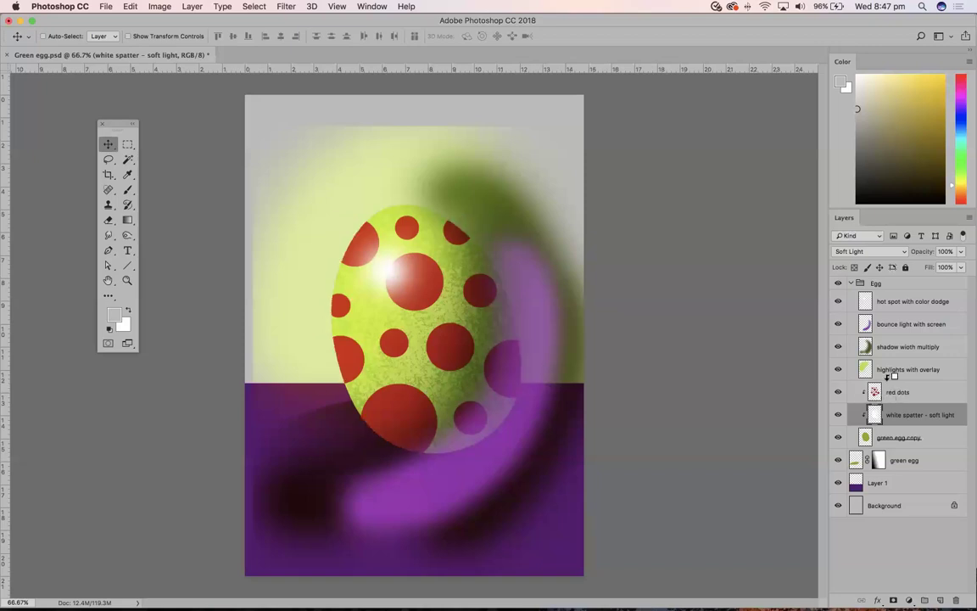
alt+click(888, 378)
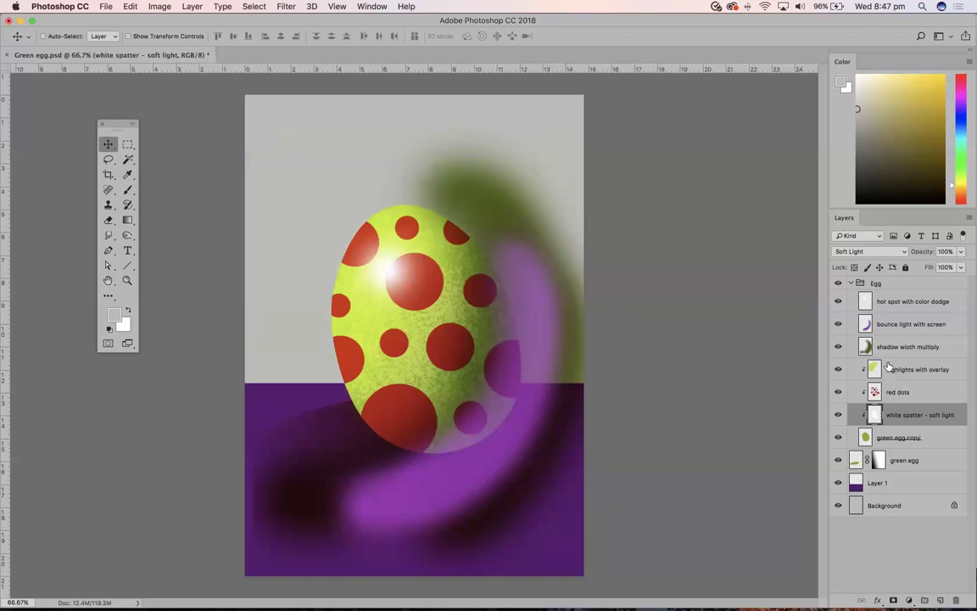
alt+click(891, 357)
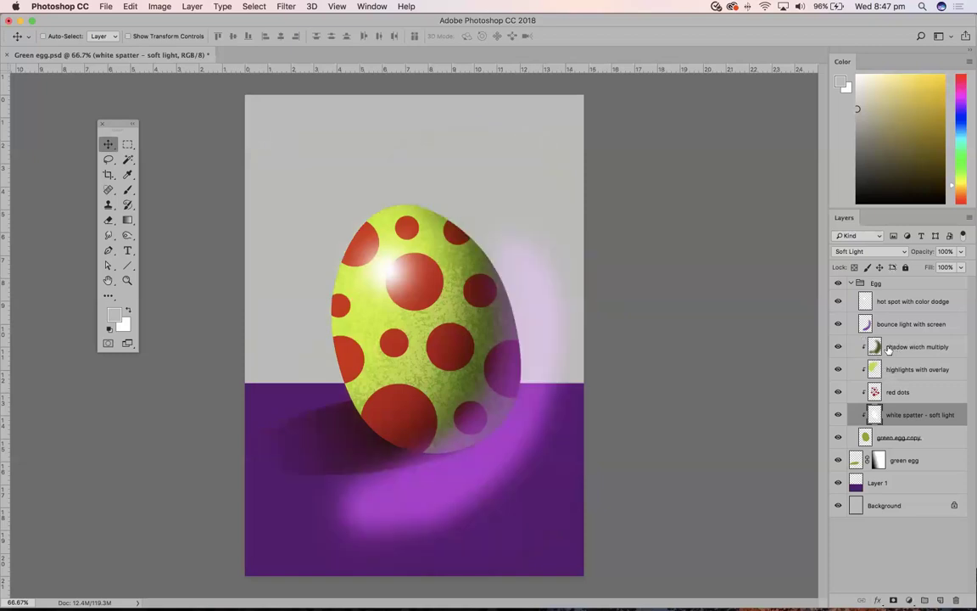
alt+click(893, 334)
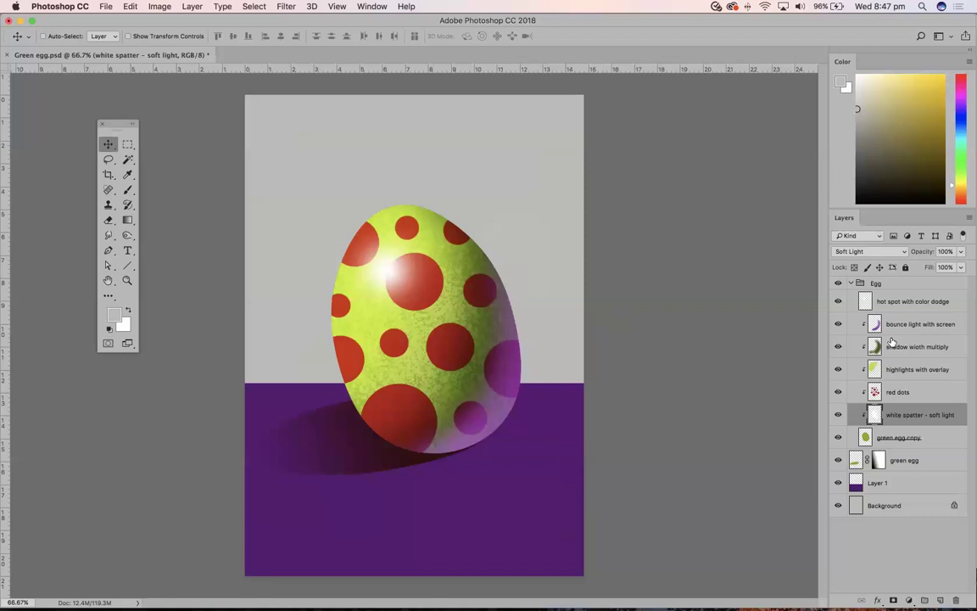
alt+click(895, 311)
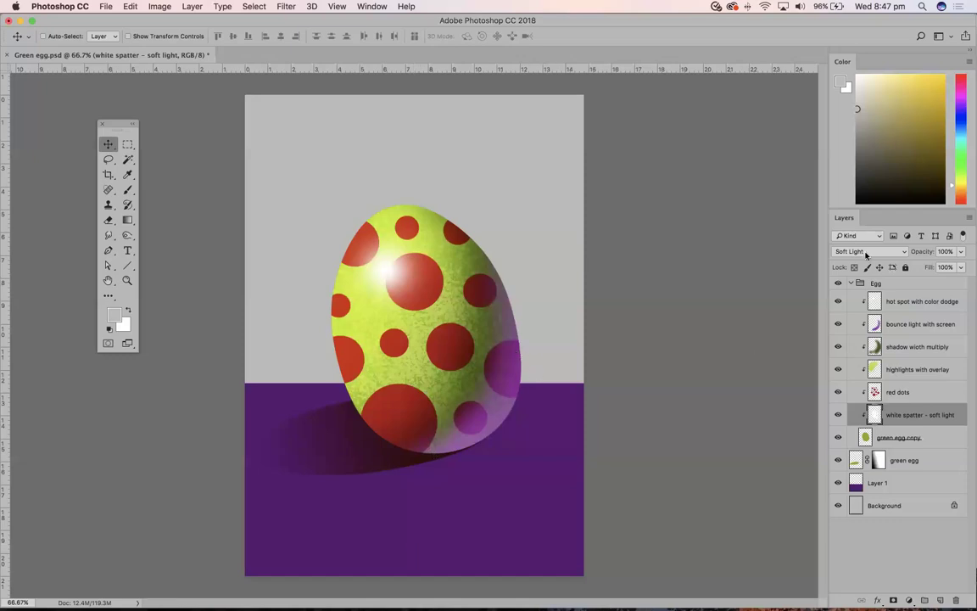
- Examine the blend modes of the white spatter, red dots, highlights, shadow, bounce light and hot spot layers
click(866, 252)
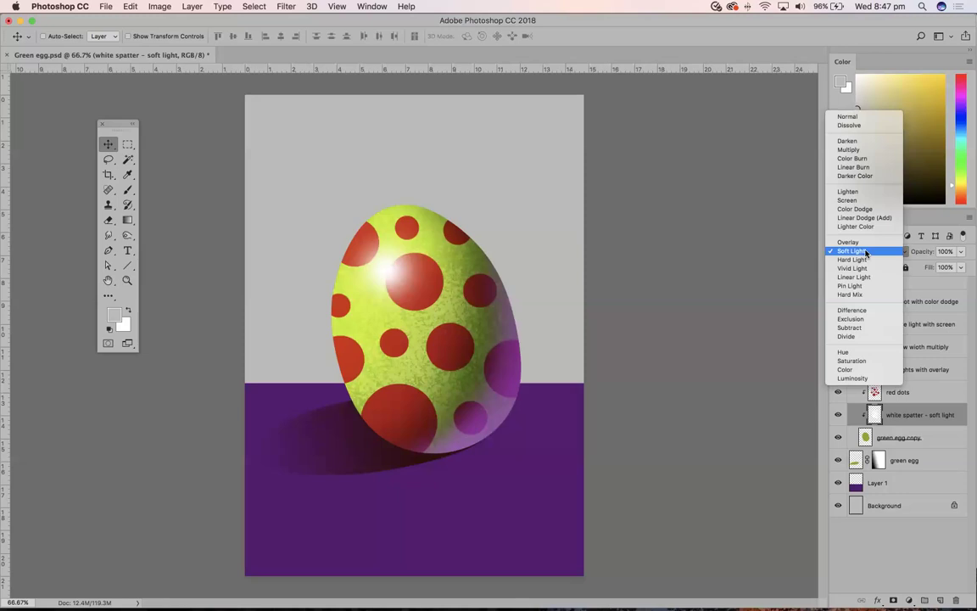
click(866, 252)
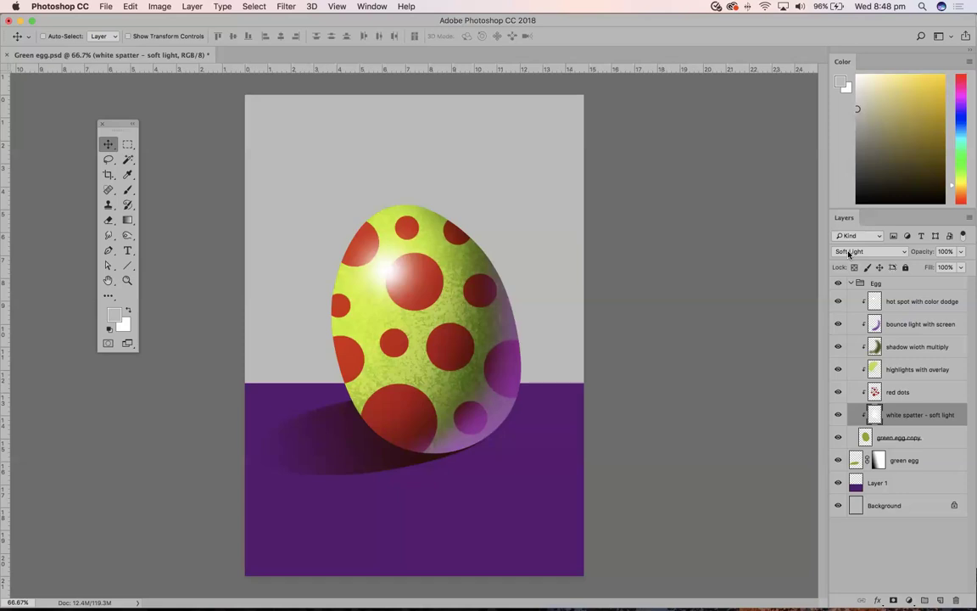
click(917, 393)
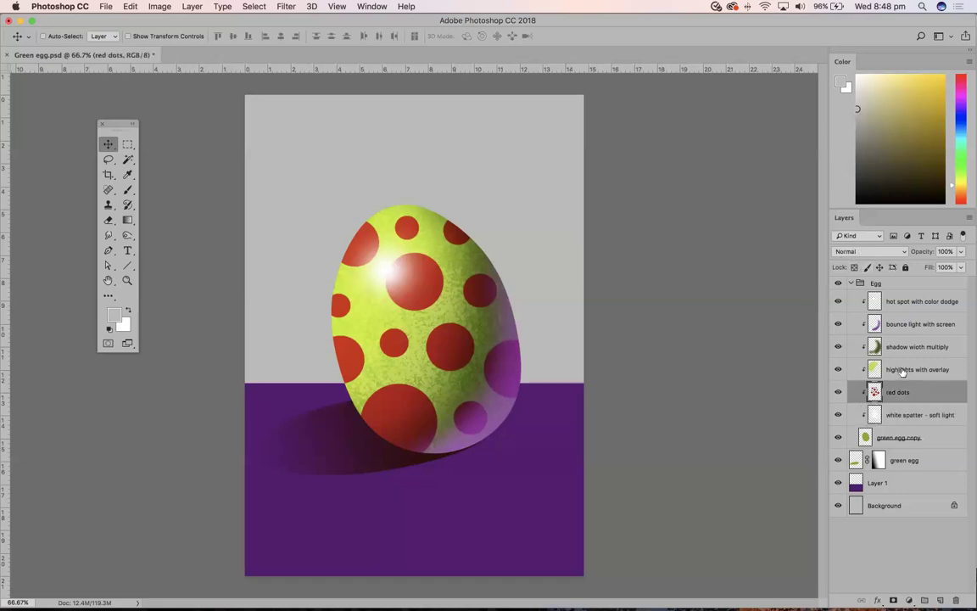
click(904, 372)
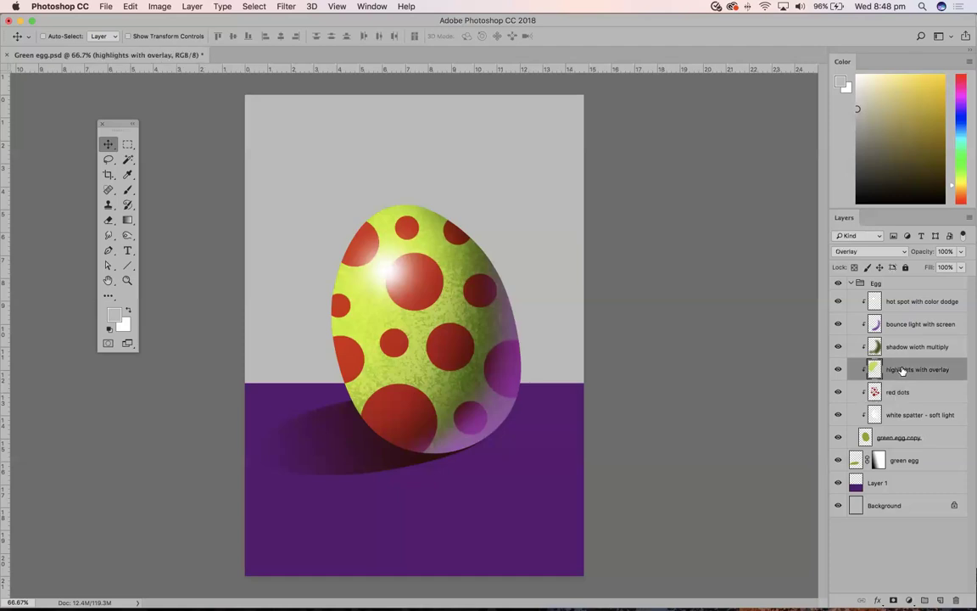
click(863, 252)
click(864, 253)
click(874, 346)
click(873, 252)
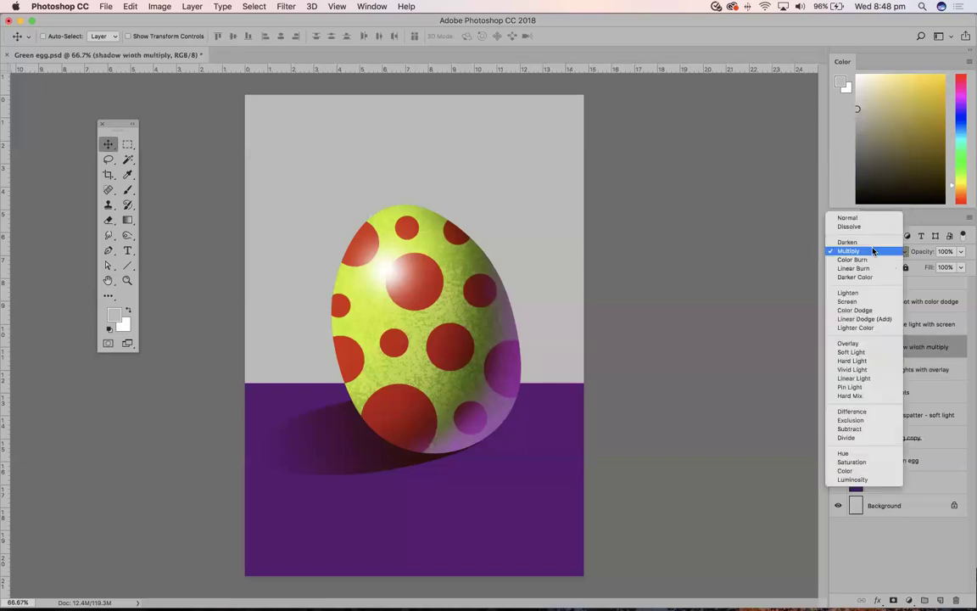
click(873, 251)
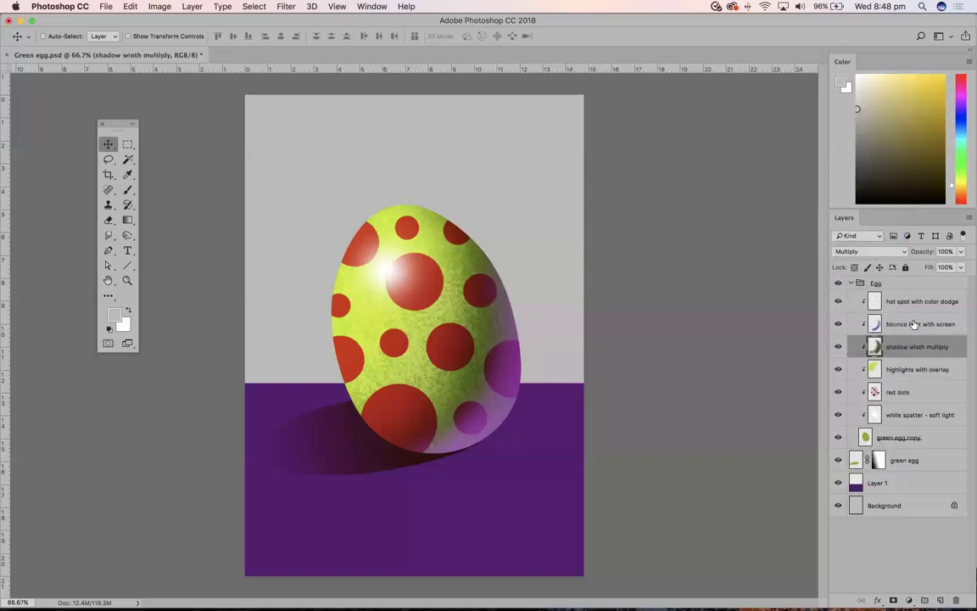
click(857, 323)
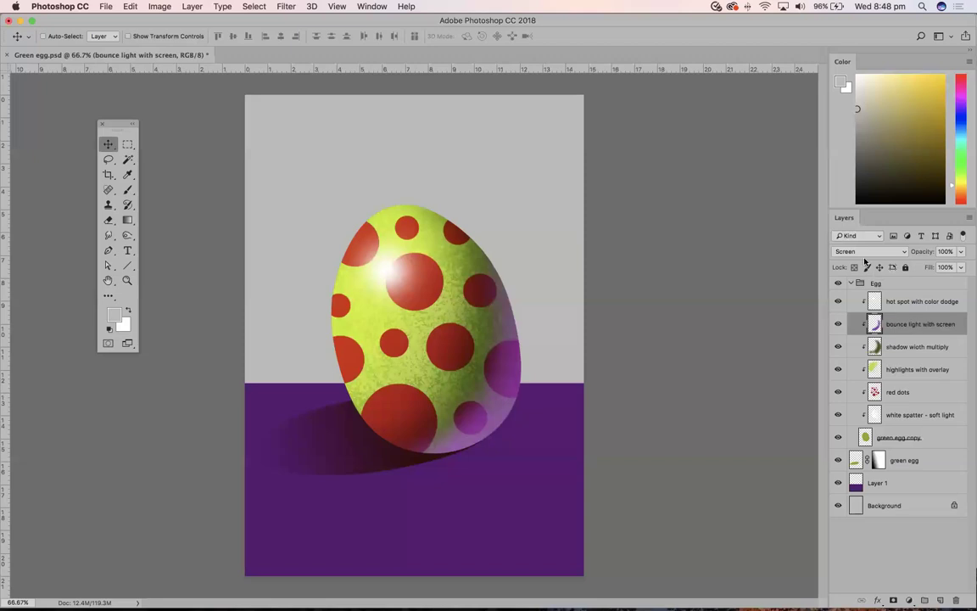
click(910, 303)
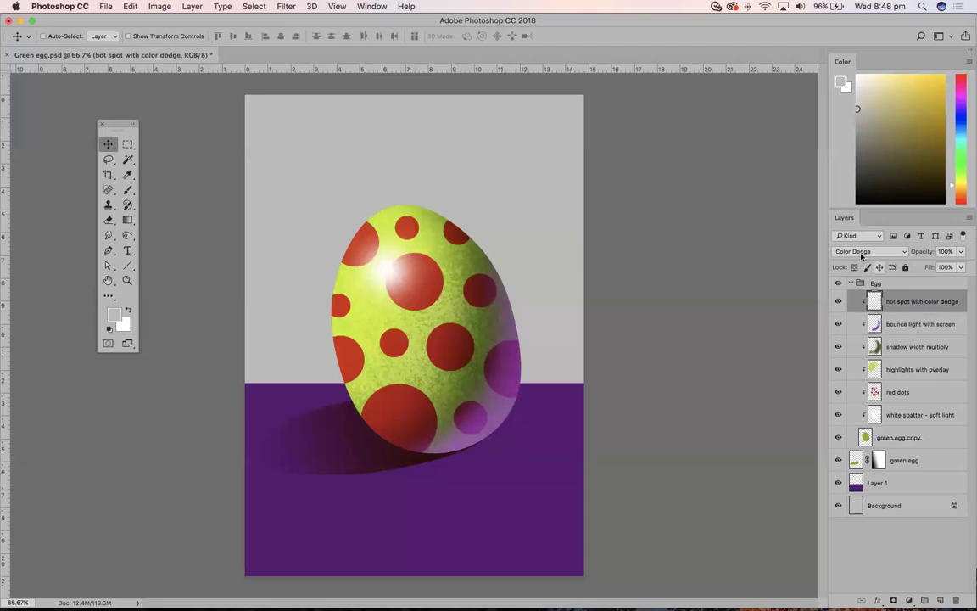
- Try the Screen and Overlay blend modes on the red dots layer, then set it back to Normal
click(895, 395)
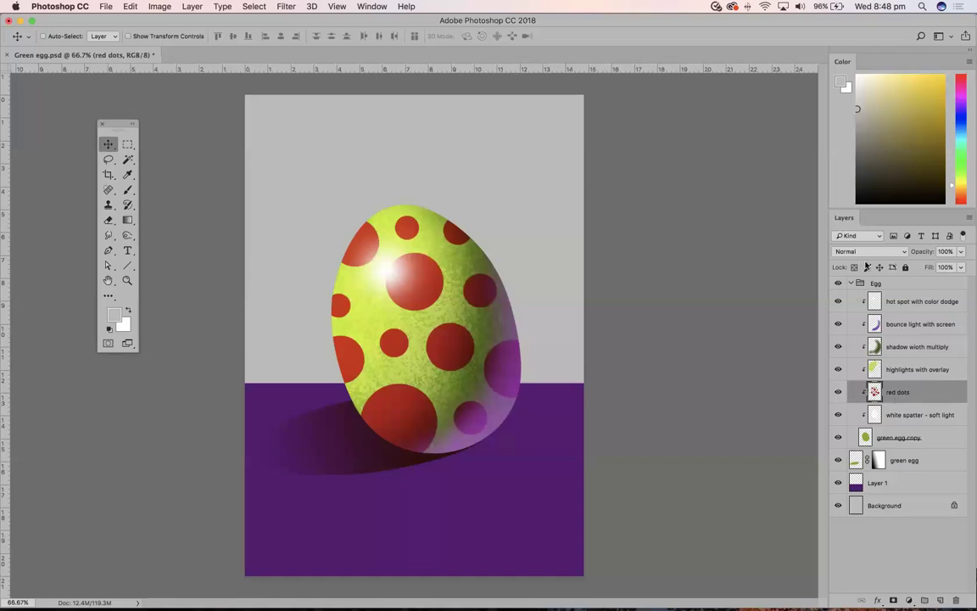
click(874, 251)
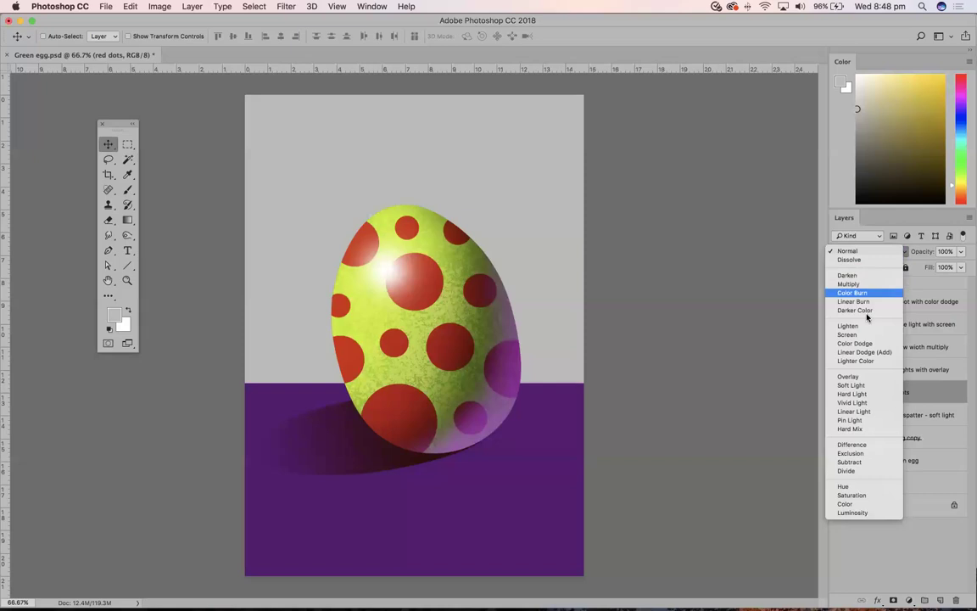
click(868, 334)
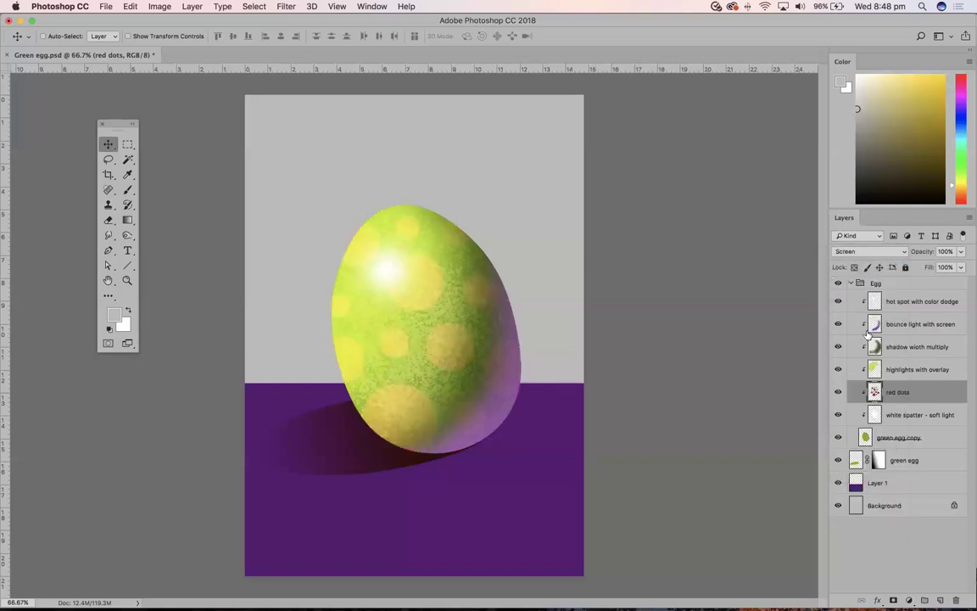
click(857, 251)
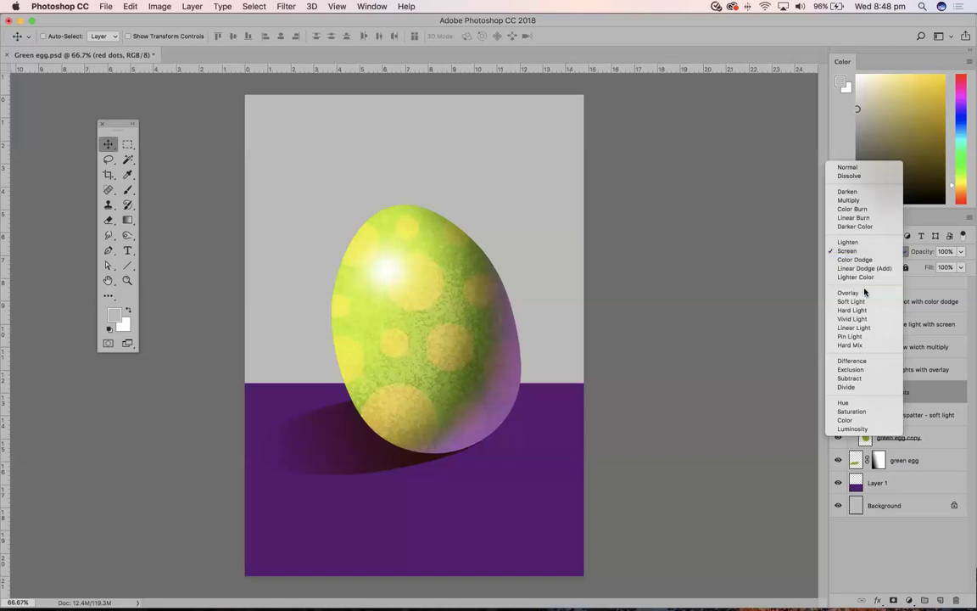
click(865, 292)
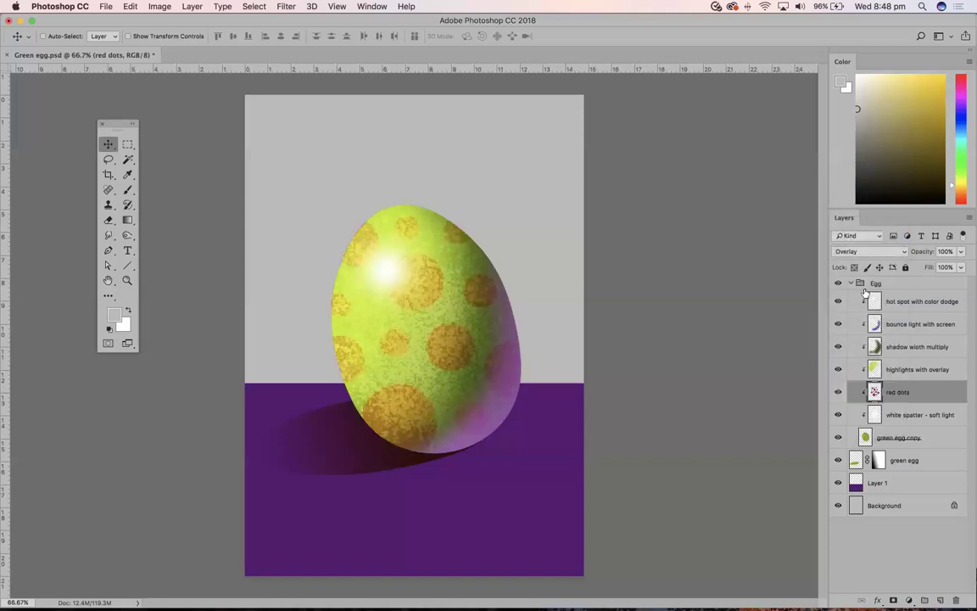
click(857, 251)
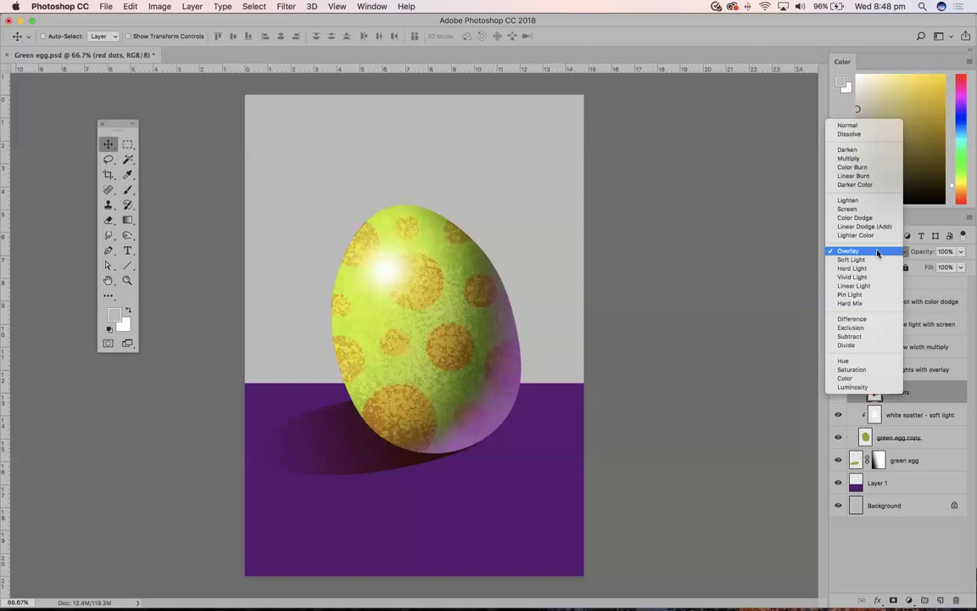
click(864, 129)
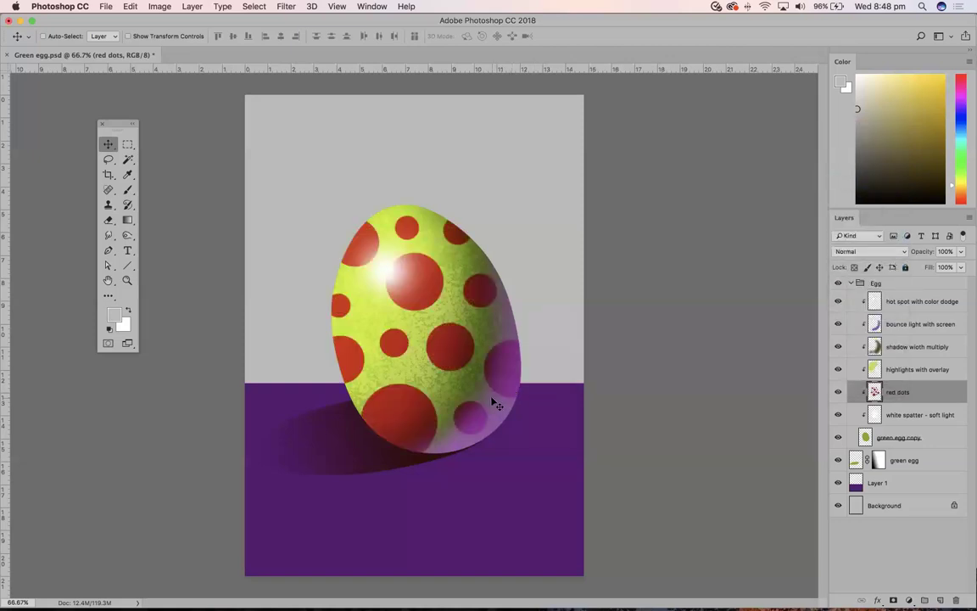
- Create an A5 portrait print document, 148 x 210 mm at 300 ppi, with a light grey background and compare it with Green egg.psd
click(106, 7)
click(115, 19)
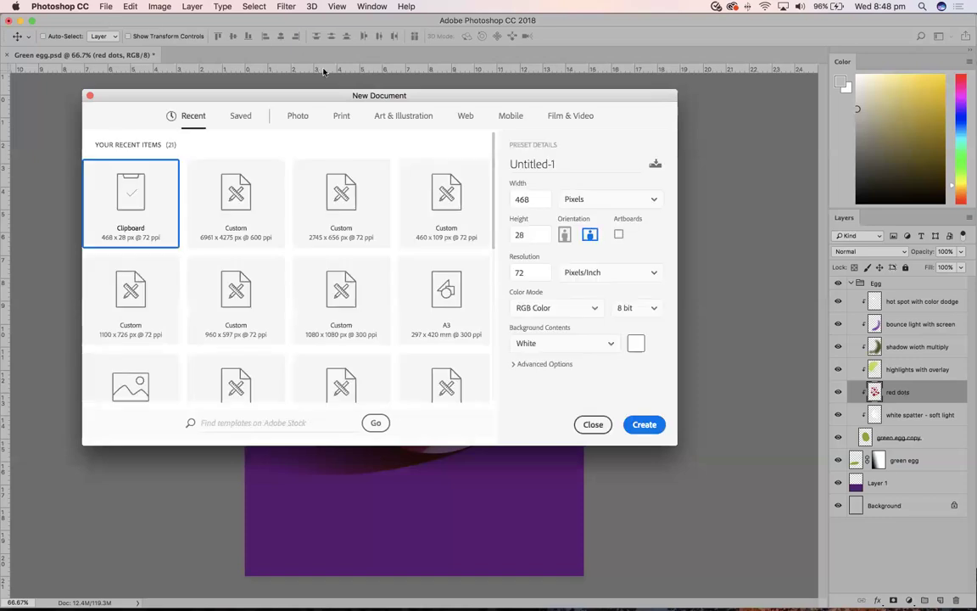
click(341, 117)
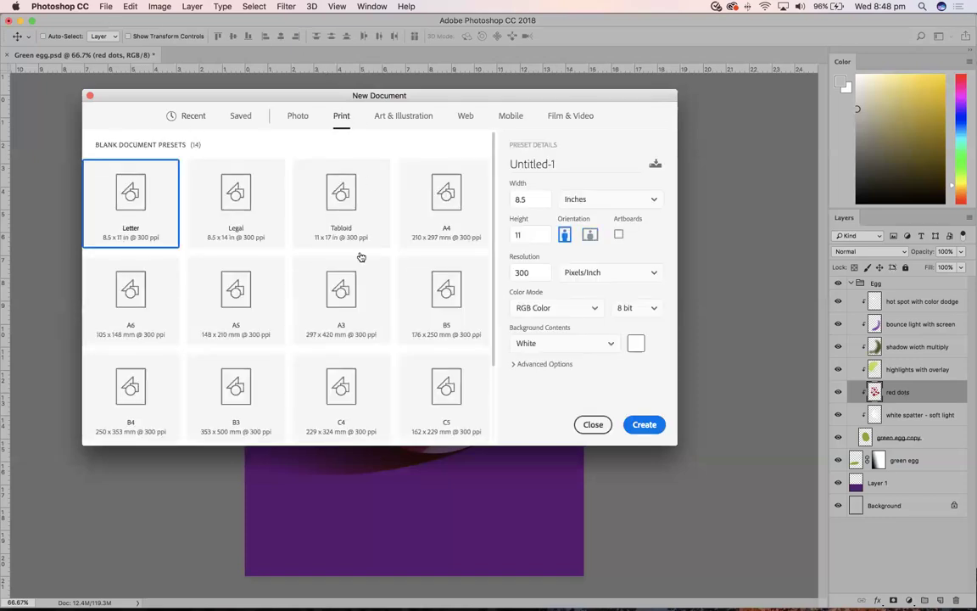
click(219, 264)
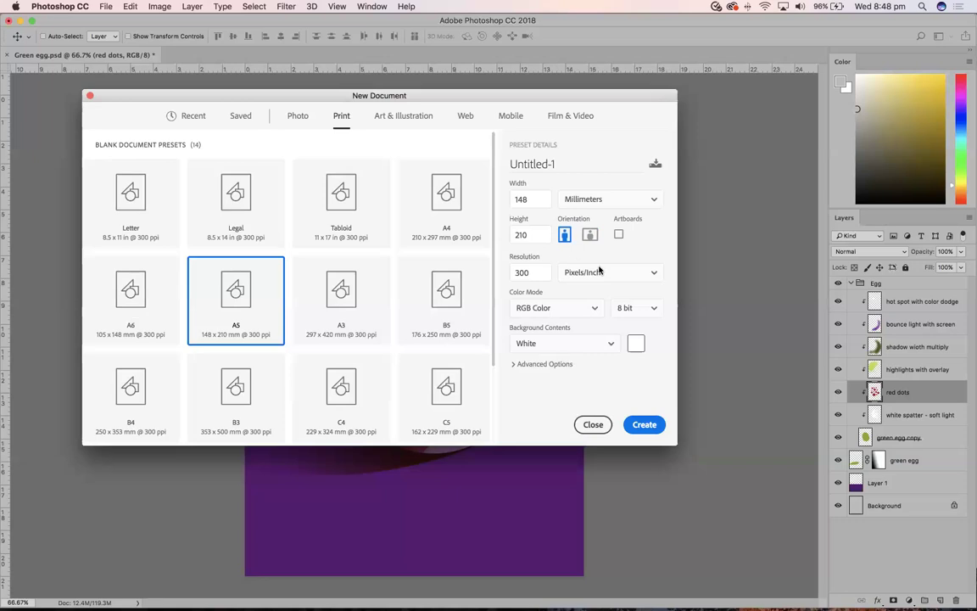
click(636, 343)
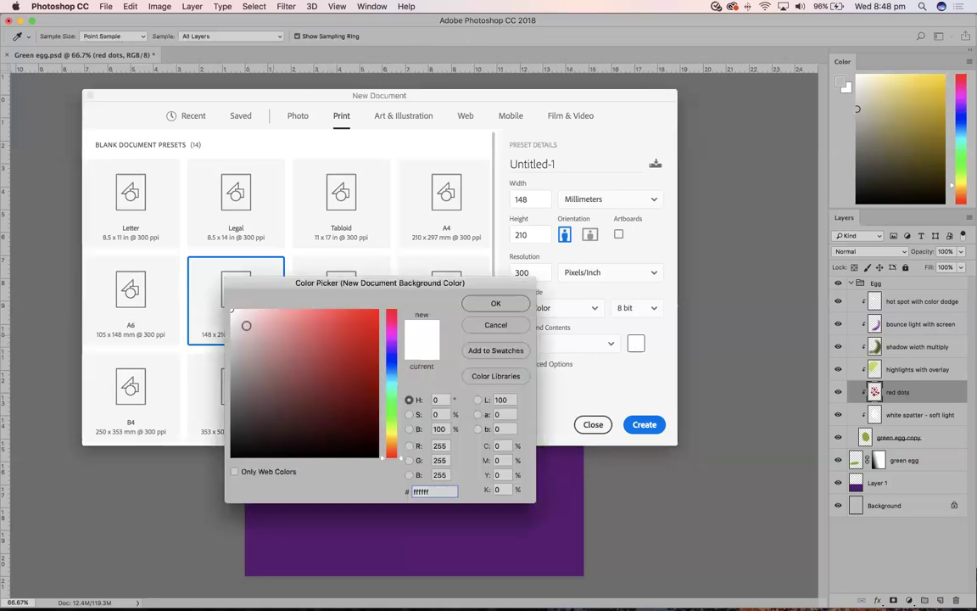
click(496, 304)
click(642, 425)
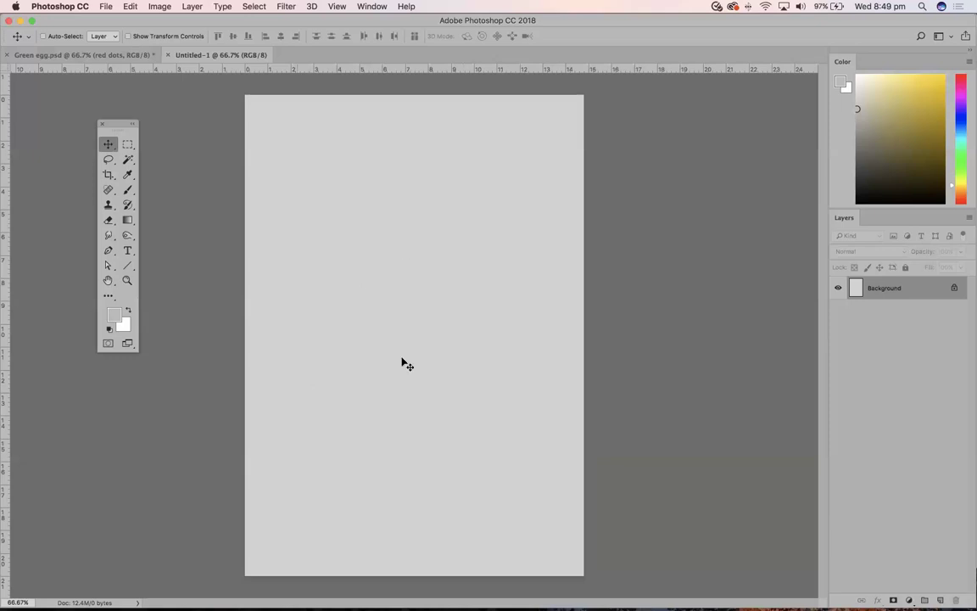
click(81, 53)
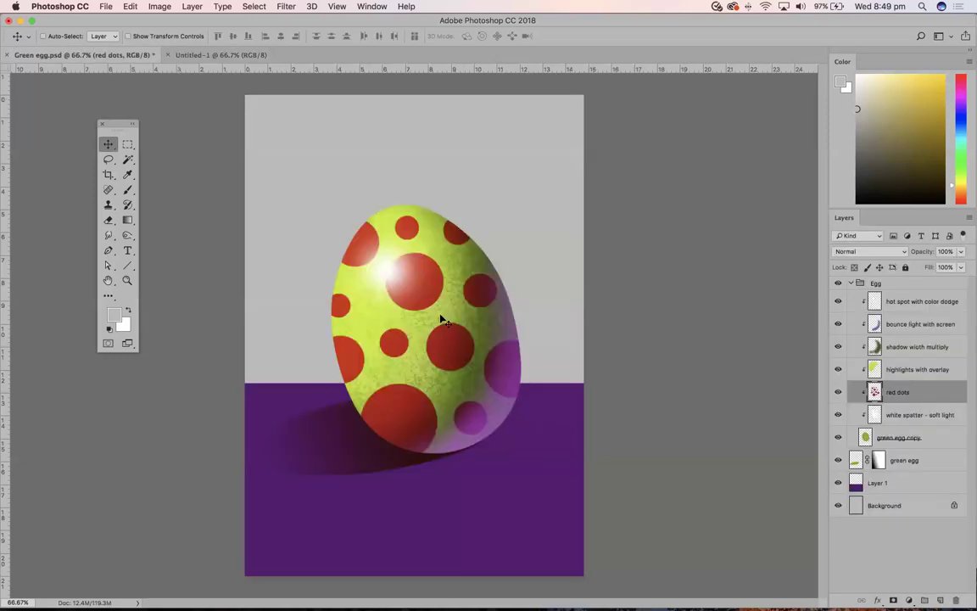
click(226, 56)
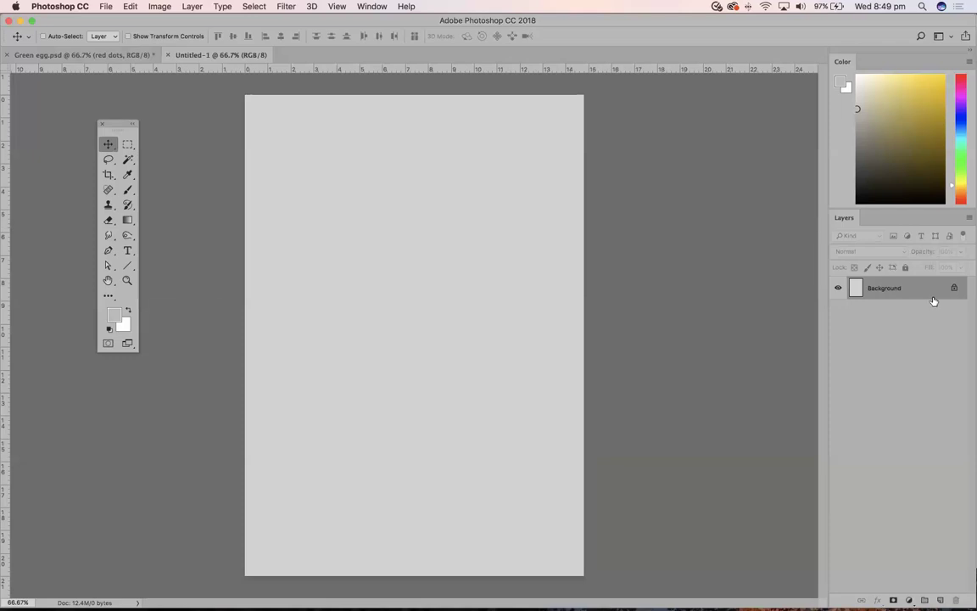
- Add a new layer named Green Egg above the background
click(969, 217)
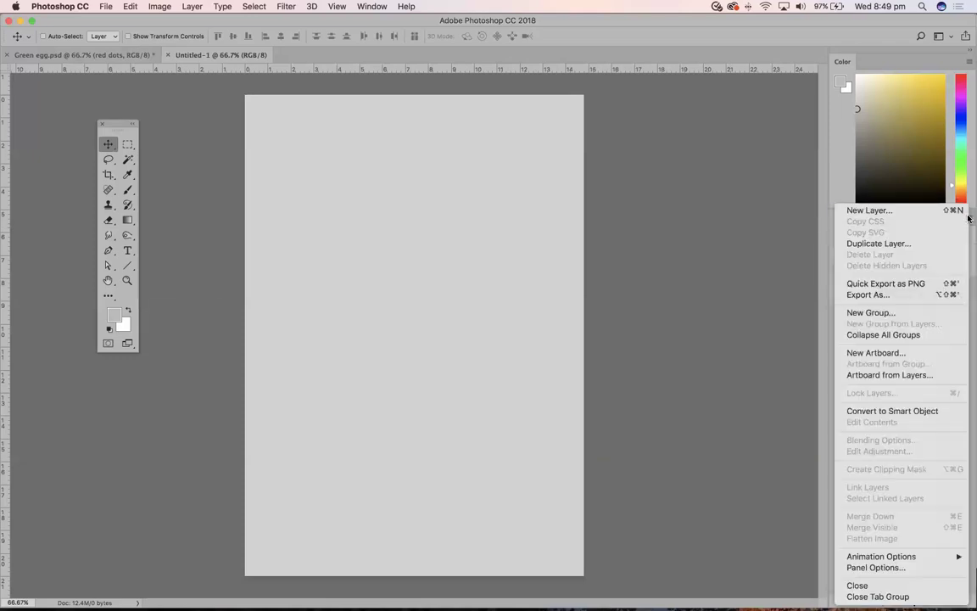
click(891, 212)
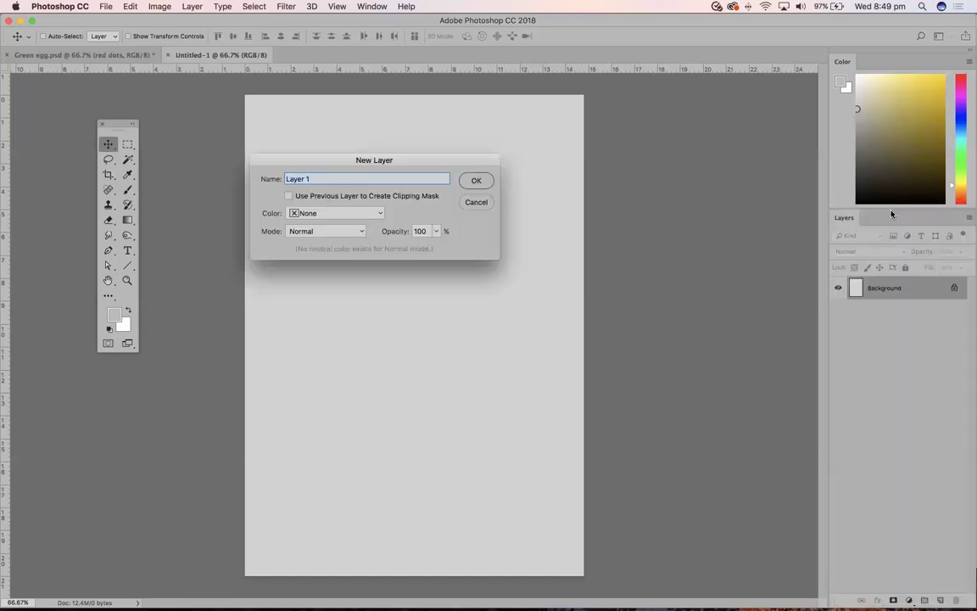
text(E)
click(476, 181)
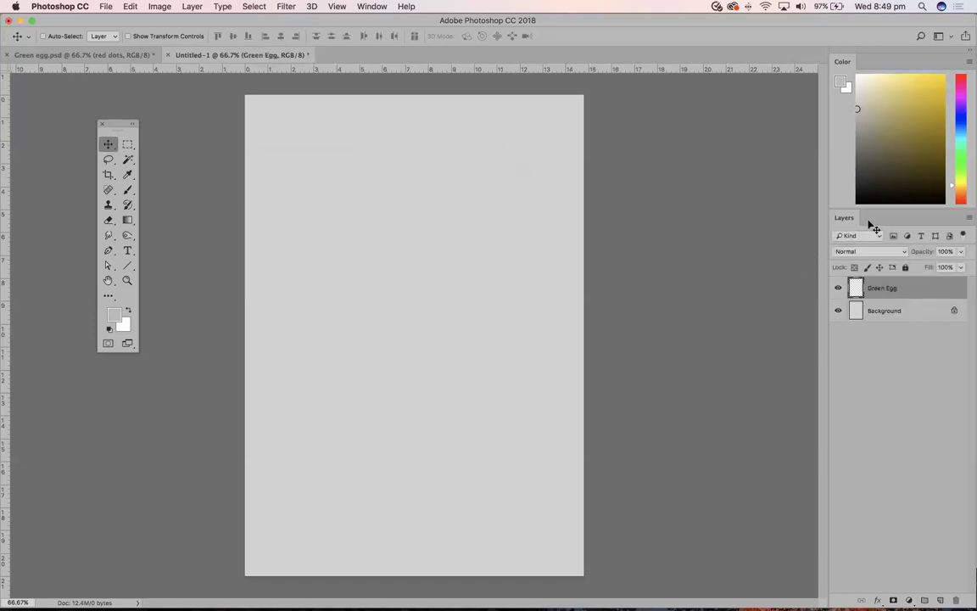
- Reset the colours to black and white and draw an upright elliptical selection about 7.4 cm wide and 9.5 cm high mid-page
click(108, 330)
click(128, 144)
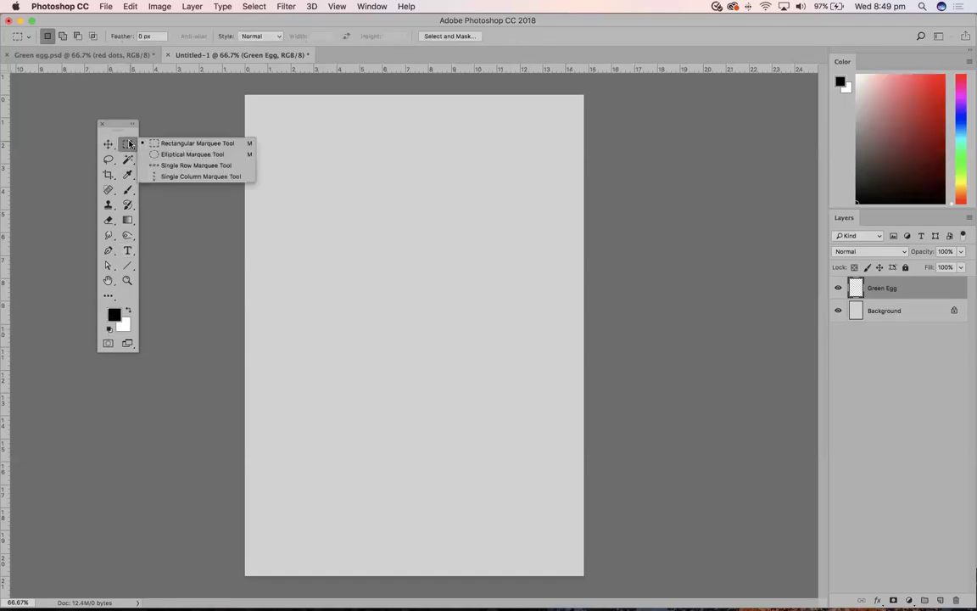
click(176, 156)
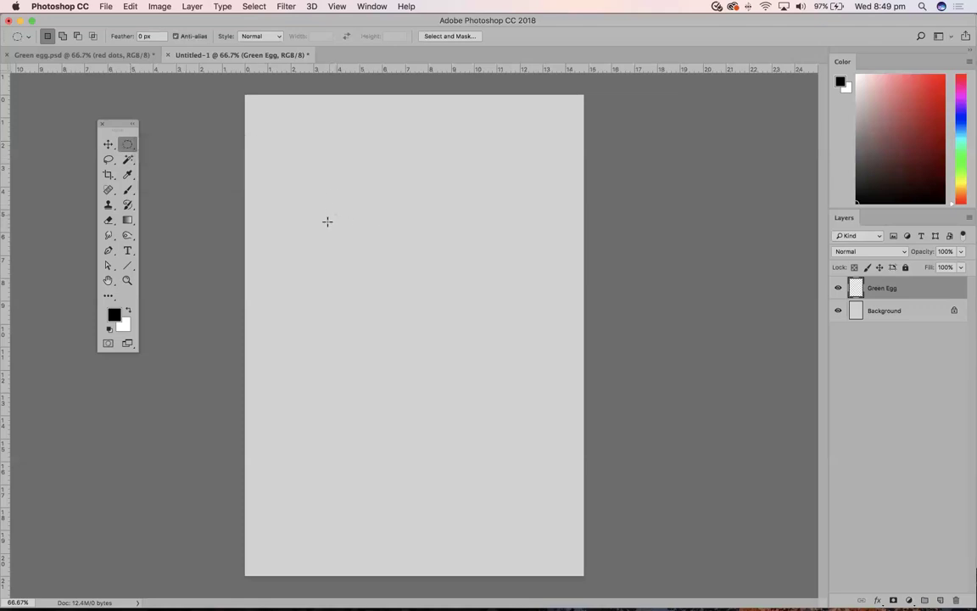
drag(337, 201, 501, 416)
- Fill the elliptical selection with mid green, deselect it, and shift the green ellipse slightly down the page
drag(971, 132, 967, 166)
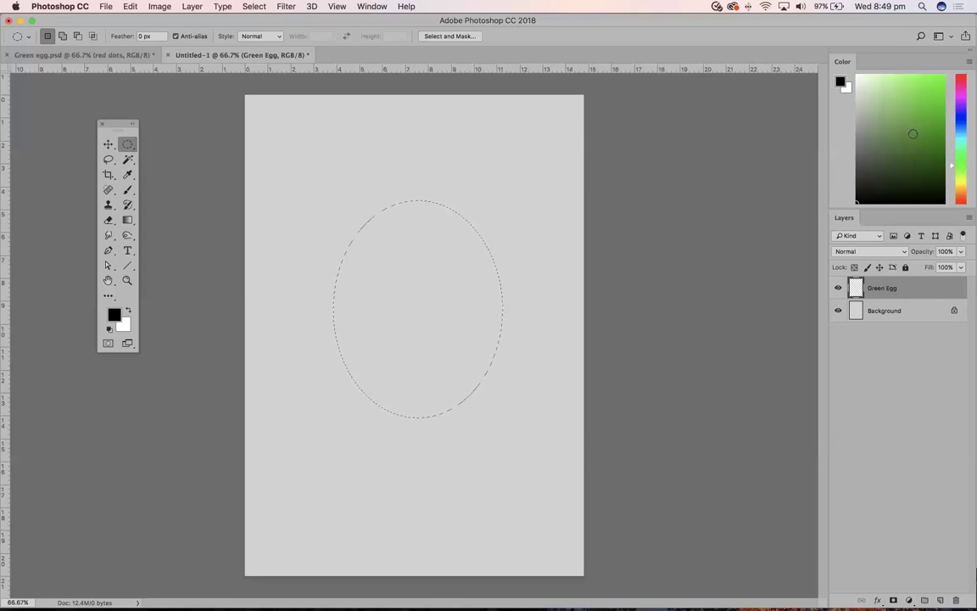
click(917, 127)
click(915, 127)
key(alt+BackSpace)
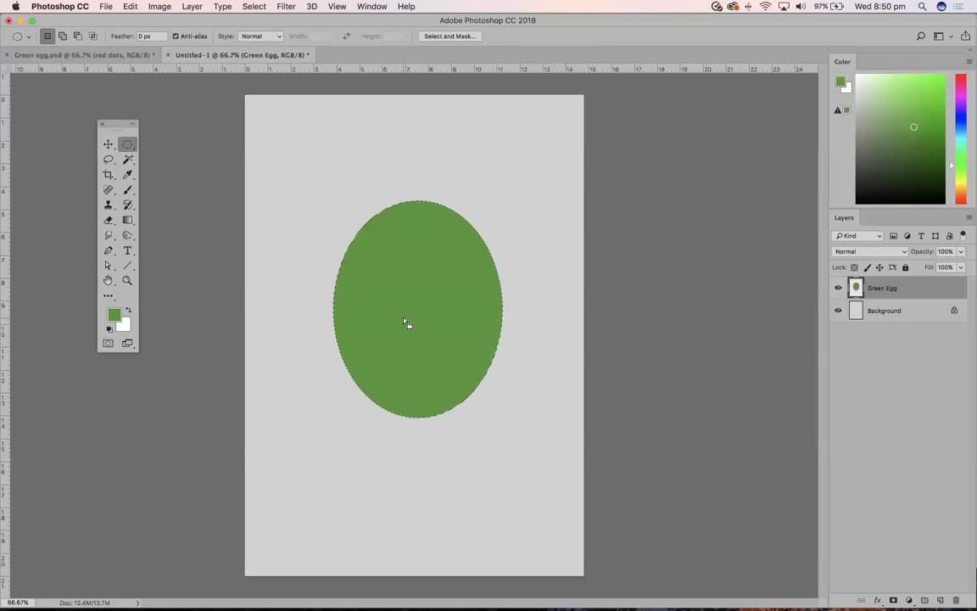
key(super+d)
click(108, 145)
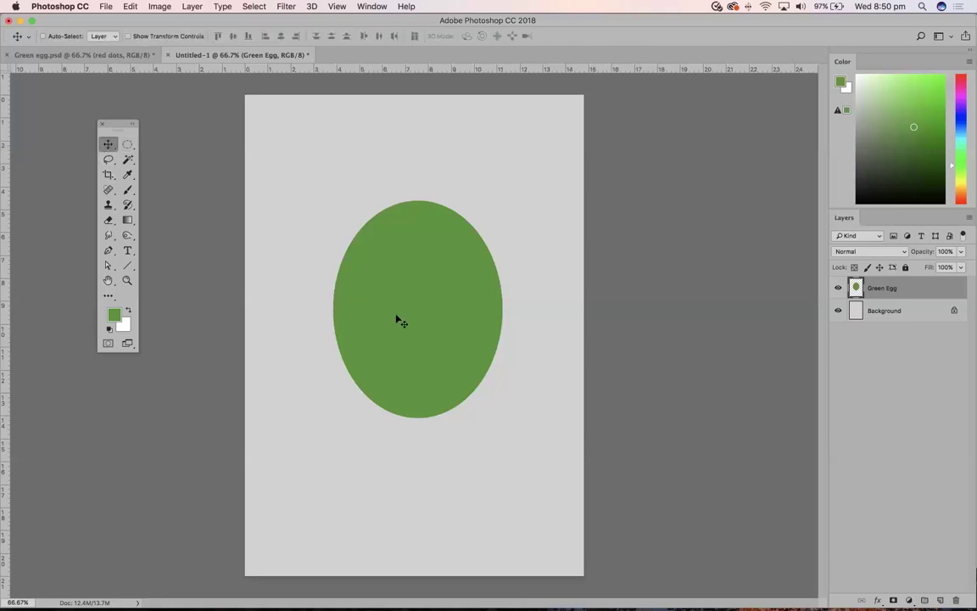
mouse_move(412, 316)
mouse_down()
mouse_move(428, 308)
mouse_move(401, 324)
mouse_move(427, 320)
mouse_up()
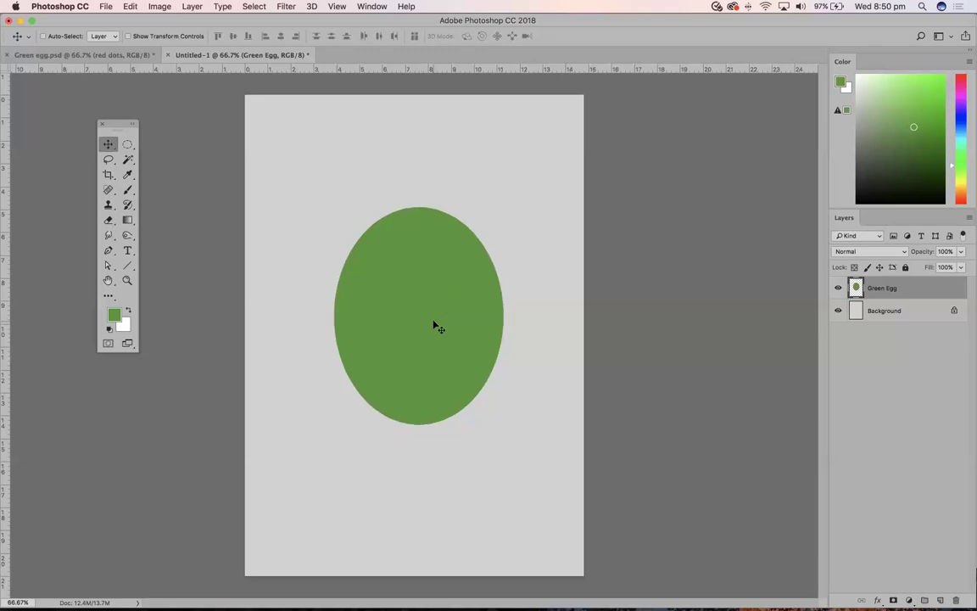
- Warp the green ellipse so both sides of its lower half bulge outward
key(super+t)
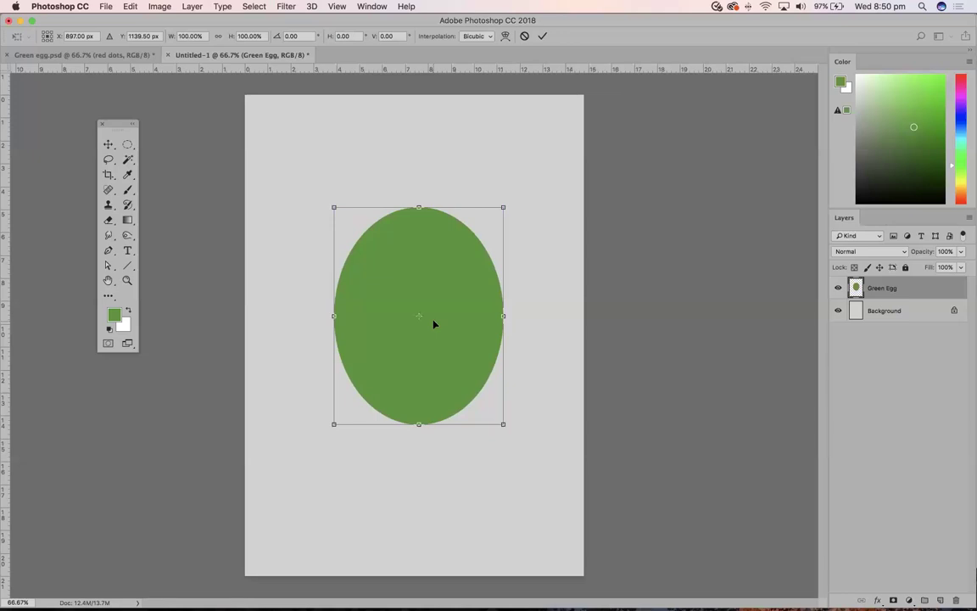
right_click(431, 299)
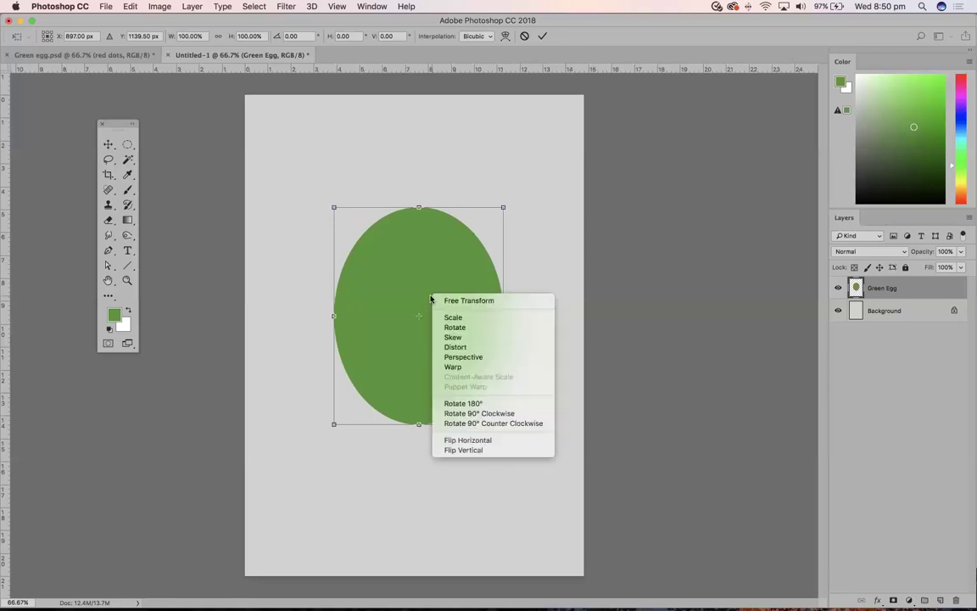
click(359, 290)
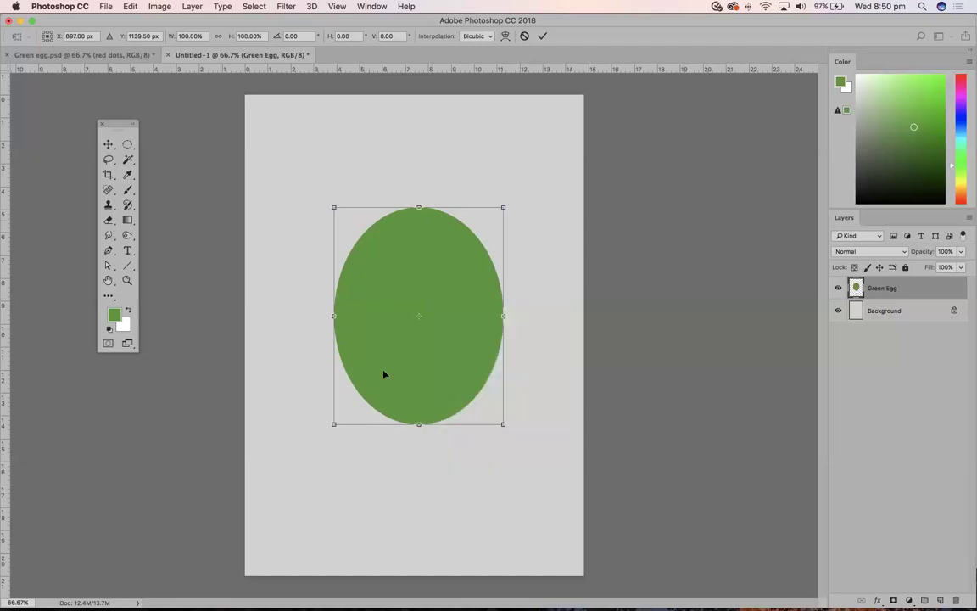
right_click(413, 299)
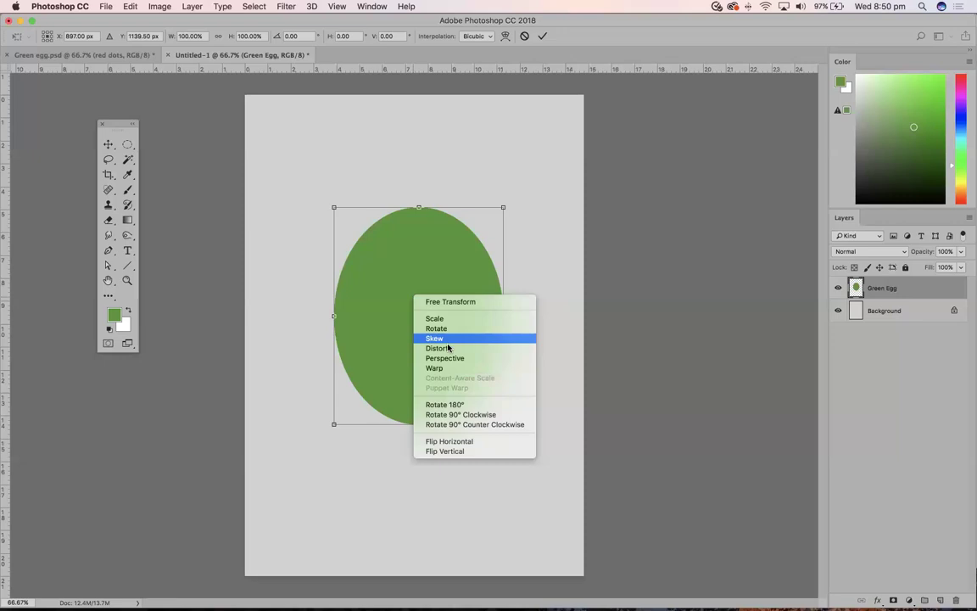
click(447, 370)
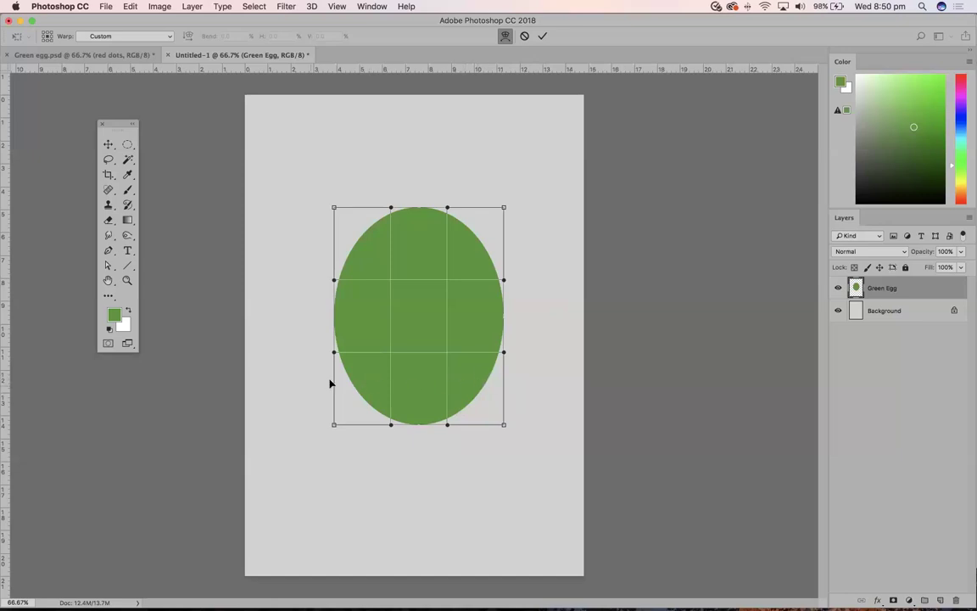
drag(363, 381, 348, 386)
drag(465, 383, 480, 388)
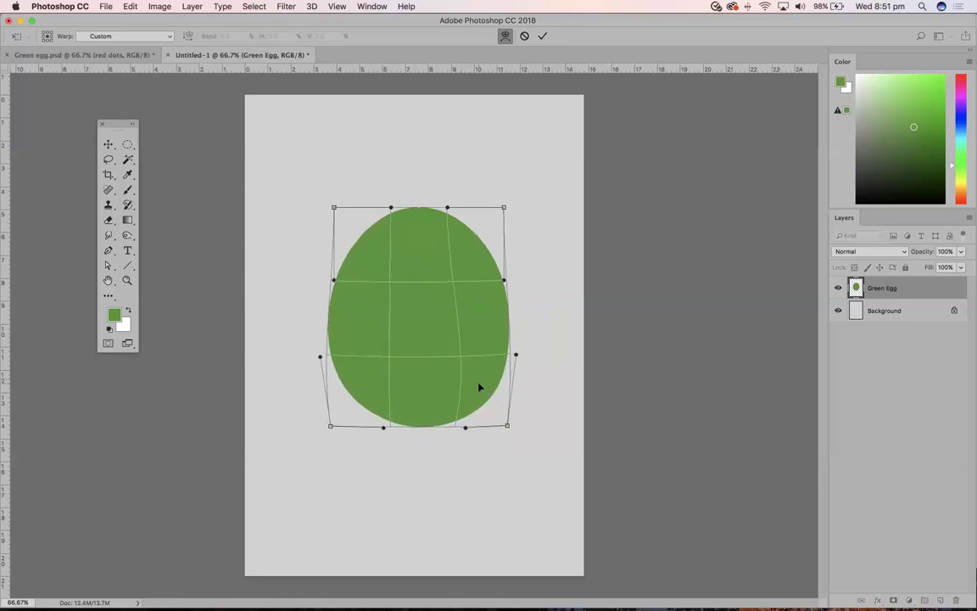
drag(354, 388, 348, 387)
drag(478, 386, 473, 385)
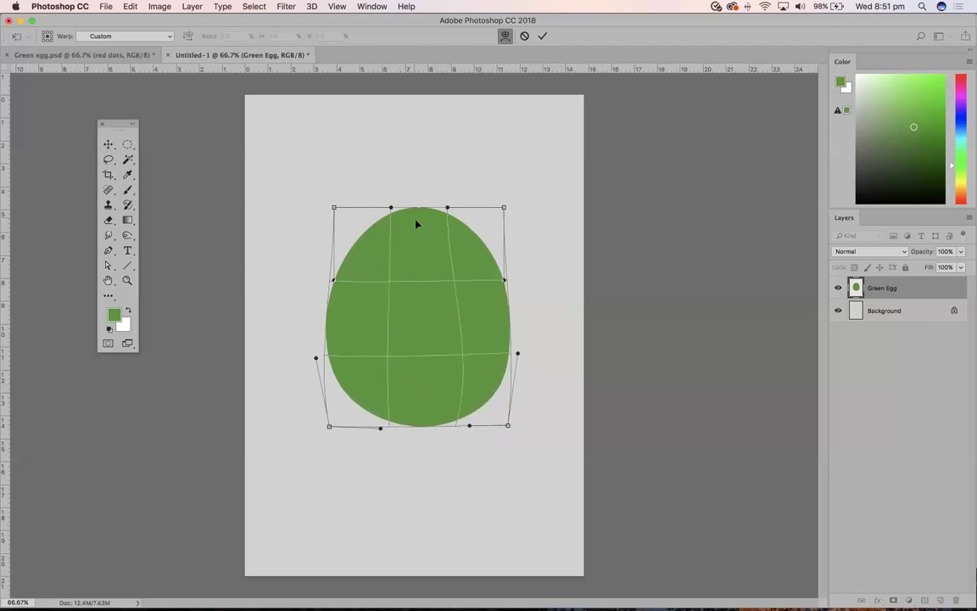
- Stretch the ellipse's upper end upward into an egg tip, apply the warp, and move the egg slightly down
drag(416, 223, 415, 197)
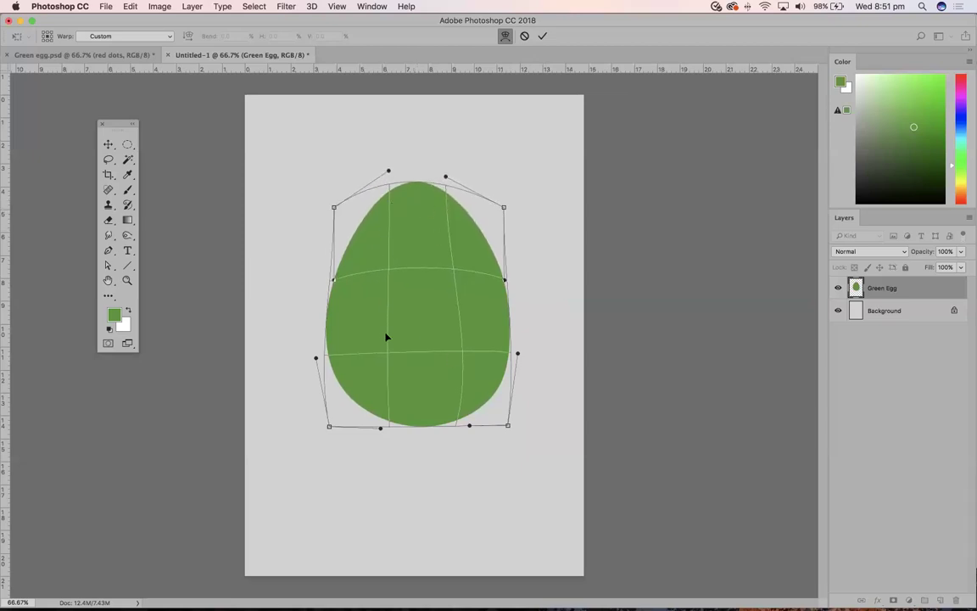
drag(445, 364, 442, 364)
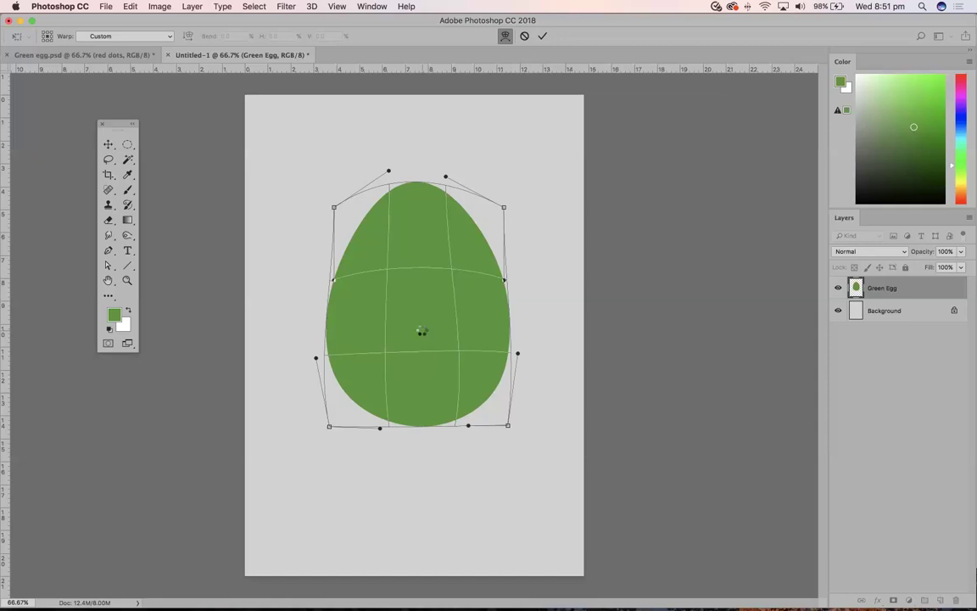
key(Return)
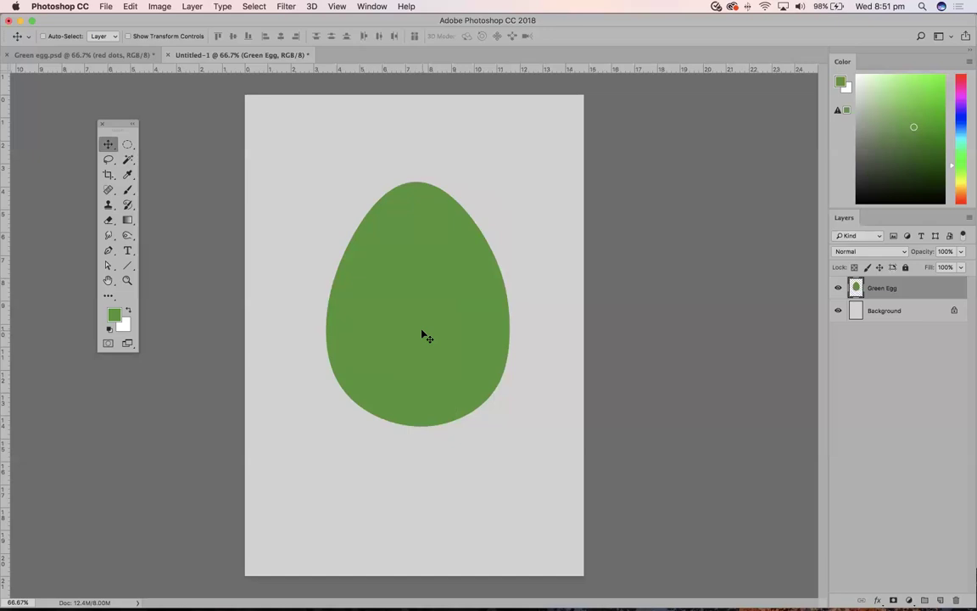
mouse_move(421, 331)
mouse_down()
mouse_move(435, 342)
mouse_move(417, 349)
mouse_up()
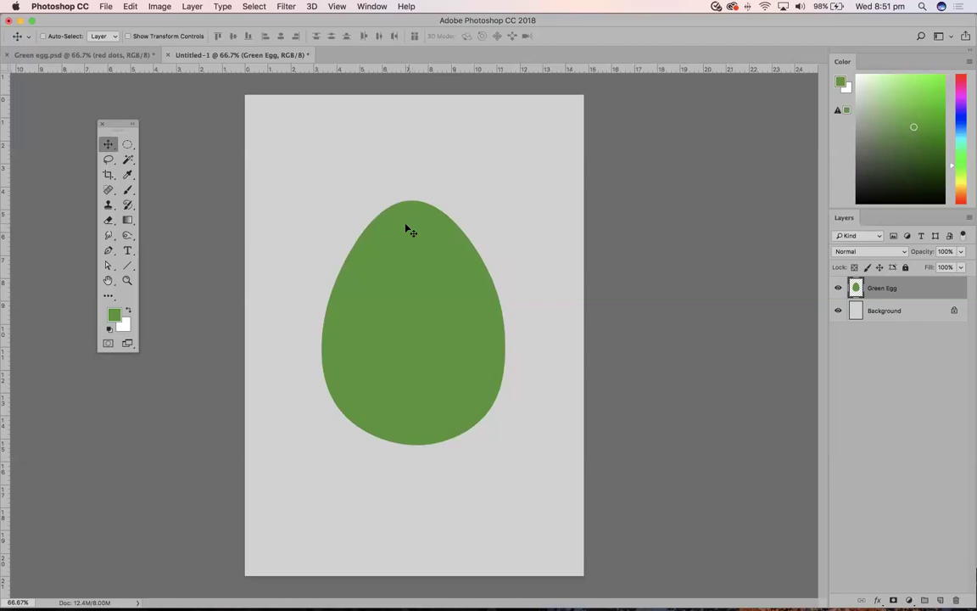
- Add a new layer named Red dots above the Green Egg layer
click(78, 57)
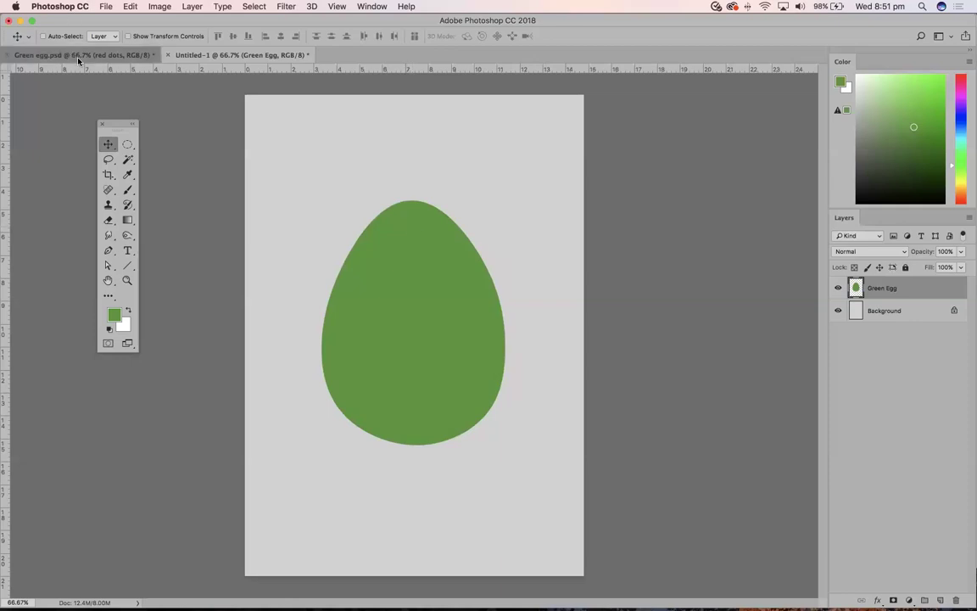
click(248, 58)
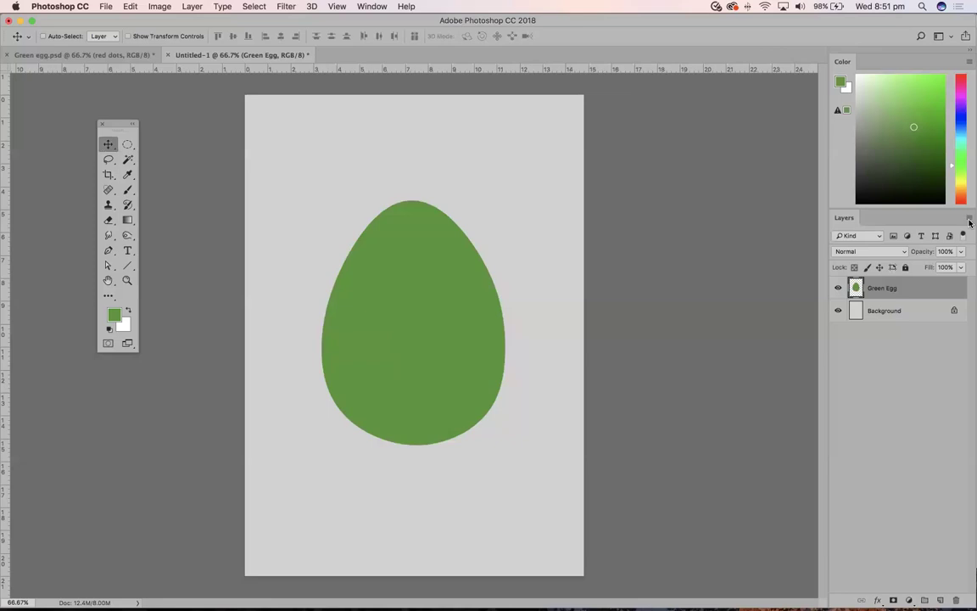
click(970, 220)
click(922, 216)
text(Red dots)
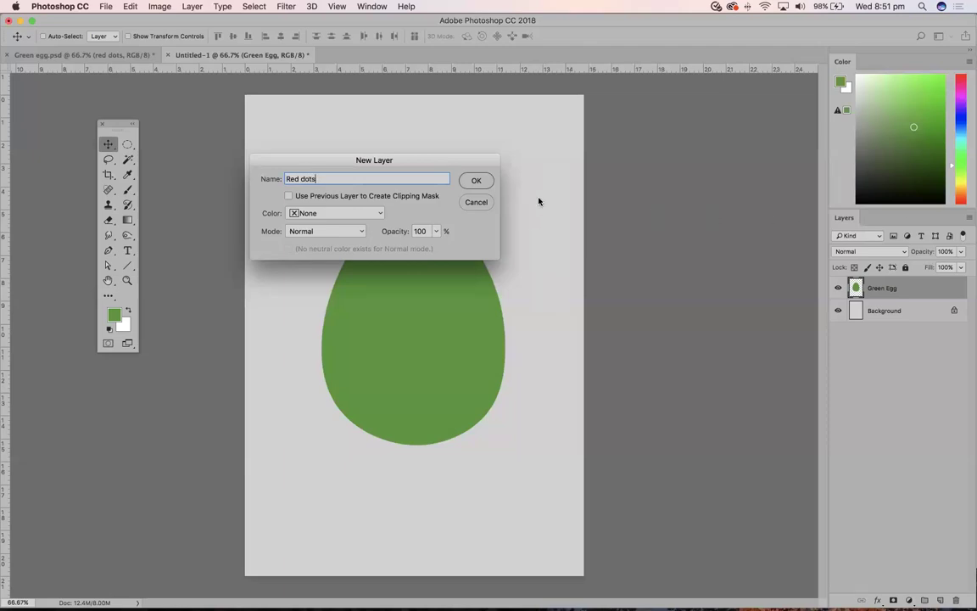
click(478, 181)
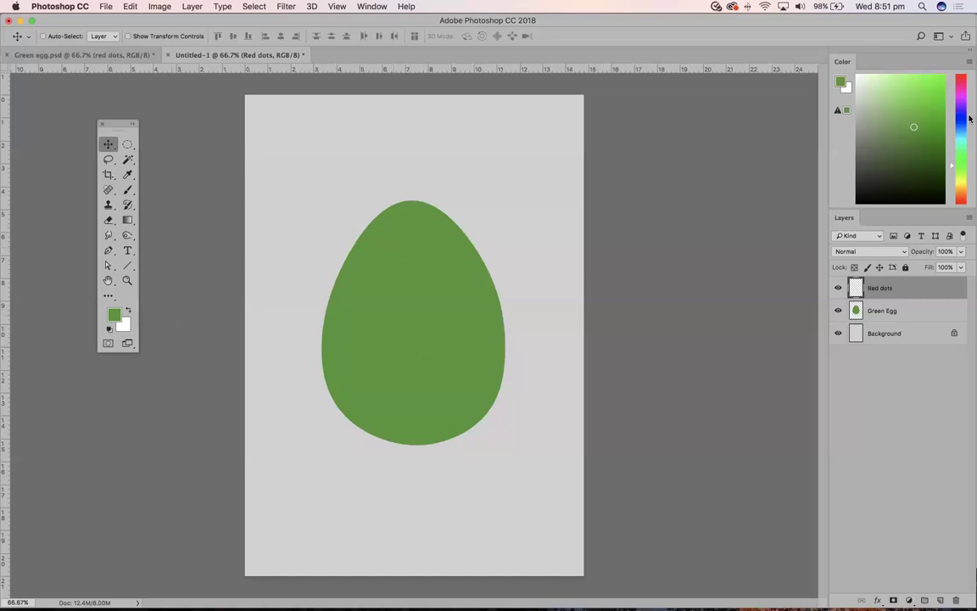
- Set the foreground colour to bright red and get a hard round Brush ready for the dots
drag(962, 88, 962, 76)
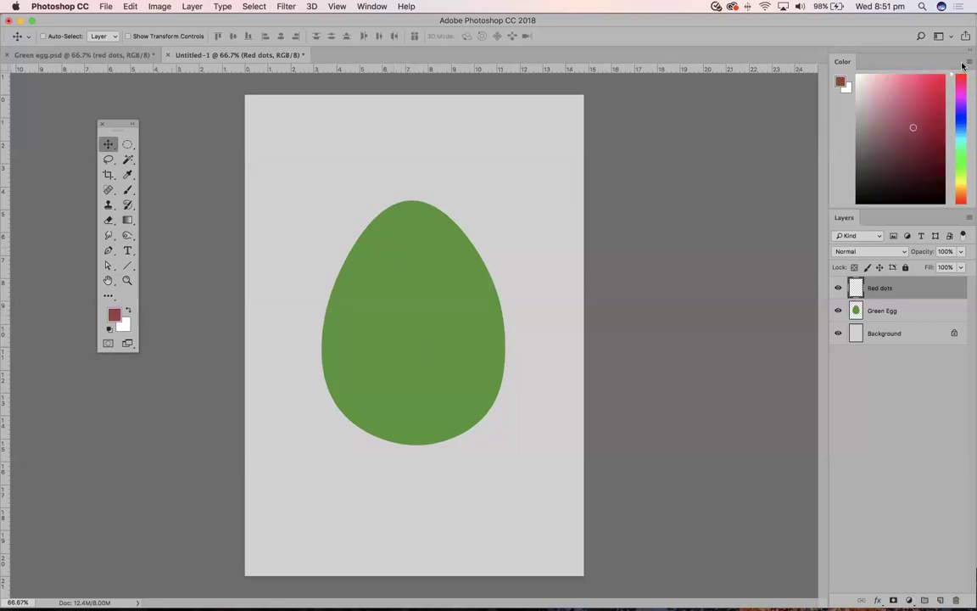
click(931, 77)
key(b)
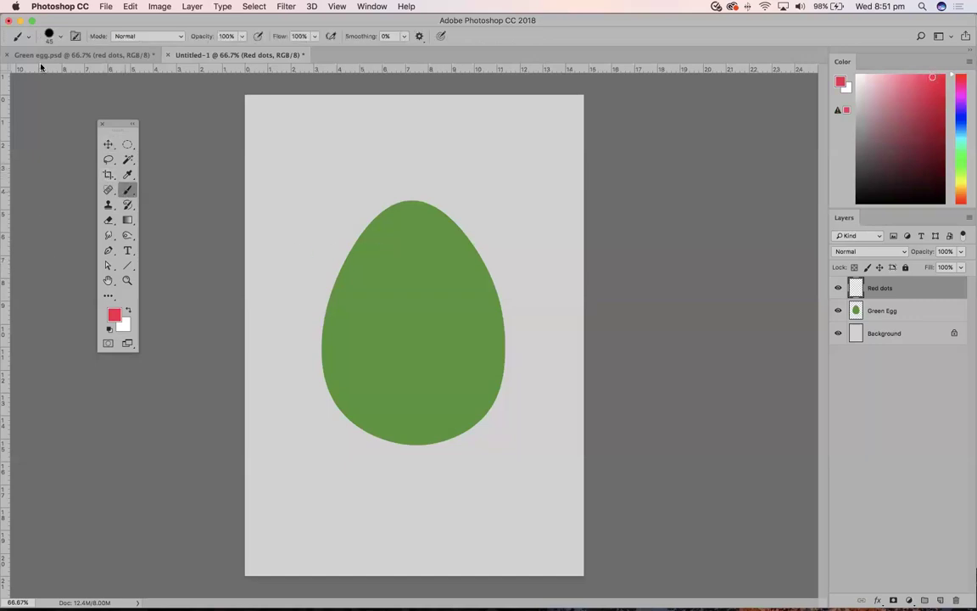
click(49, 37)
click(177, 166)
click(210, 24)
- Try larger and smaller brush tips against the egg and settle on a size of 250 px
key(bracketright)
key(bracketright)
key(bracketright)
key(bracketright)
key(bracketright)
key(bracketright)
key(bracketright)
key(bracketright)
key(bracketleft)
key(bracketleft)
key(bracketleft)
key(bracketleft)
key(bracketleft)
key(bracketright)
key(bracketright)
key(bracketright)
key(bracketright)
key(bracketright)
key(bracketright)
key(bracketleft)
key(bracketleft)
key(bracketleft)
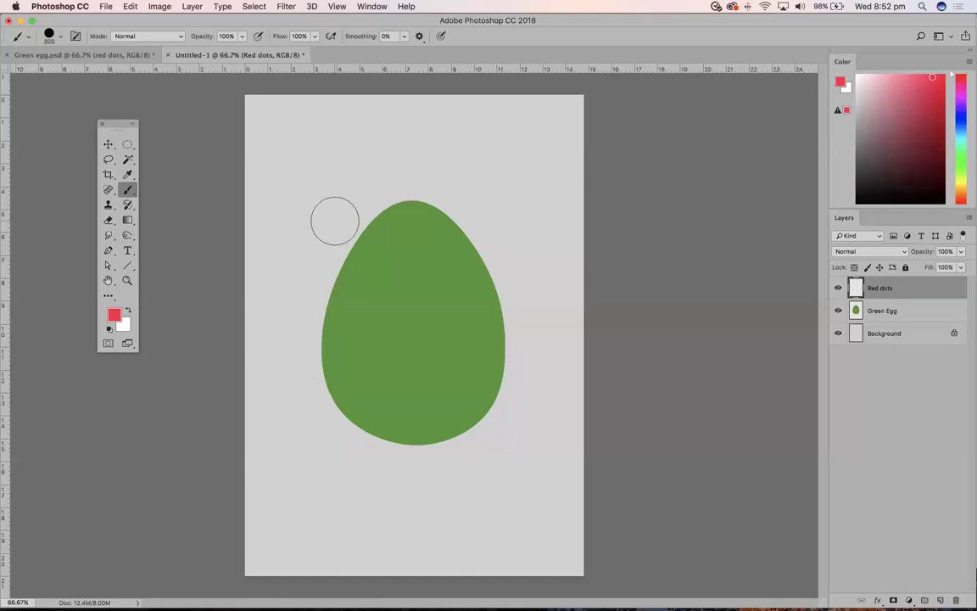
key(bracketright)
key(bracketright)
key(bracketright)
key(bracketleft)
key(bracketleft)
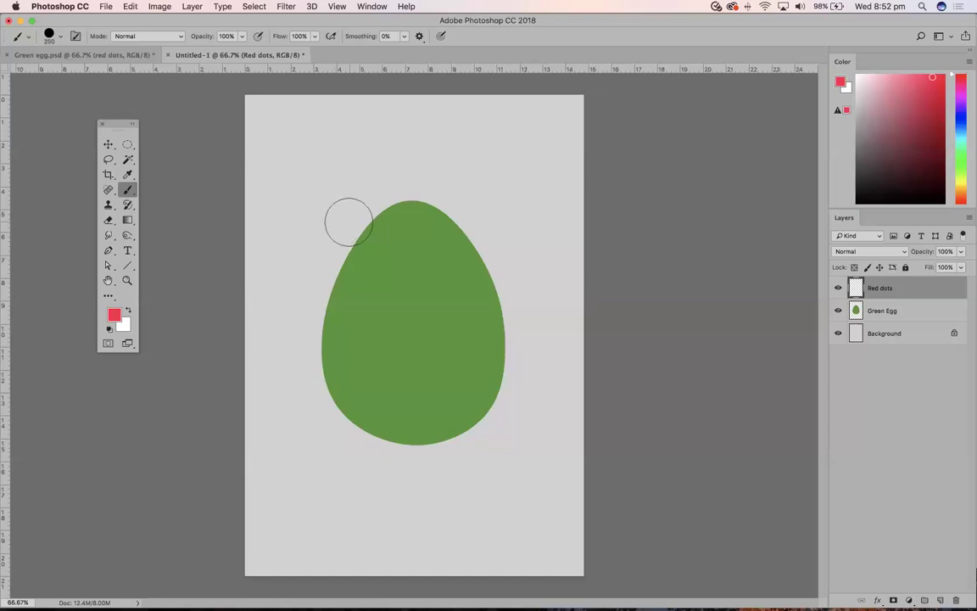
key(bracketright)
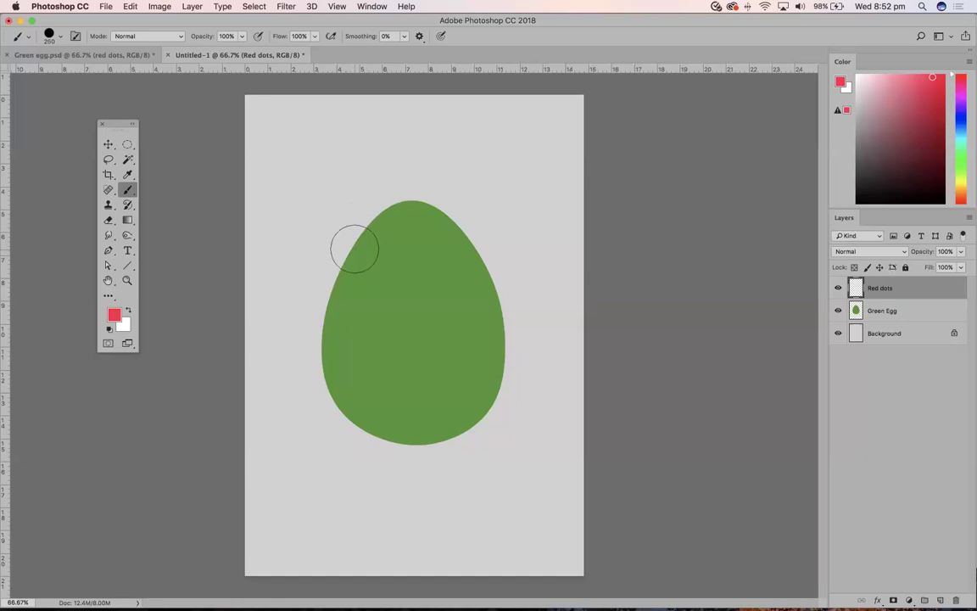
- Paint nine large red dots across the egg, letting those around its edge overlap the outline
click(356, 248)
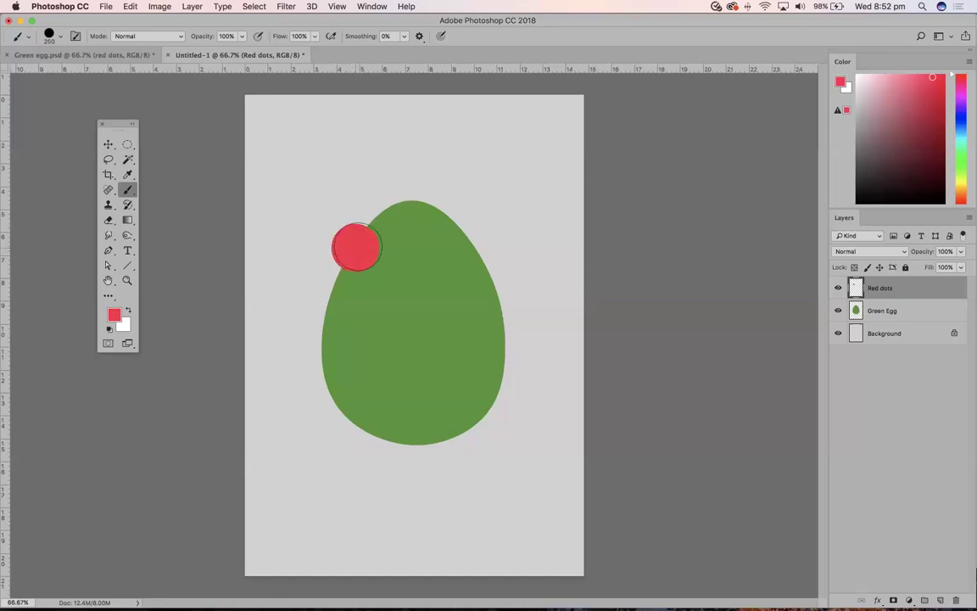
click(443, 201)
click(503, 306)
click(426, 276)
click(327, 359)
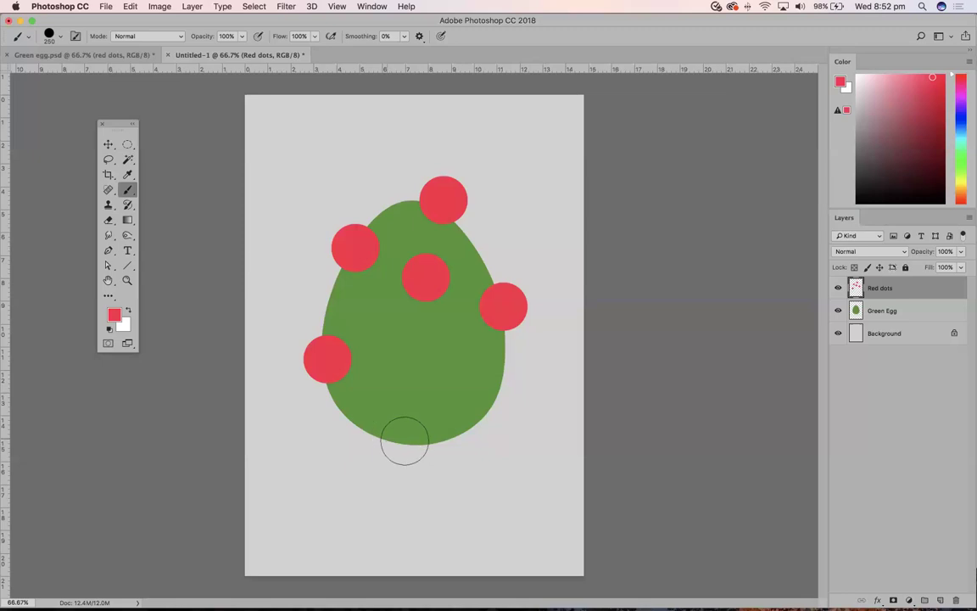
click(405, 444)
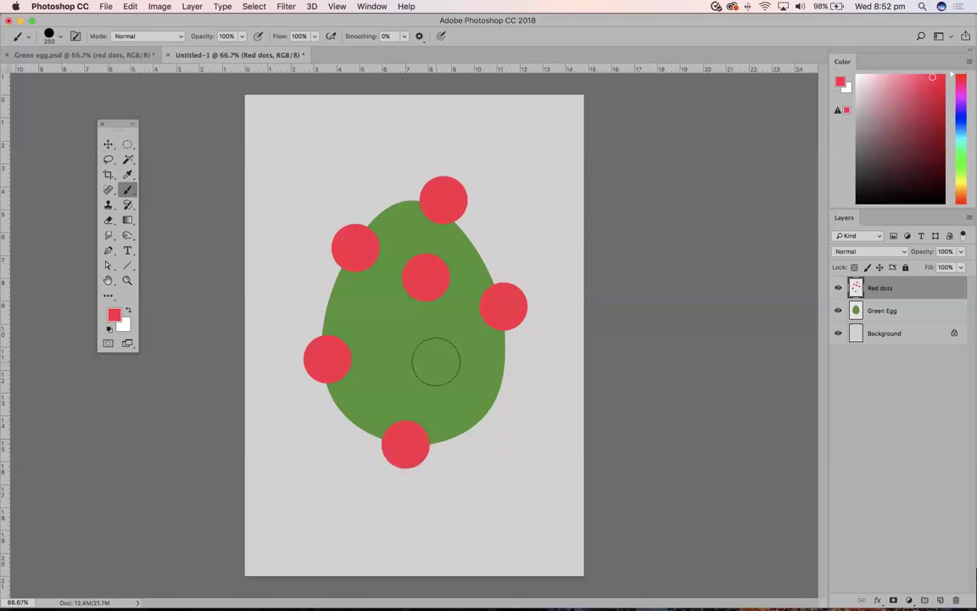
click(449, 363)
click(493, 425)
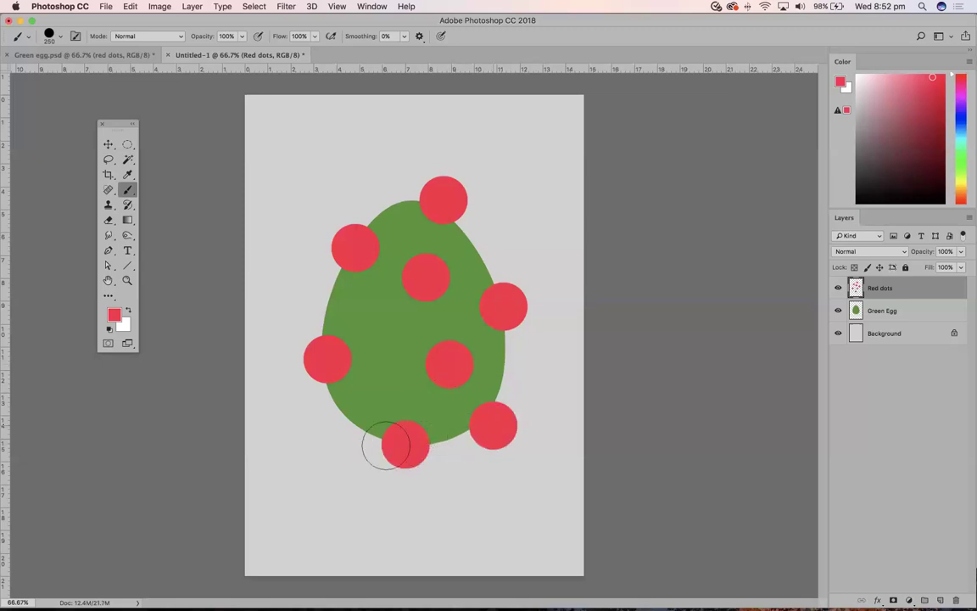
click(340, 429)
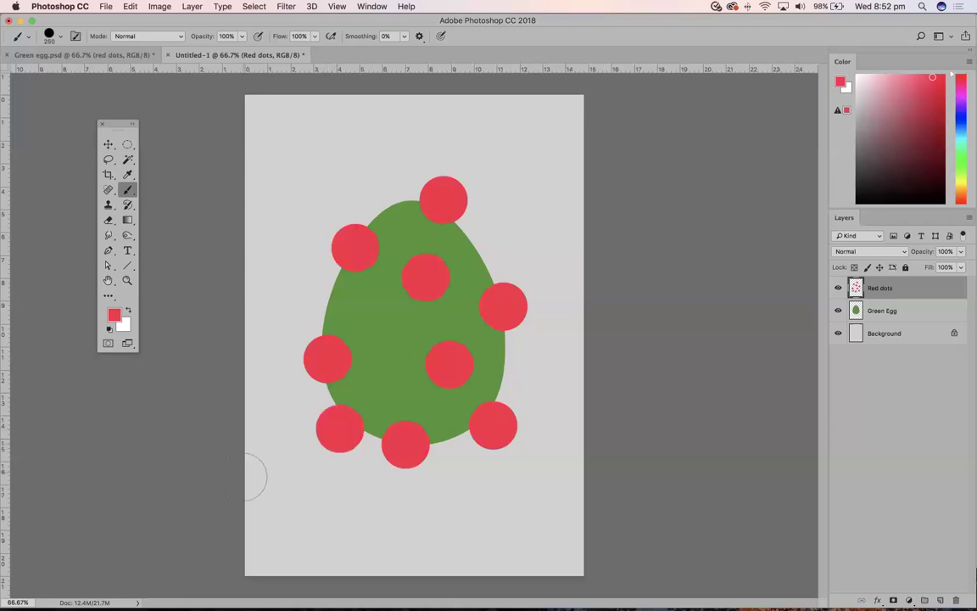
- Shrink the brush to 150 px and paint seven medium red dots in the gaps between the large dots
key(bracketleft)
key(bracketleft)
key(bracketleft)
click(371, 309)
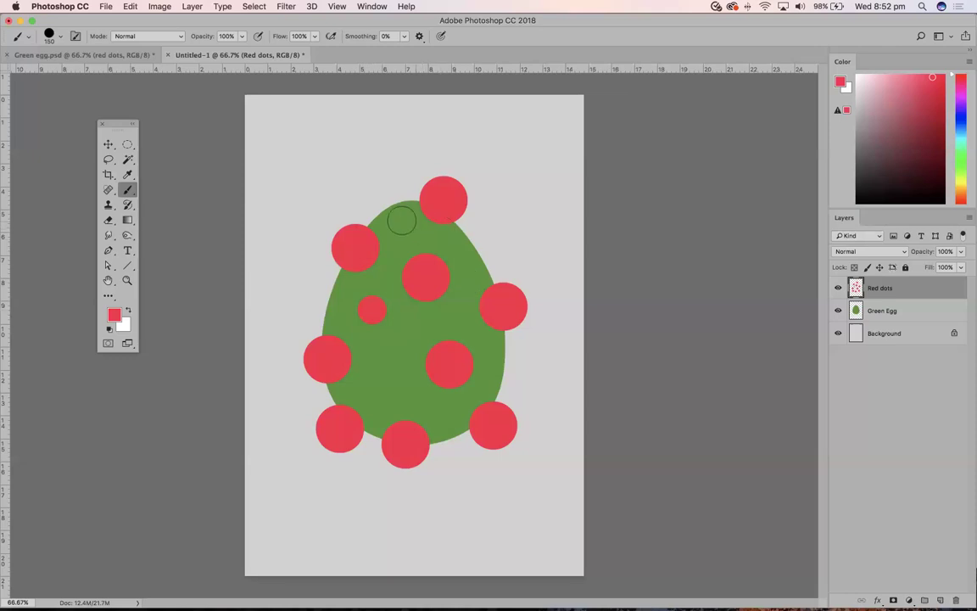
click(403, 225)
click(480, 250)
click(453, 316)
click(392, 347)
click(385, 395)
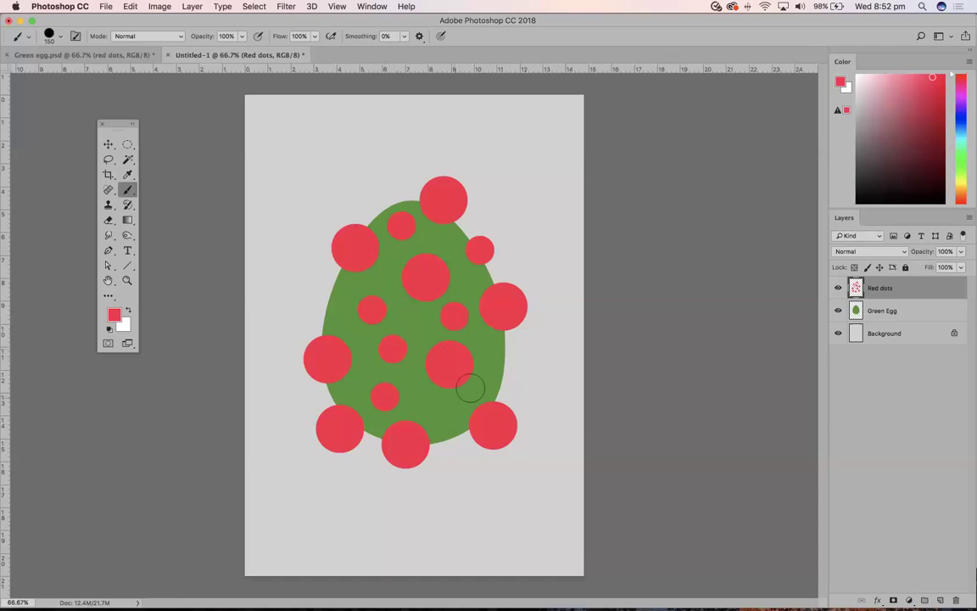
click(503, 367)
- Shrink the brush to 90 px and paint five small red dots in the remaining gaps on the egg
key(bracketleft)
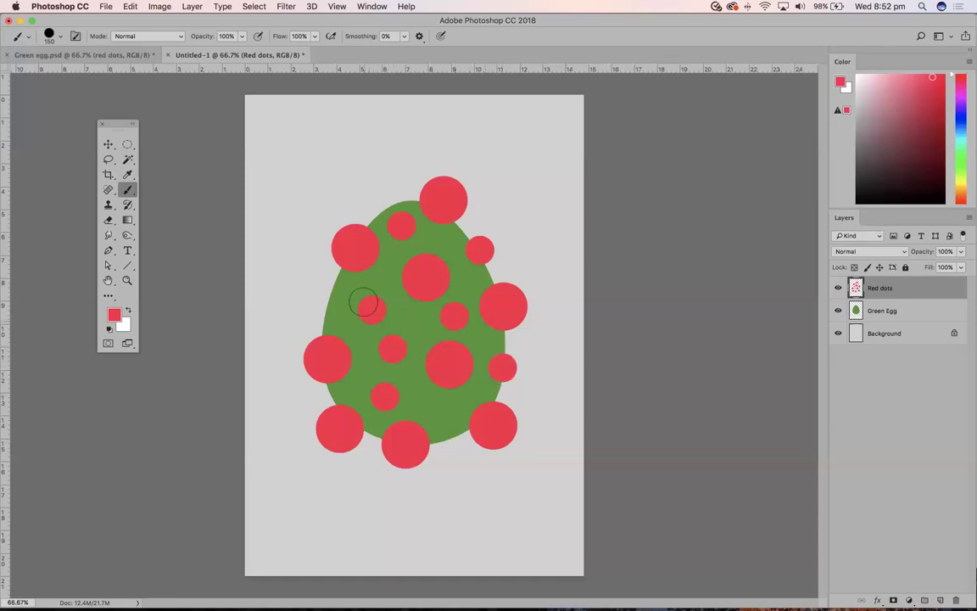
key(bracketleft)
key(bracketleft)
click(386, 274)
click(336, 297)
click(446, 242)
click(470, 281)
click(442, 412)
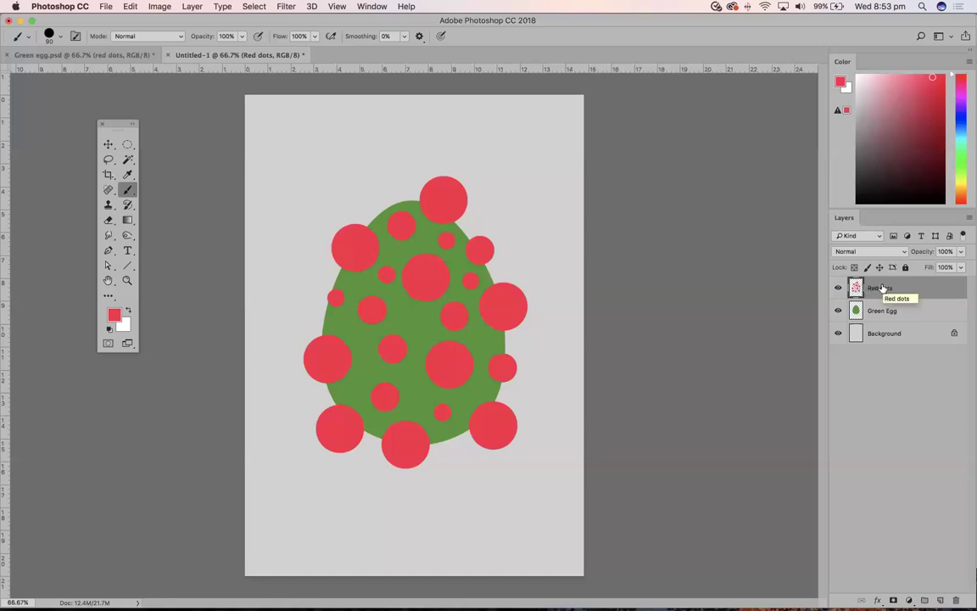
- Clip the Red dots layer to the Green Egg layer and add a new layer named shadow above it
drag(887, 288, 901, 292)
alt+click(910, 296)
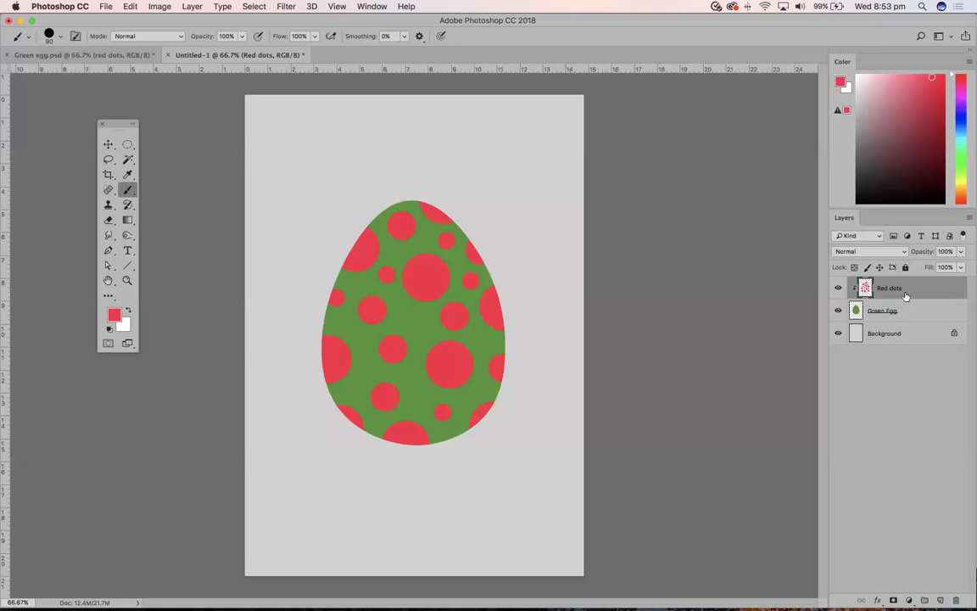
click(970, 219)
click(939, 211)
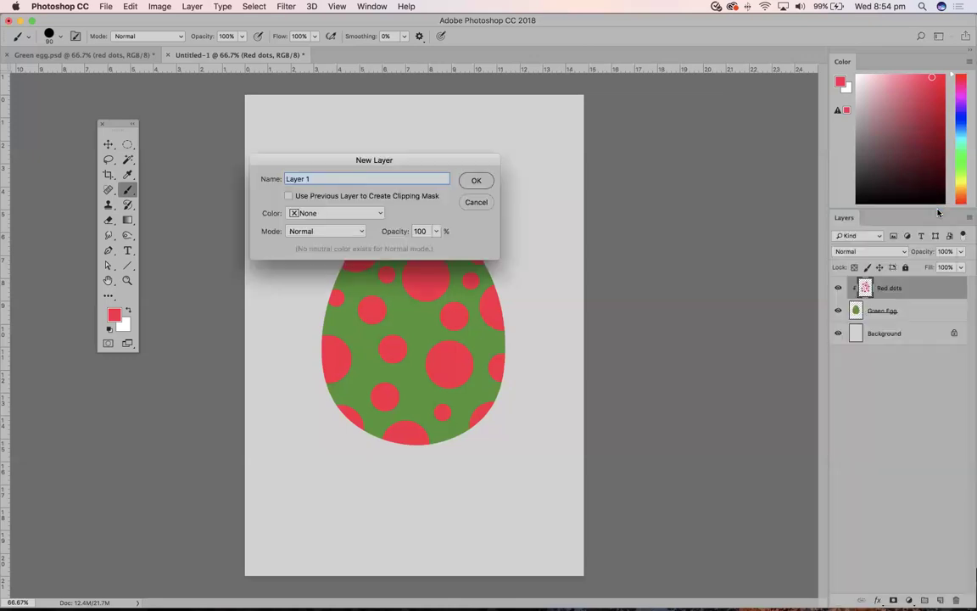
text(shadow)
key(Return)
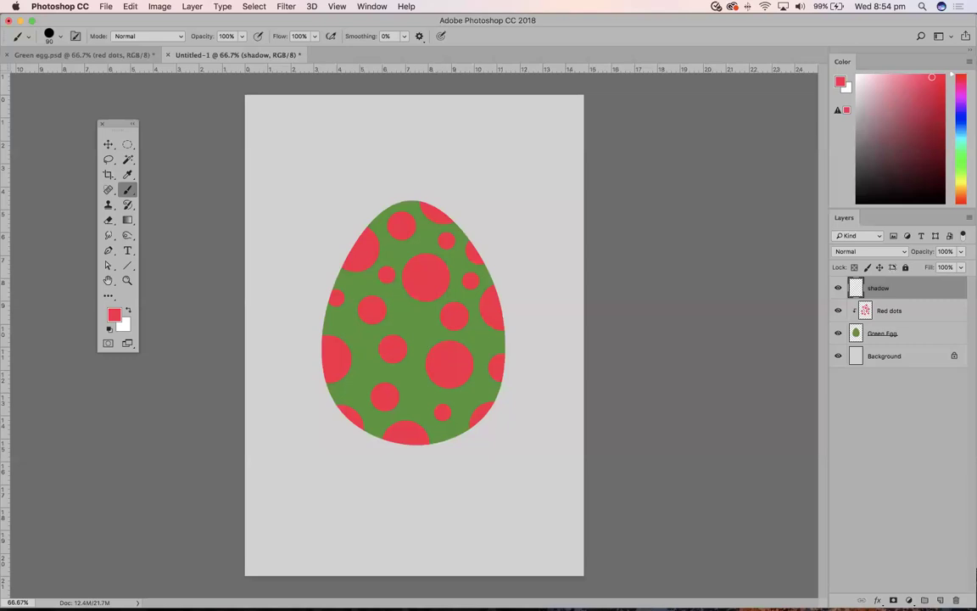
- Switch to a soft round brush with 0% hardness and set the foreground colour to dark green
click(60, 38)
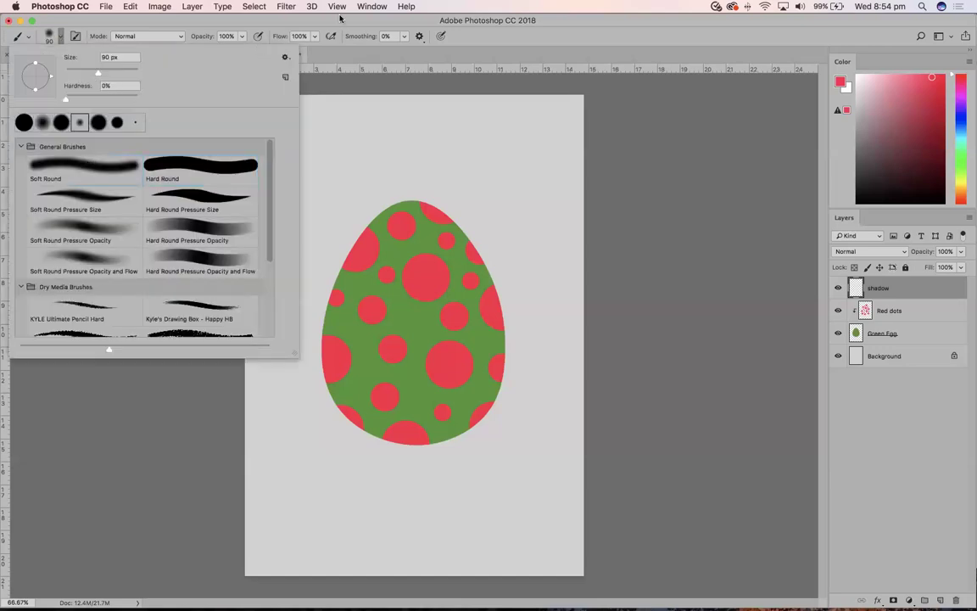
key(Escape)
click(965, 167)
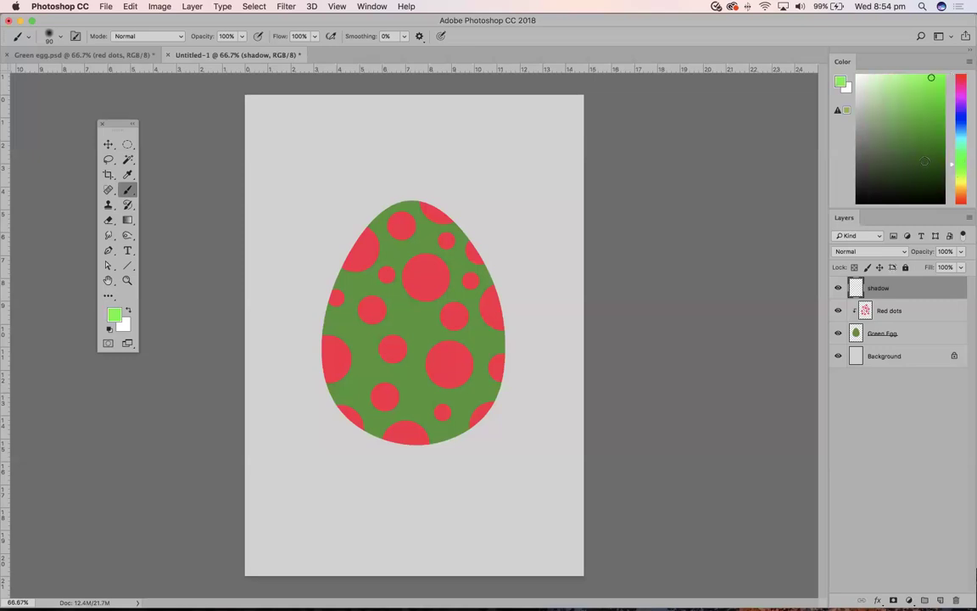
click(924, 168)
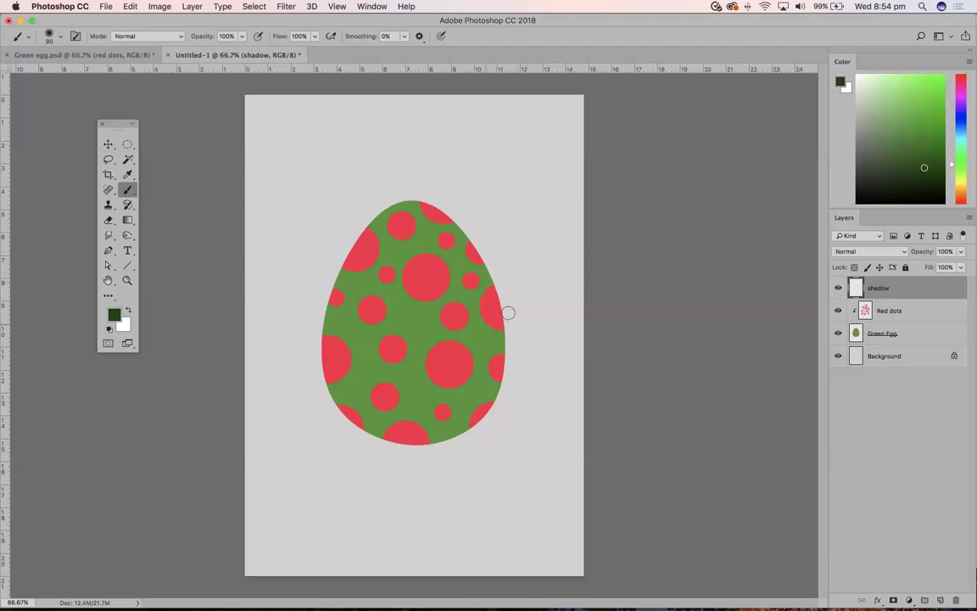
- Enlarge the soft brush to 600 px and paint a dark green shadow along the egg's right side and base
key(bracketright)
key(bracketright)
key(bracketright)
key(bracketright)
key(bracketright)
key(bracketright)
key(bracketright)
key(bracketright)
key(bracketright)
mouse_move(518, 297)
mouse_down()
mouse_move(509, 360)
mouse_move(475, 406)
mouse_move(397, 447)
mouse_move(333, 439)
mouse_up()
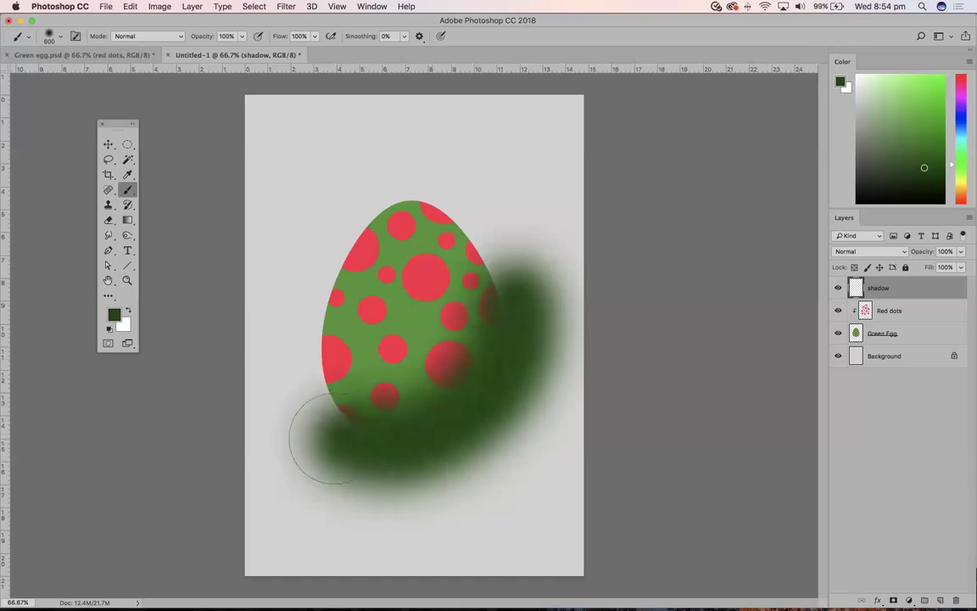
mouse_move(284, 403)
mouse_down()
mouse_move(399, 424)
mouse_move(519, 303)
mouse_up()
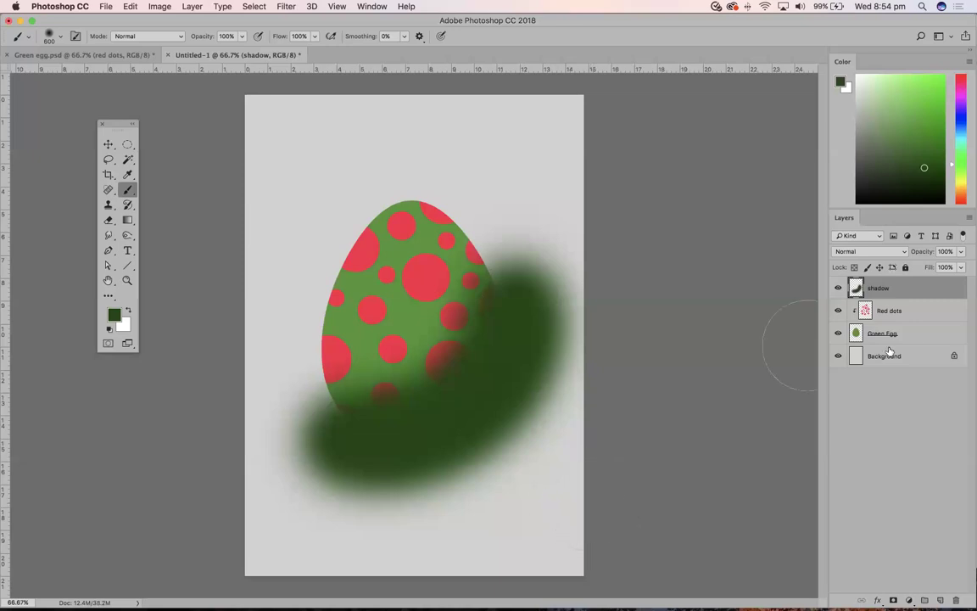
- Clip the shadow layer to the egg and set its blend mode to Multiply
alt+click(908, 293)
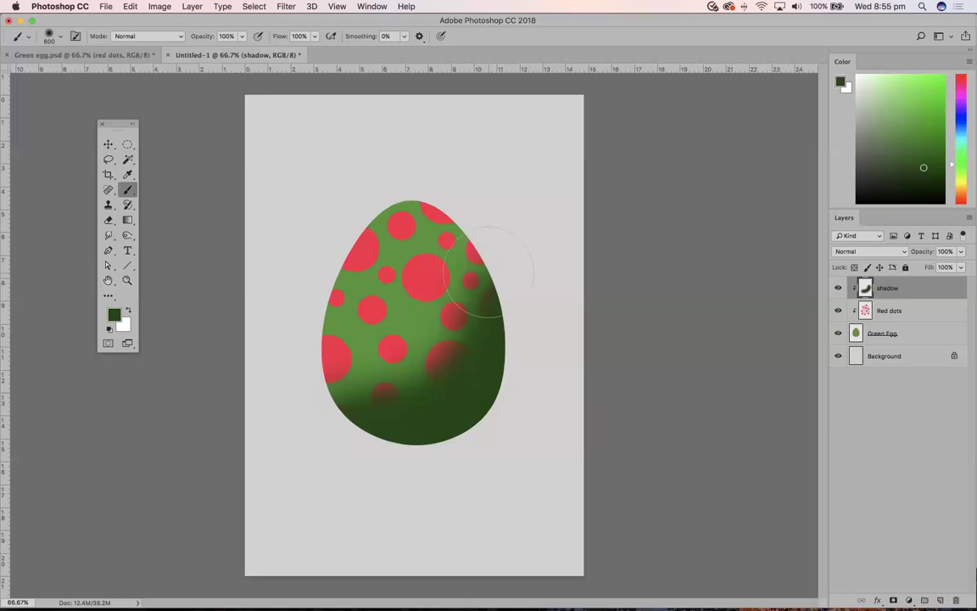
click(871, 252)
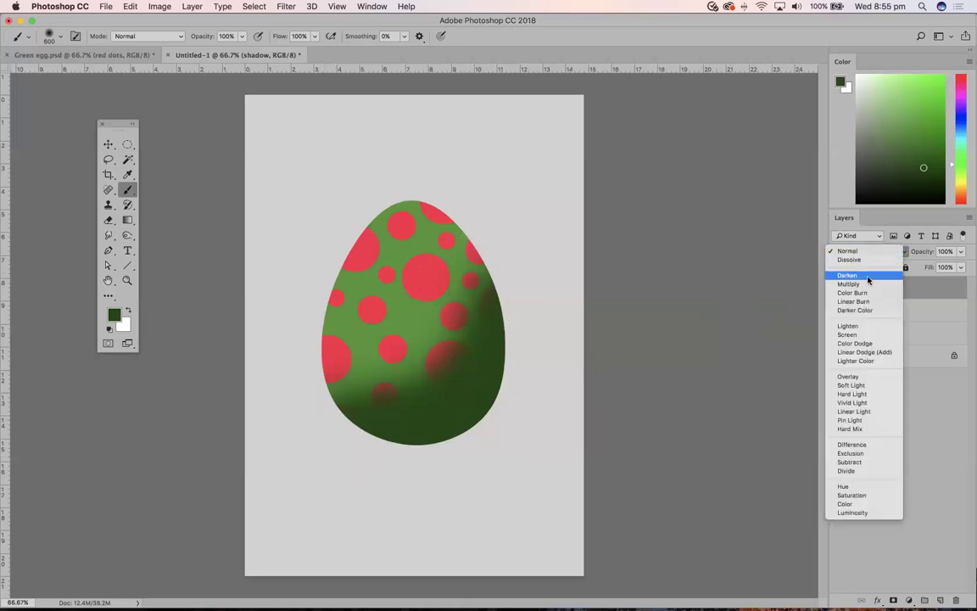
click(849, 284)
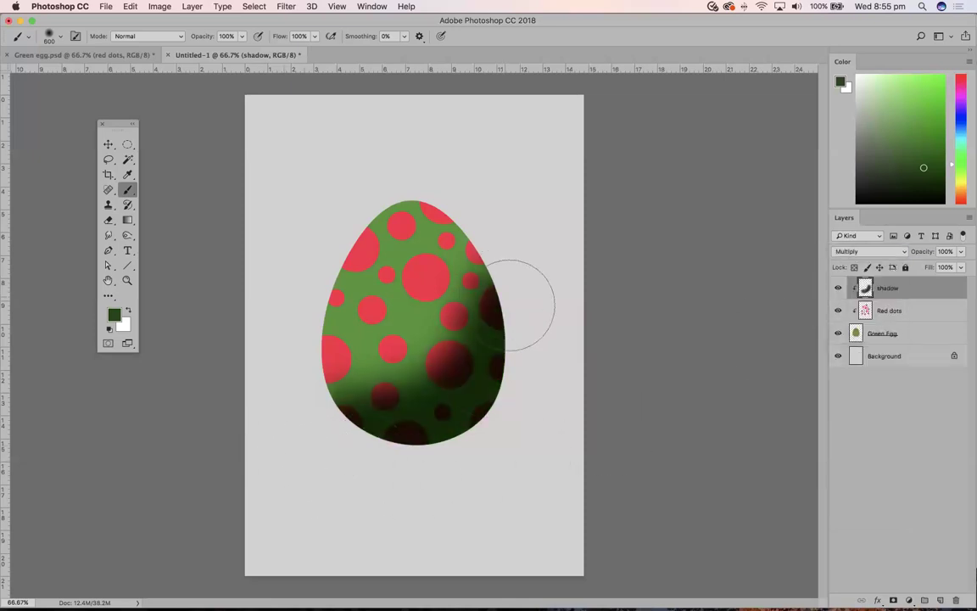
mouse_move(436, 360)
mouse_down()
mouse_move(447, 356)
mouse_move(389, 396)
mouse_move(456, 371)
mouse_move(462, 309)
mouse_move(501, 475)
mouse_up()
key(super+z)
- Lower the shadow layer's opacity to 61%, keeping the Multiply blend mode
click(961, 252)
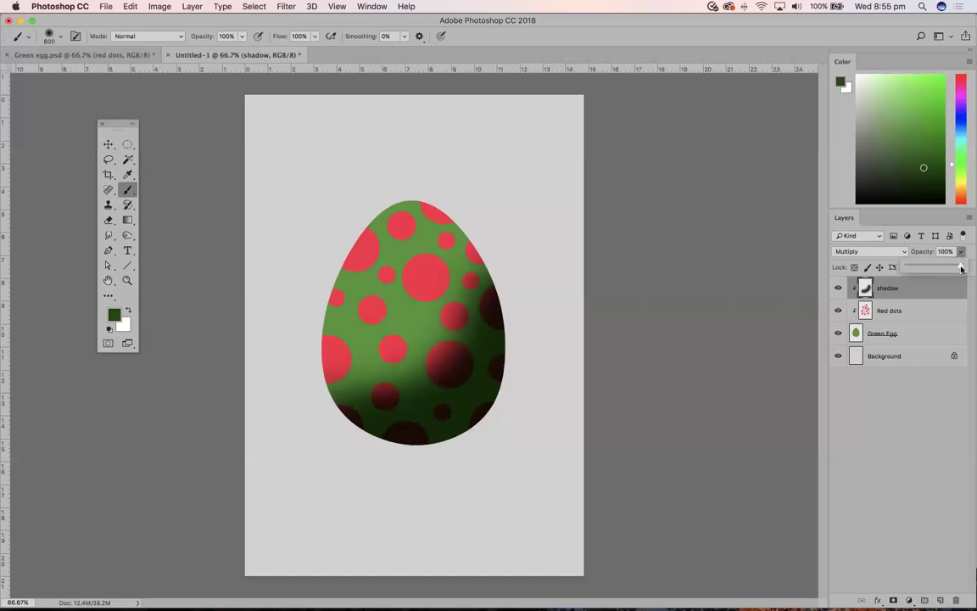
mouse_move(960, 269)
mouse_down()
mouse_move(931, 269)
mouse_move(941, 267)
mouse_up()
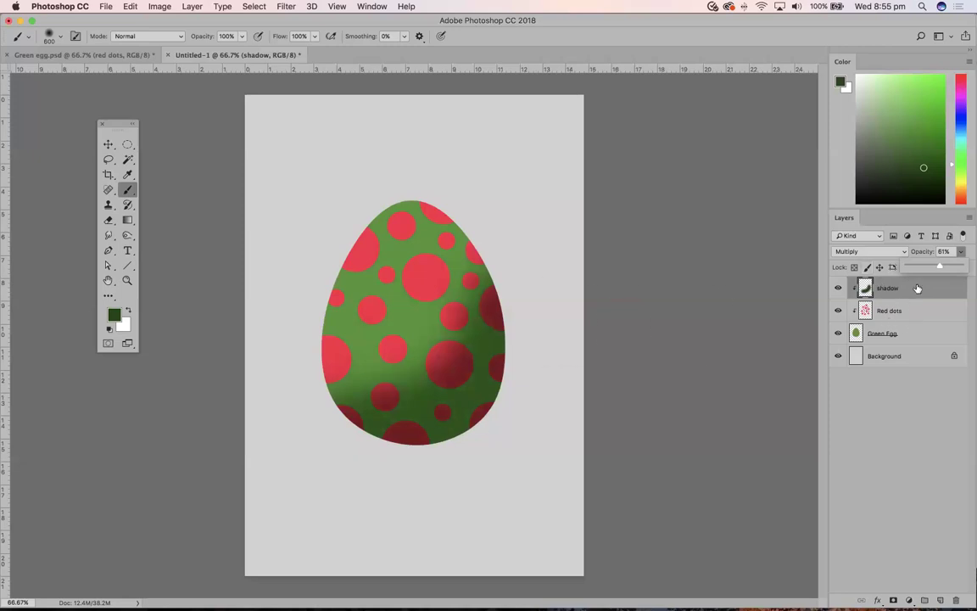
click(918, 291)
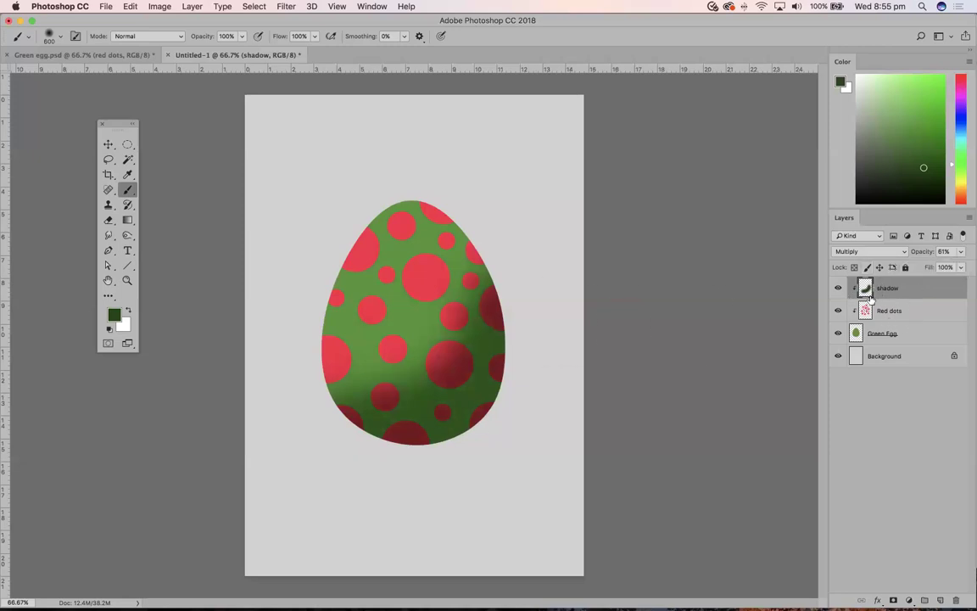
click(865, 252)
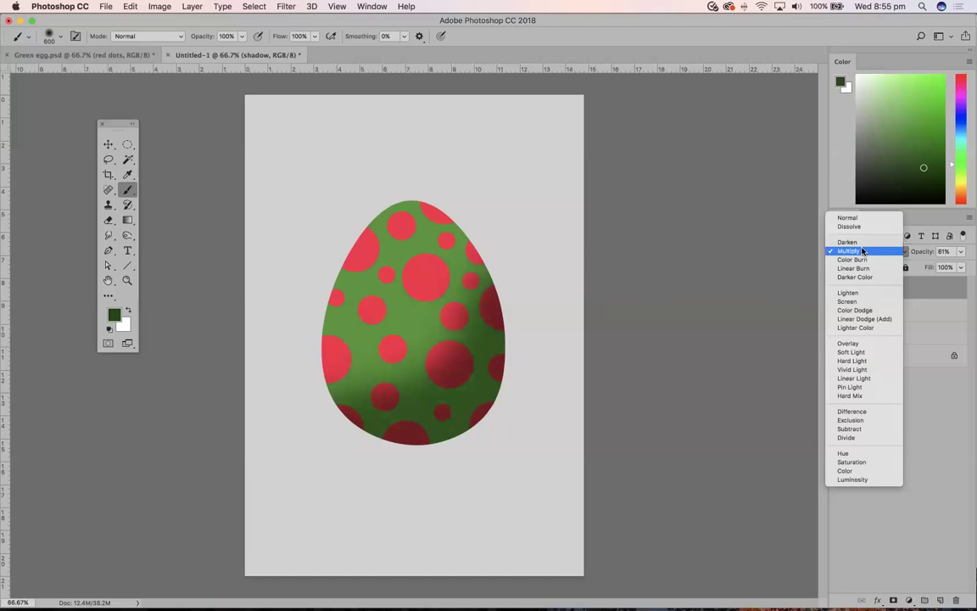
click(850, 252)
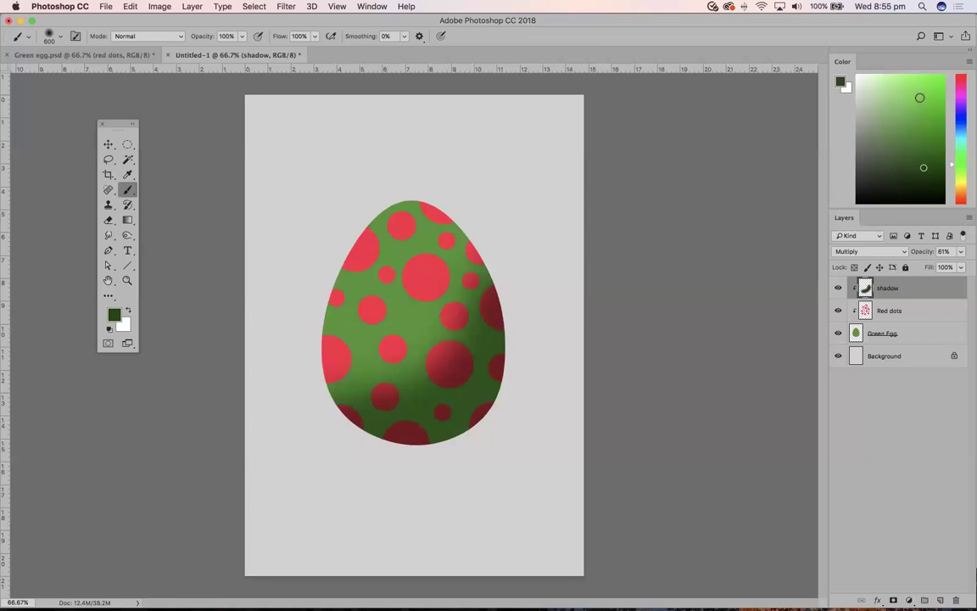
- Set the foreground colour to light green and add a new layer named hightlight above the shadow layer
click(910, 80)
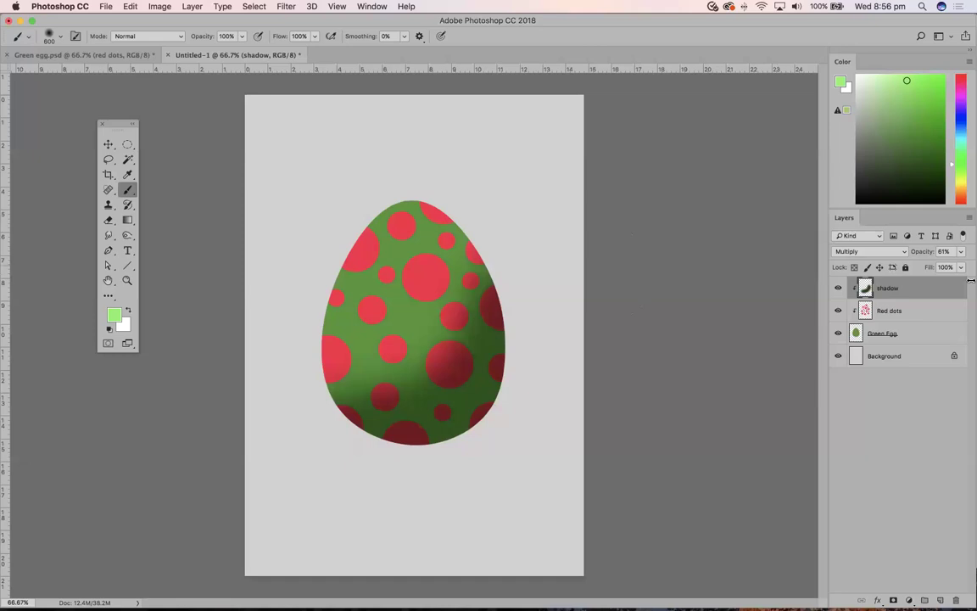
click(970, 217)
click(867, 213)
text(hightlight)
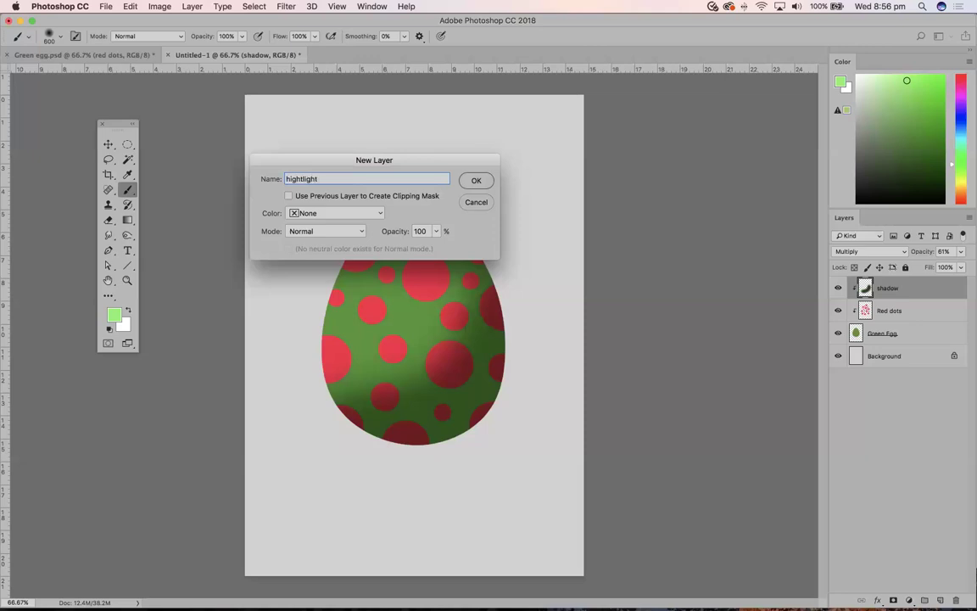
key(Return)
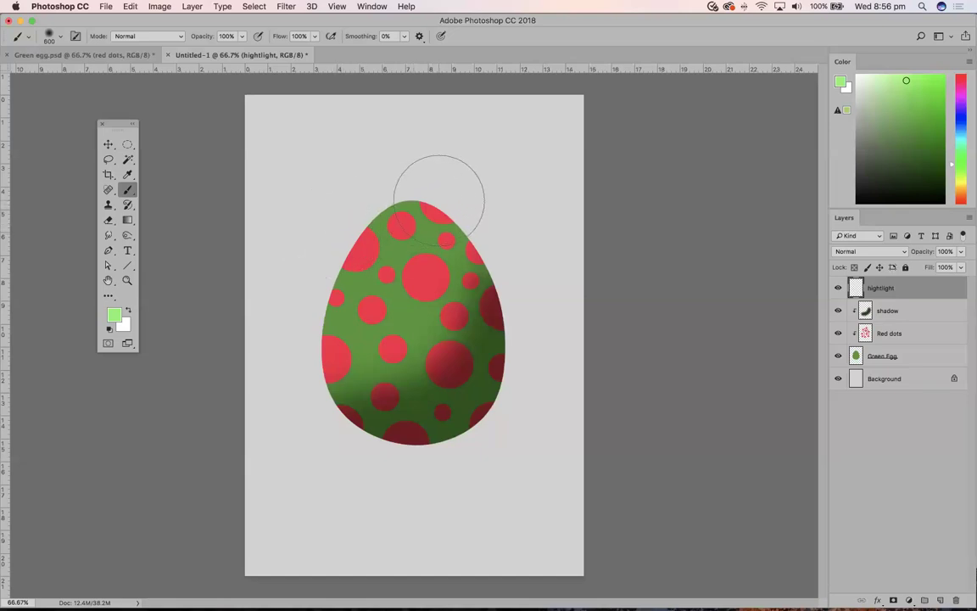
- Paint a soft light green highlight over the egg's upper left part and clip the hightlight layer to the egg
mouse_move(447, 190)
mouse_down()
mouse_move(368, 211)
mouse_move(313, 317)
mouse_move(372, 260)
mouse_move(519, 199)
mouse_up()
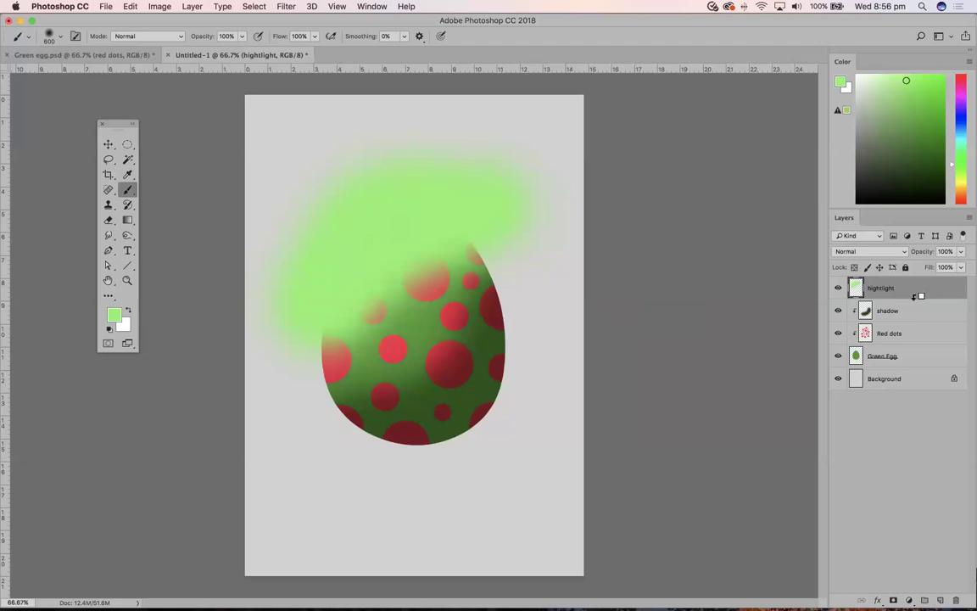
alt+click(917, 296)
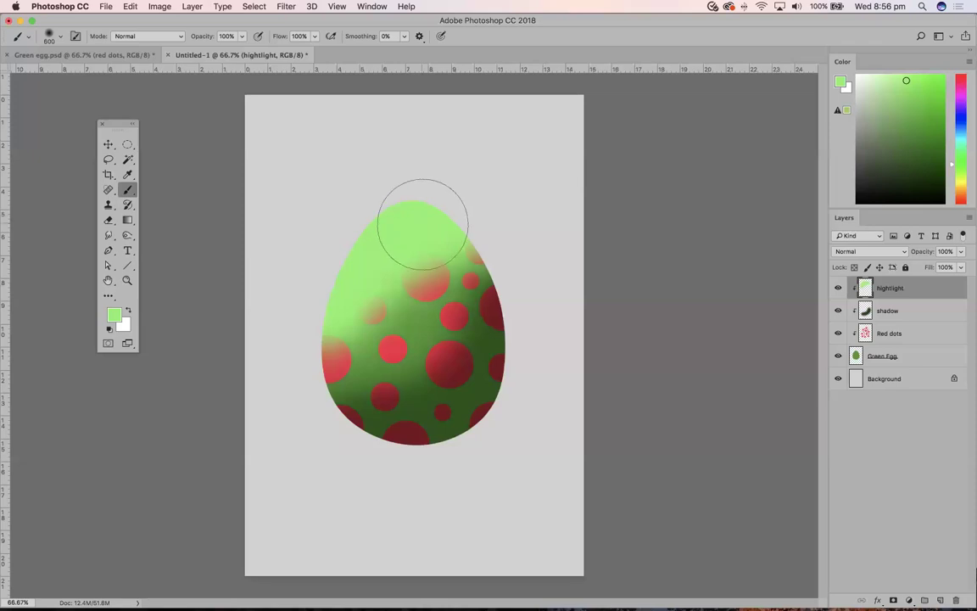
- Compare the Screen and Overlay blend modes on the hightlight layer and settle on Overlay
click(865, 253)
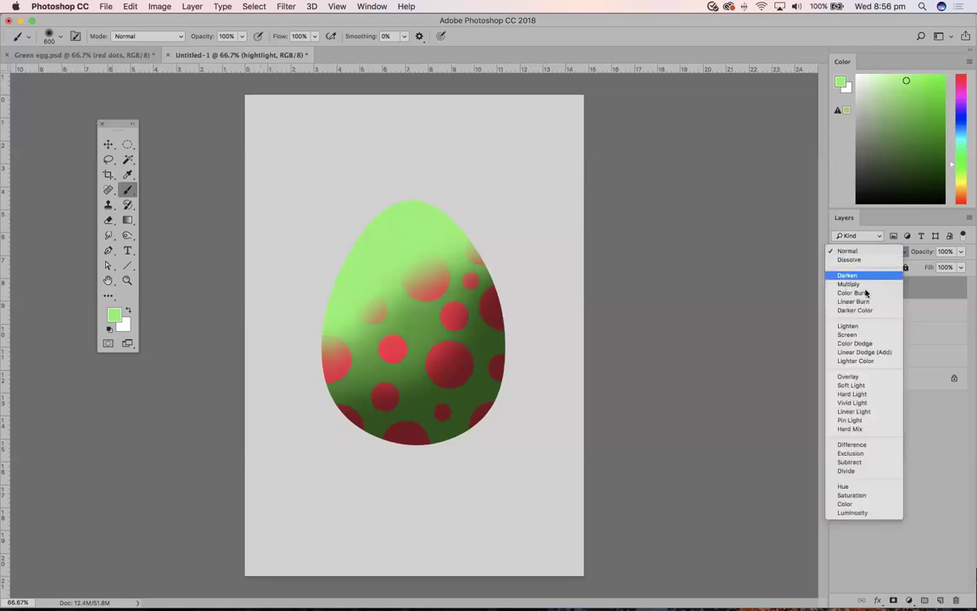
click(870, 335)
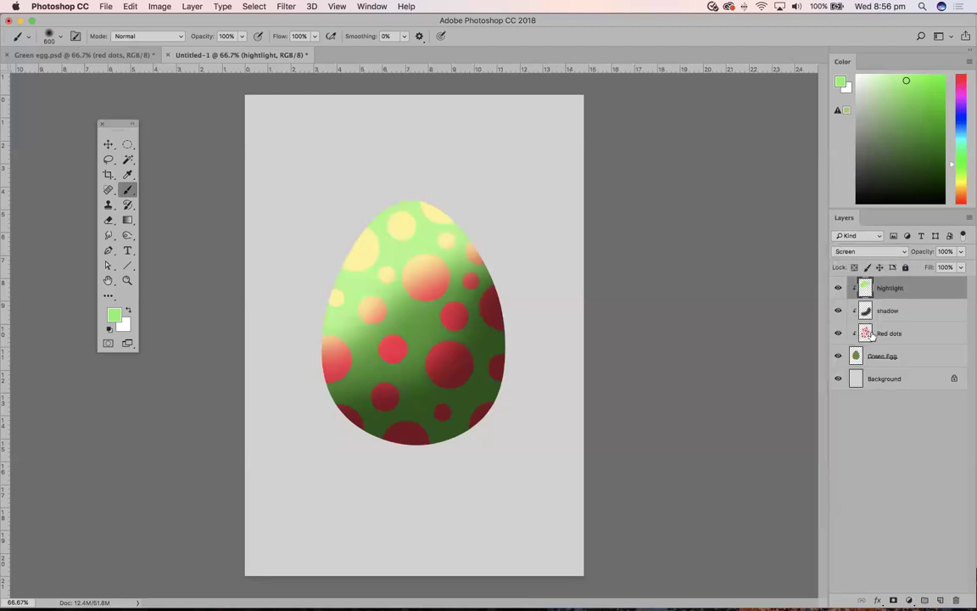
click(871, 251)
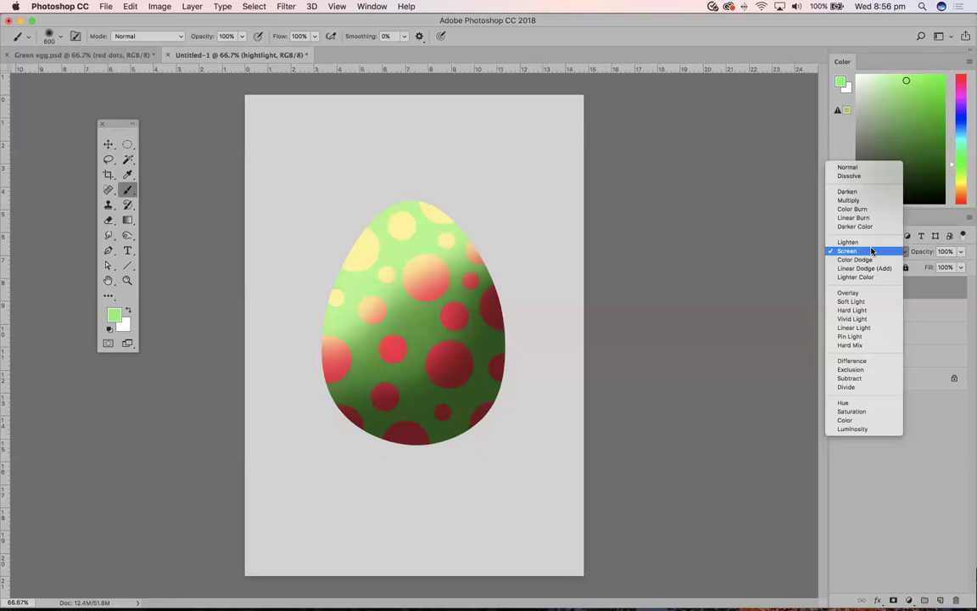
click(869, 290)
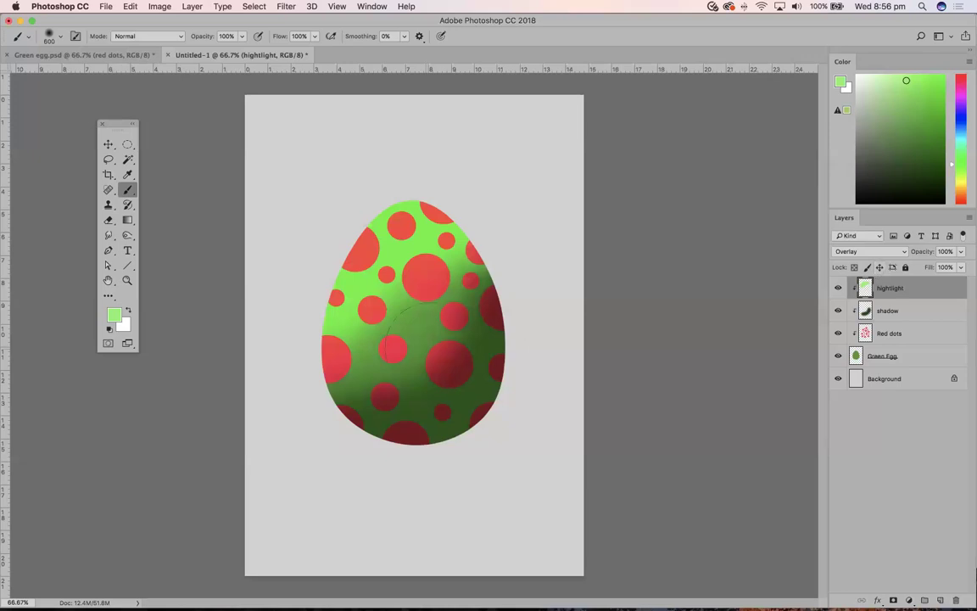
click(857, 251)
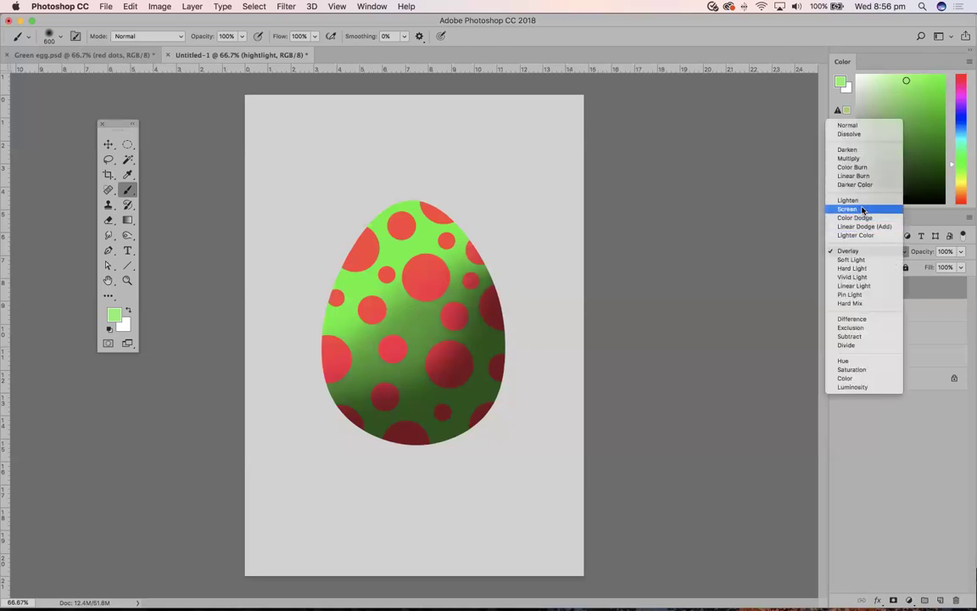
click(861, 210)
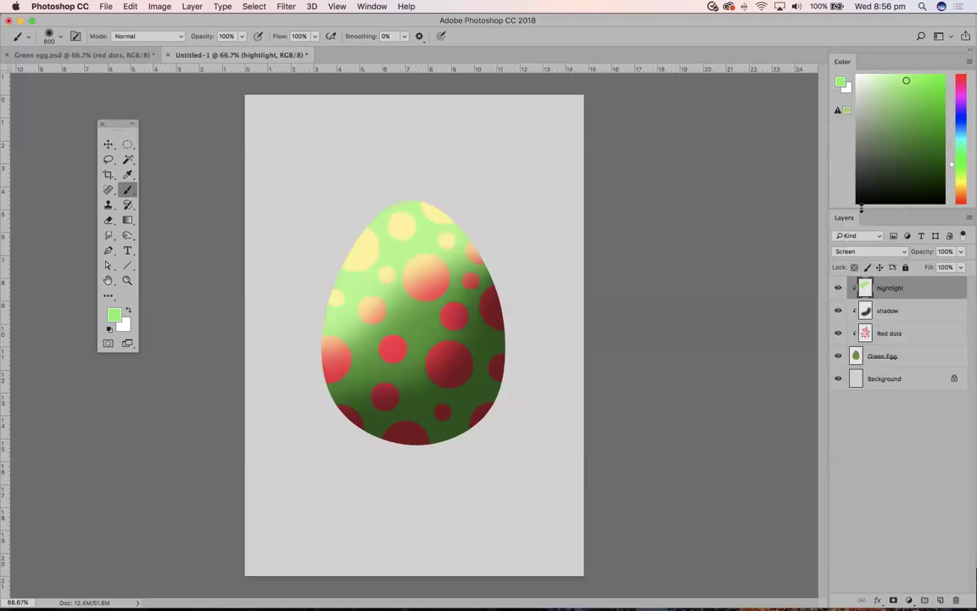
click(865, 251)
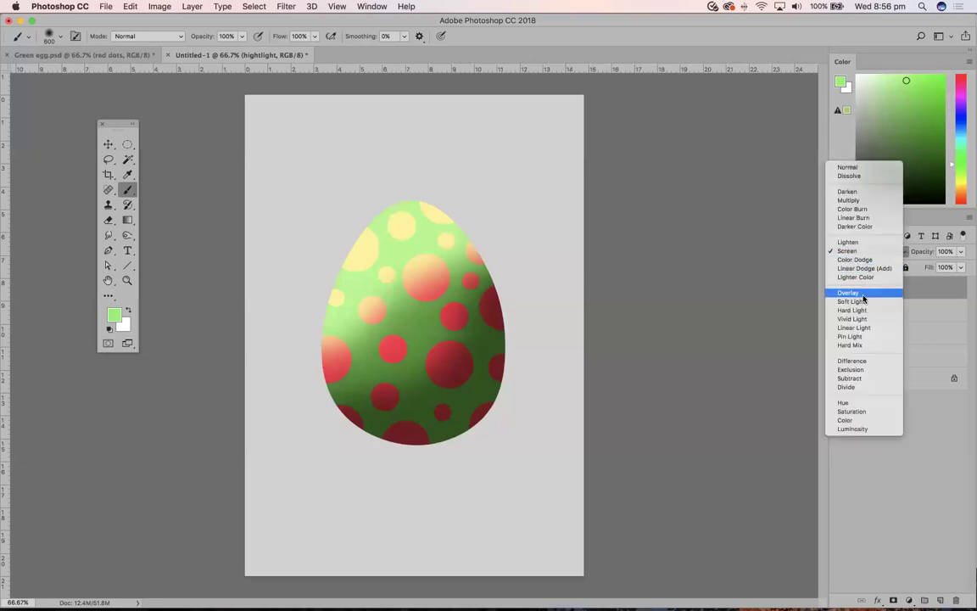
click(861, 294)
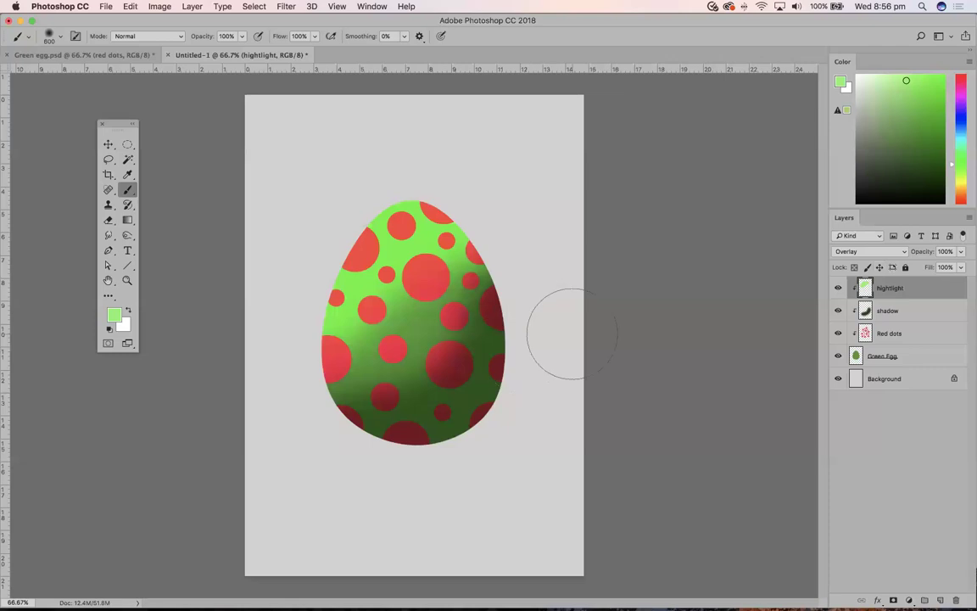
- Add a new layer named texture above the hightlight layer
click(970, 219)
click(924, 212)
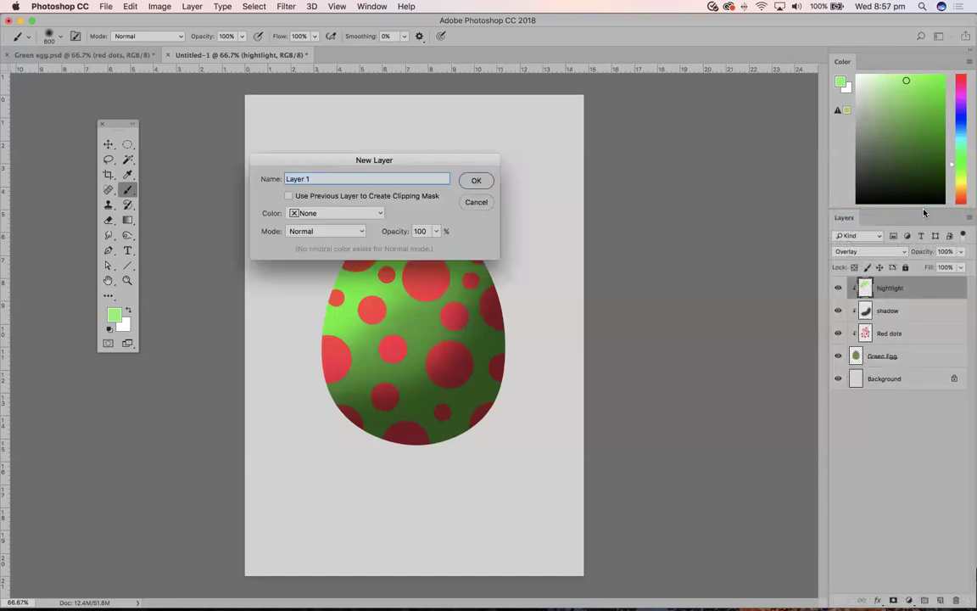
text(texture)
key(Return)
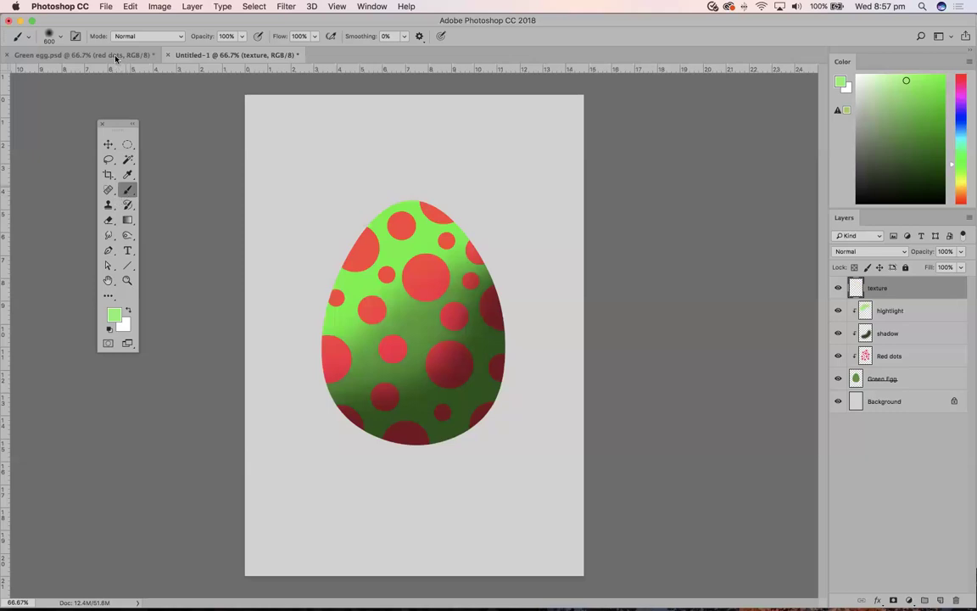
- Choose Kyle's Spatter Brushes - Supreme brush from the Special Effects Brushes, keeping its 284 px size
click(60, 38)
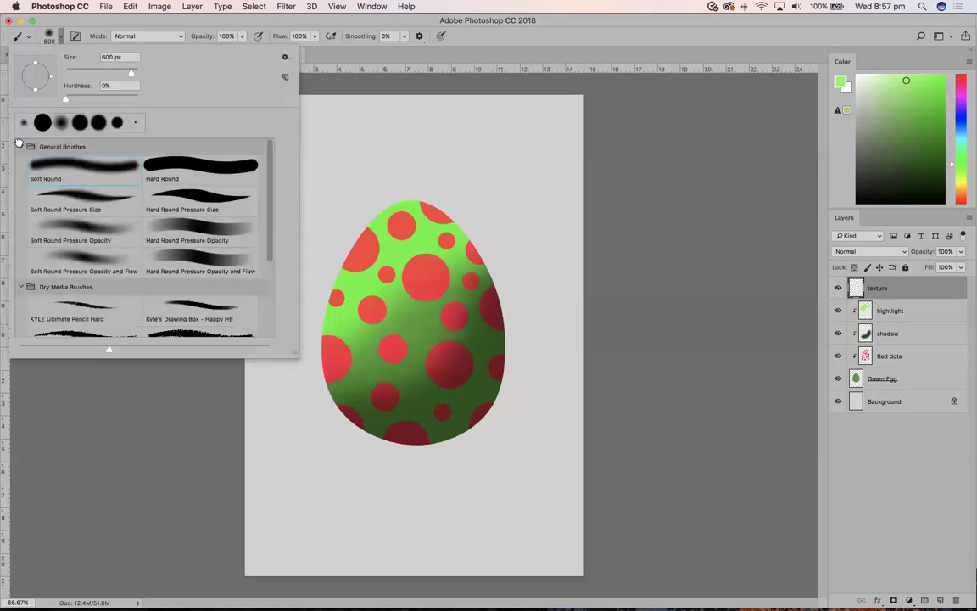
click(15, 127)
click(24, 163)
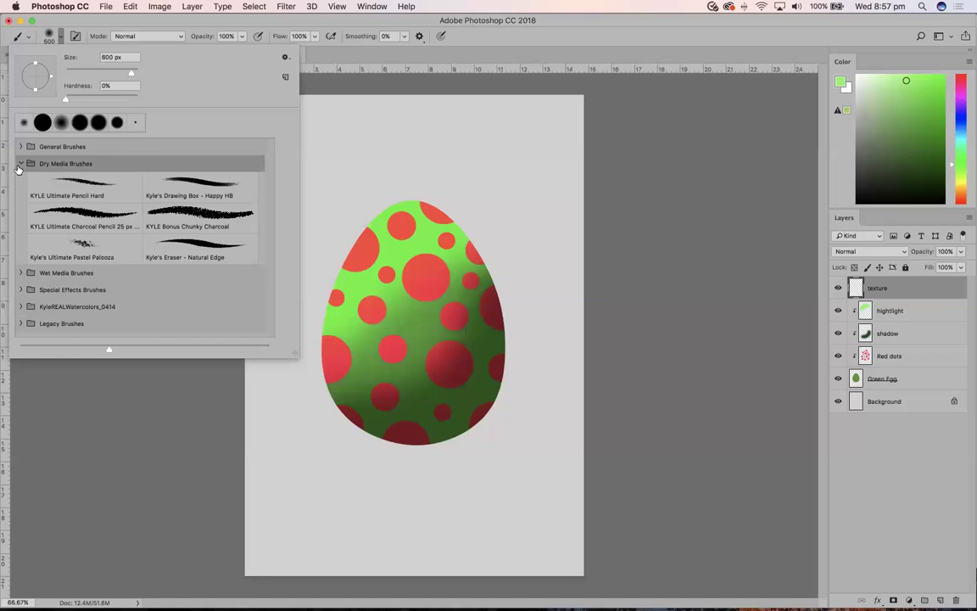
click(21, 163)
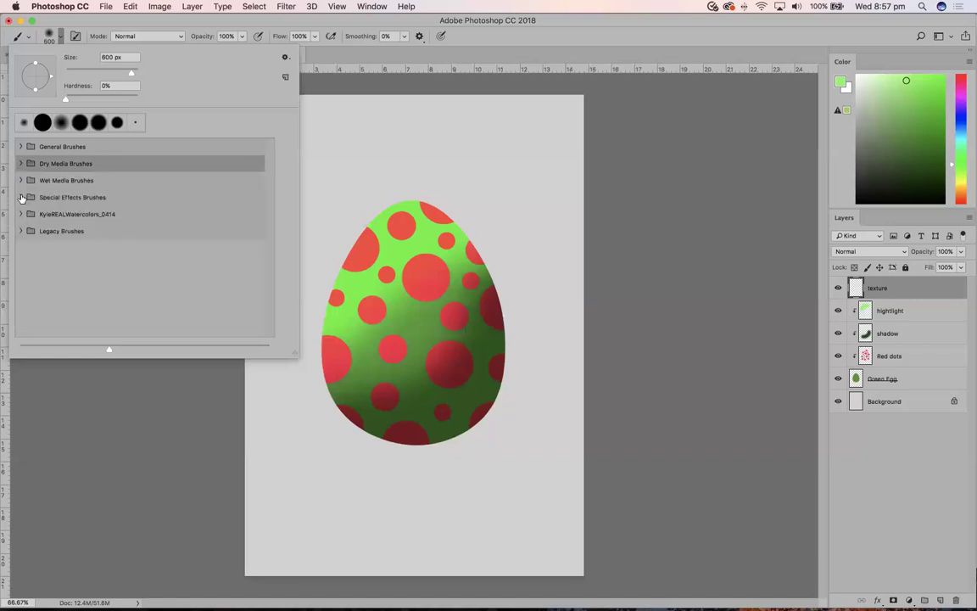
click(21, 197)
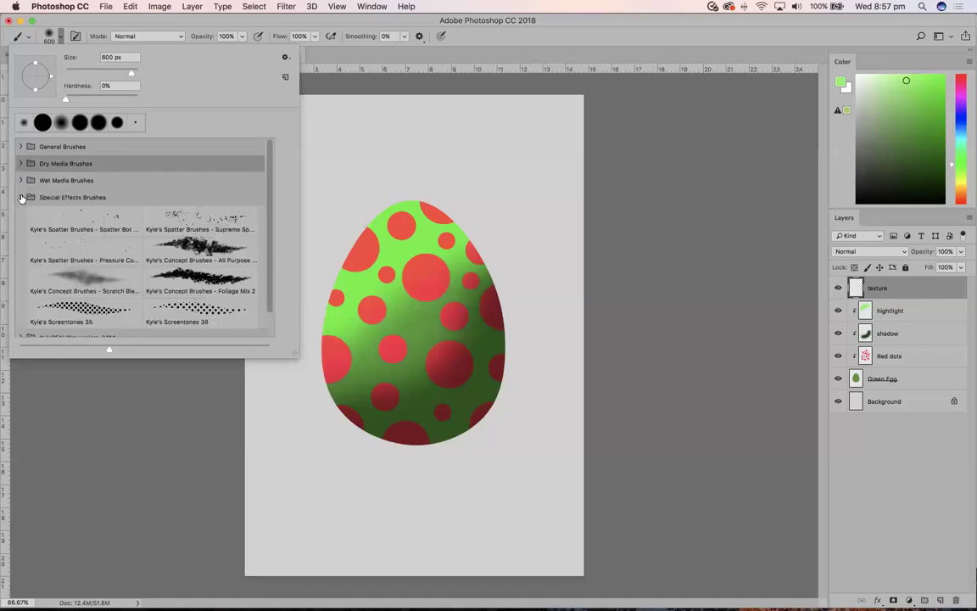
click(201, 217)
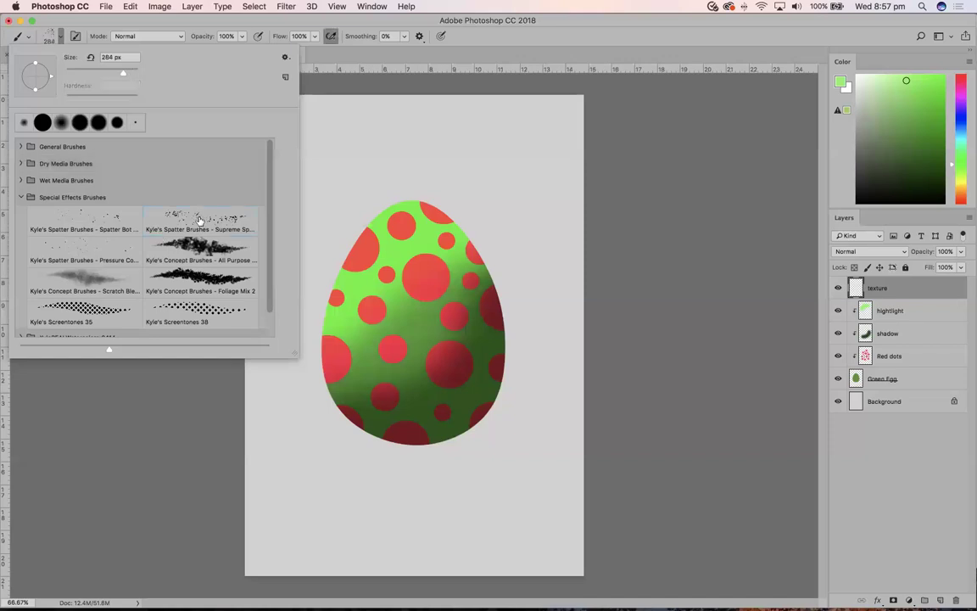
click(402, 58)
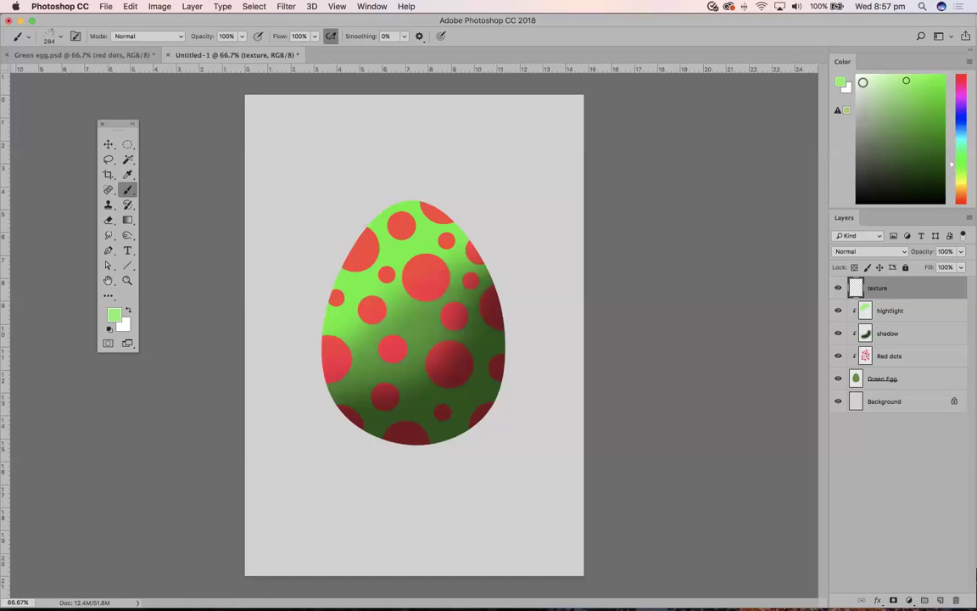
- Paint white spatter across the whole egg on the texture layer and clip that layer to the egg
click(858, 81)
mouse_move(313, 248)
mouse_down()
mouse_move(451, 211)
mouse_move(340, 248)
mouse_move(497, 251)
mouse_move(268, 388)
mouse_move(373, 288)
mouse_move(522, 334)
mouse_move(258, 390)
mouse_move(305, 398)
mouse_move(407, 357)
mouse_move(339, 310)
mouse_move(299, 332)
mouse_move(326, 424)
mouse_move(565, 331)
mouse_up()
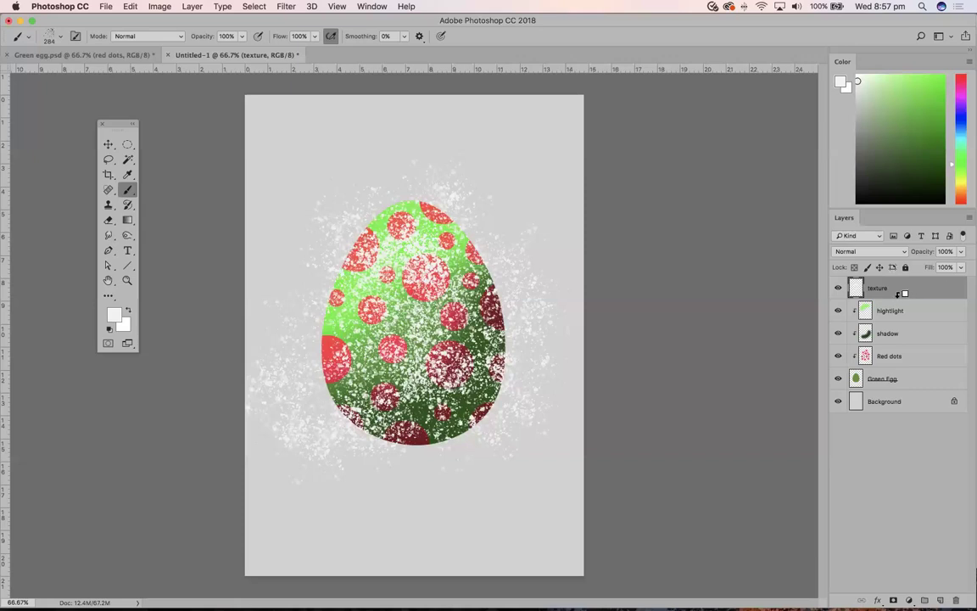
alt+click(901, 295)
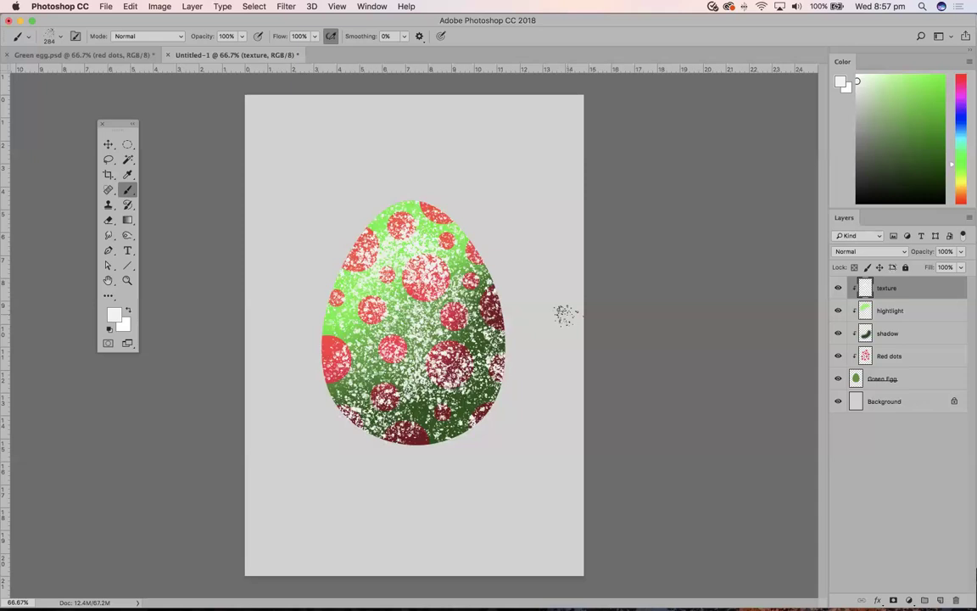
- Try Screen on the texture layer, check the spatter layer in Green egg.psd, and set the blend mode to Soft Light
click(867, 253)
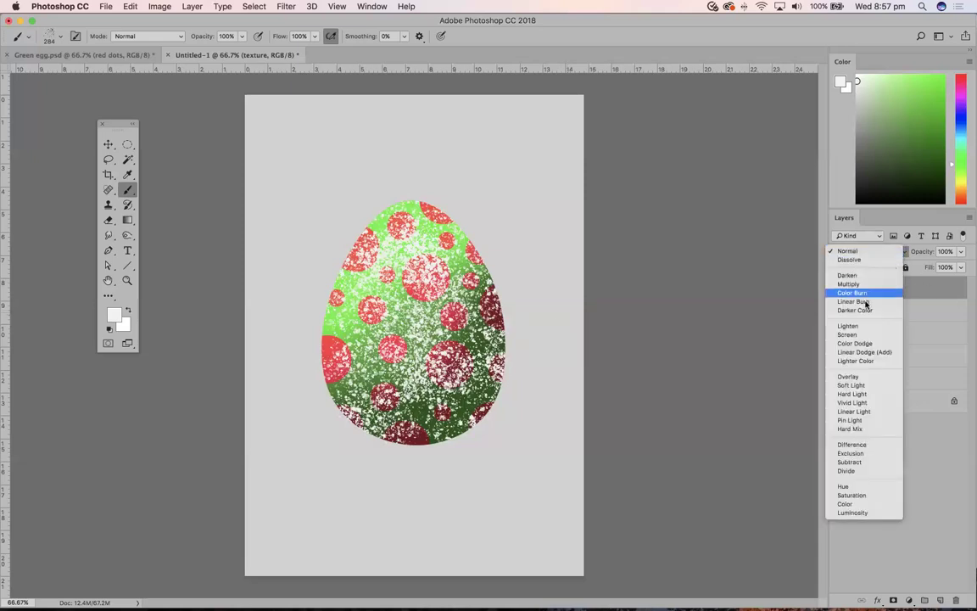
click(848, 334)
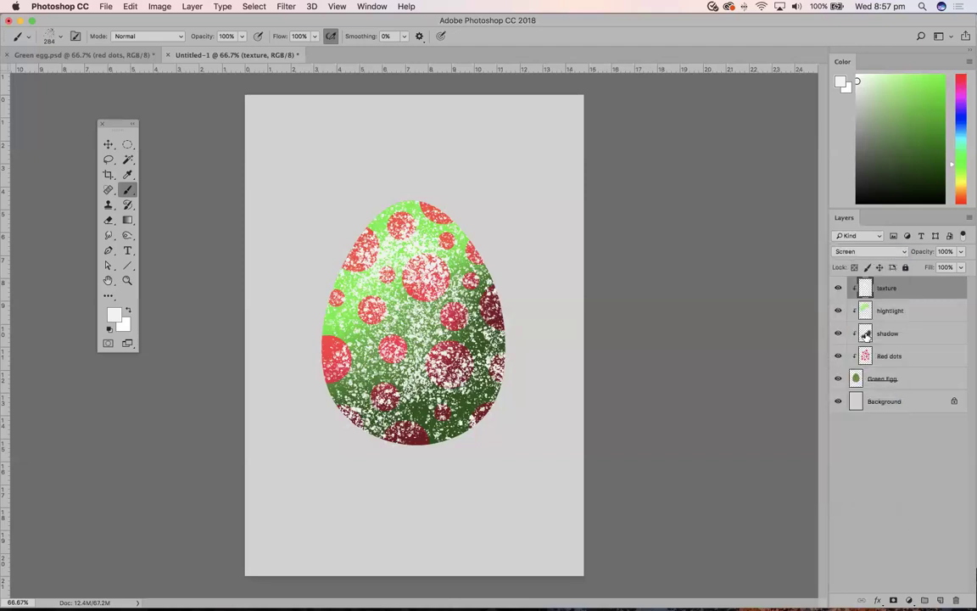
click(127, 56)
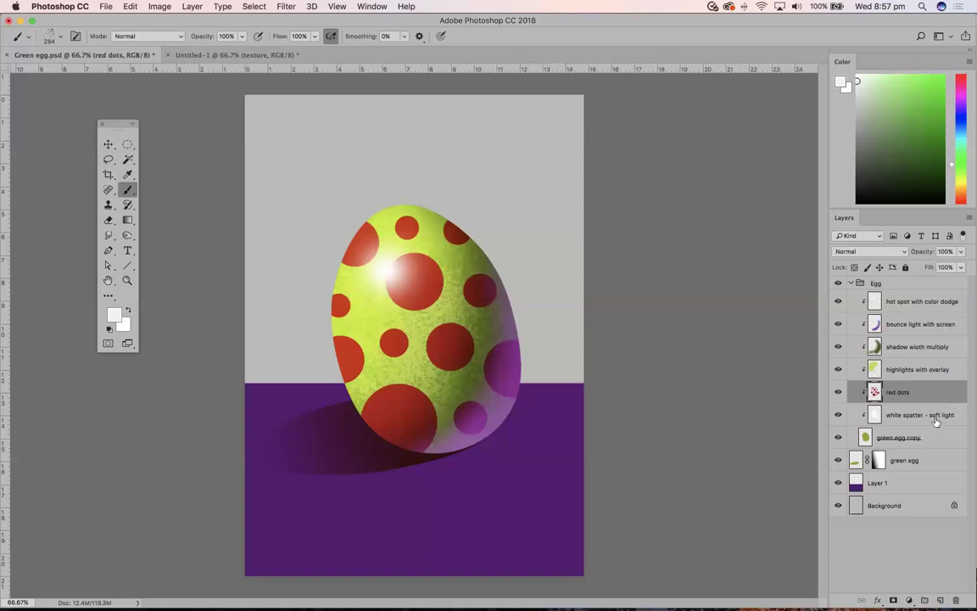
click(262, 55)
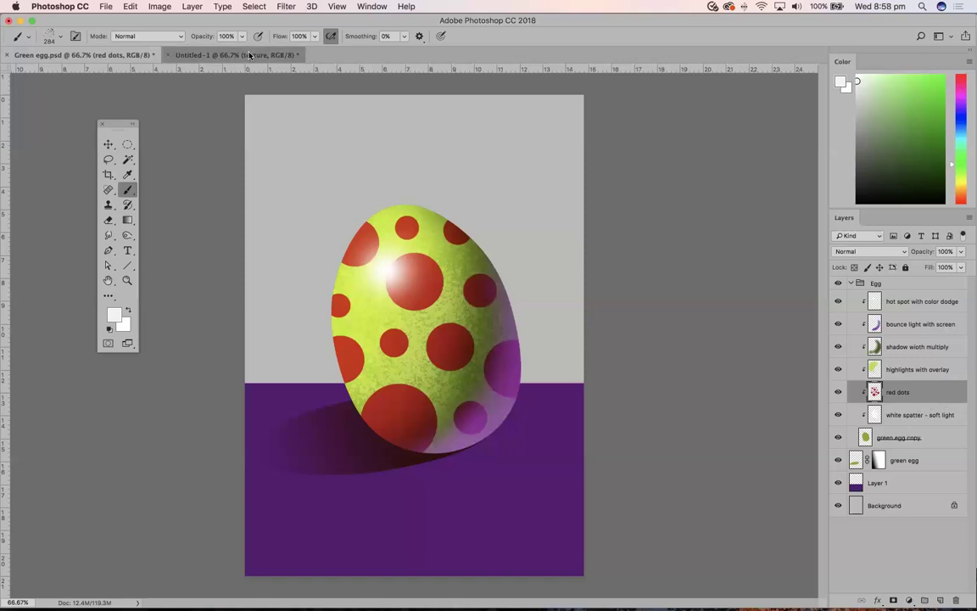
click(872, 251)
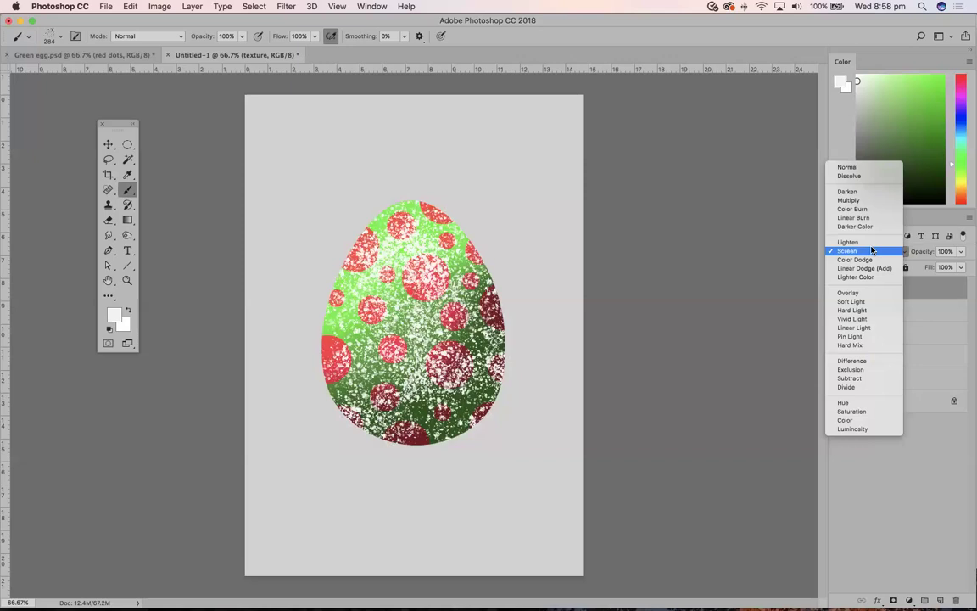
click(874, 301)
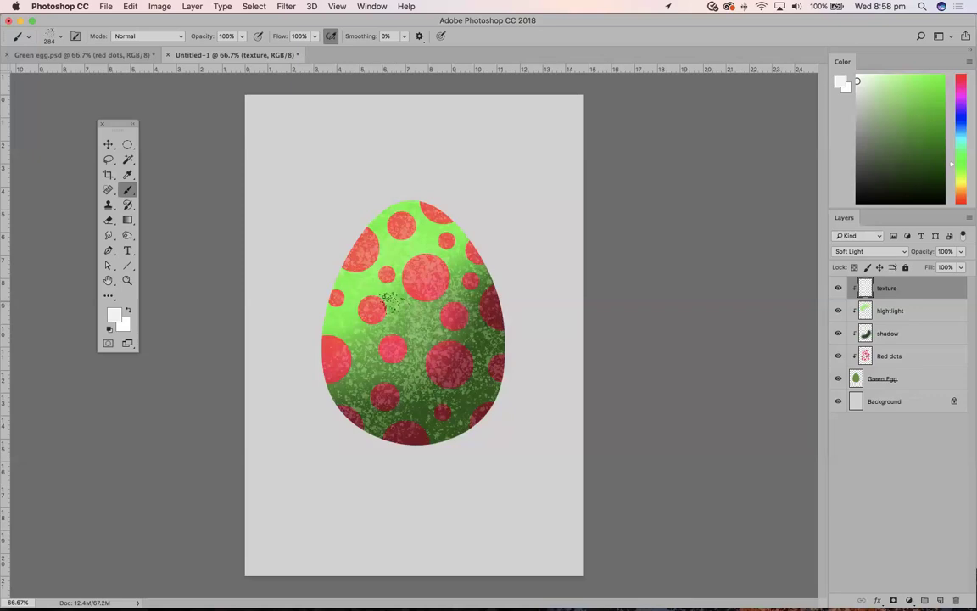
- Try the texture layer beneath the Red dots layer and return it to the top of the layer stack
click(397, 303)
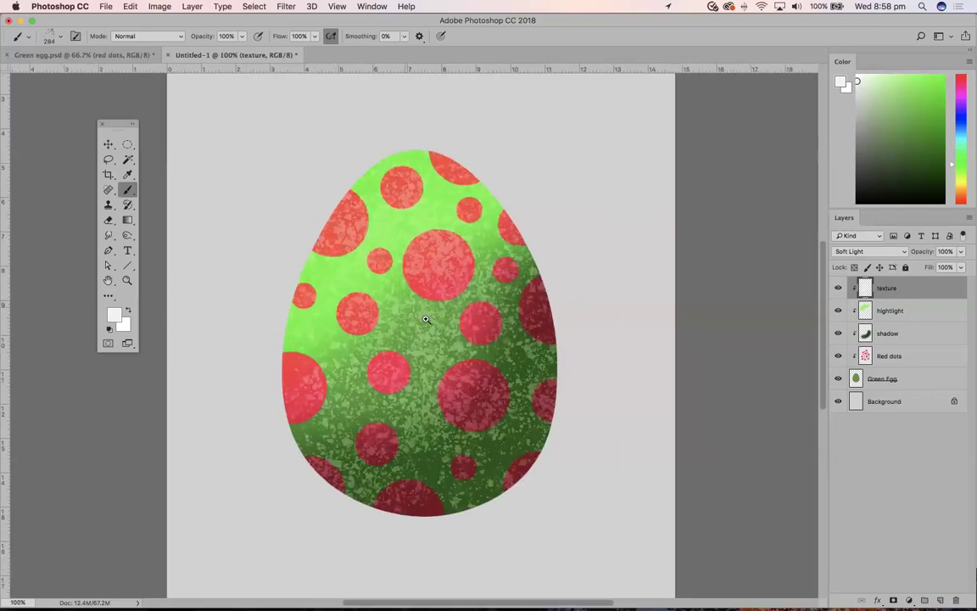
super+click(404, 305)
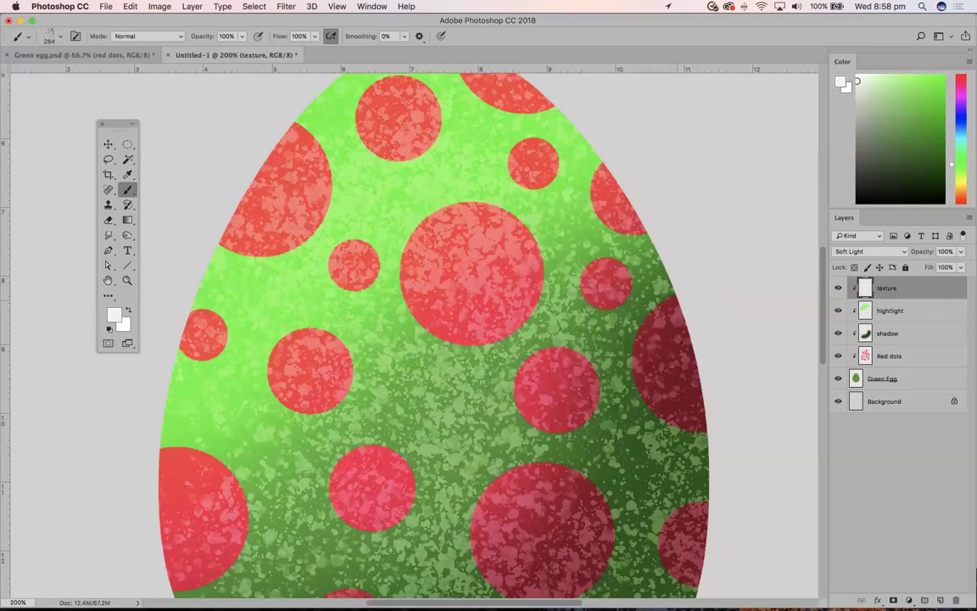
scroll(427, 227, down, 2)
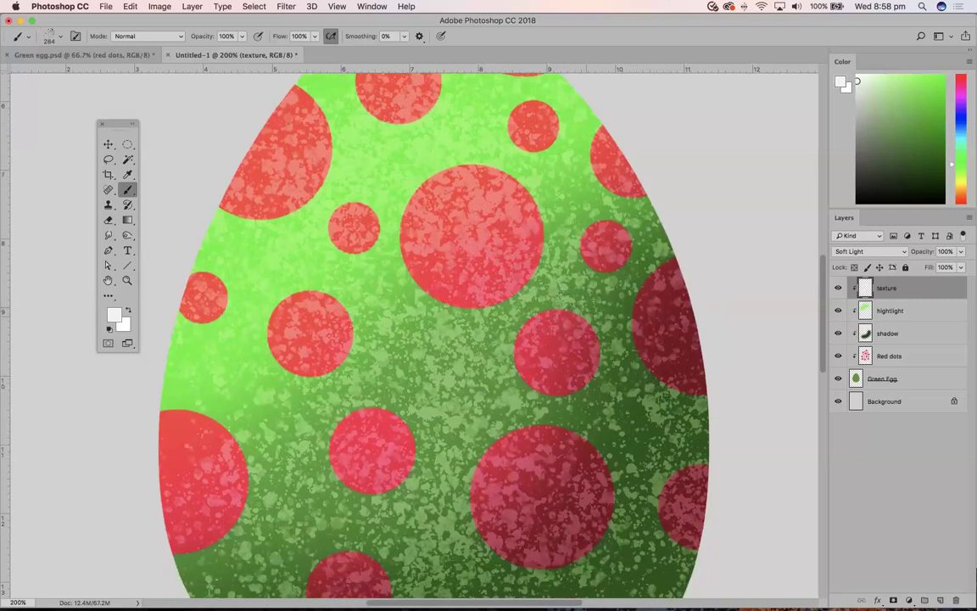
drag(919, 288, 918, 374)
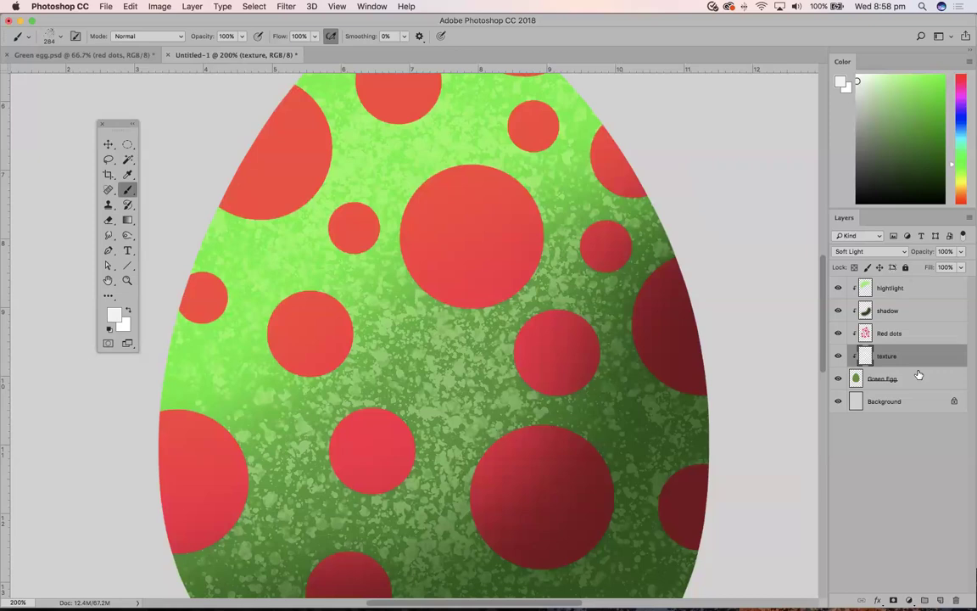
drag(916, 289, 915, 286)
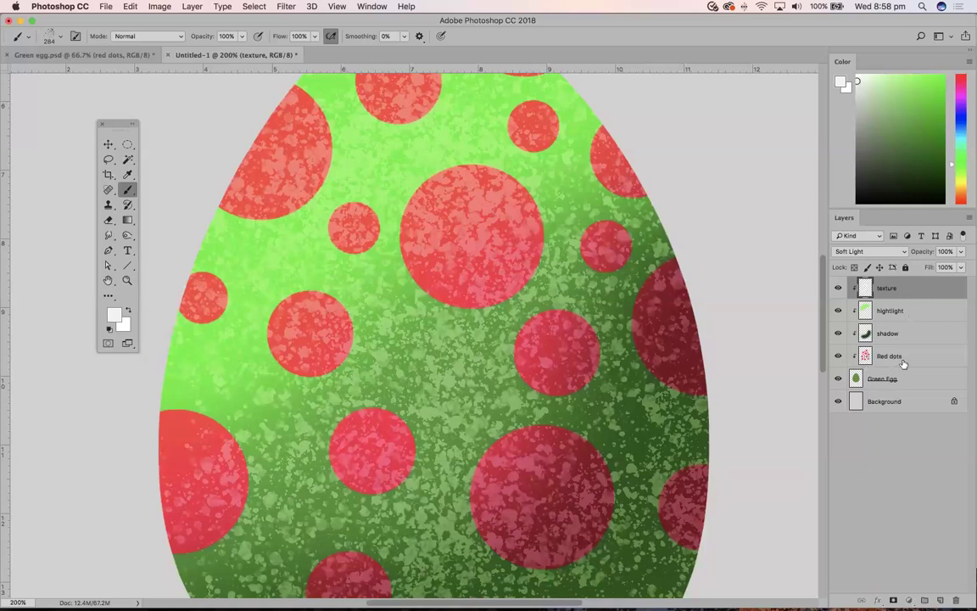
- Move the Red dots layer around within the egg and leave the dots shifted slightly left and down
click(870, 358)
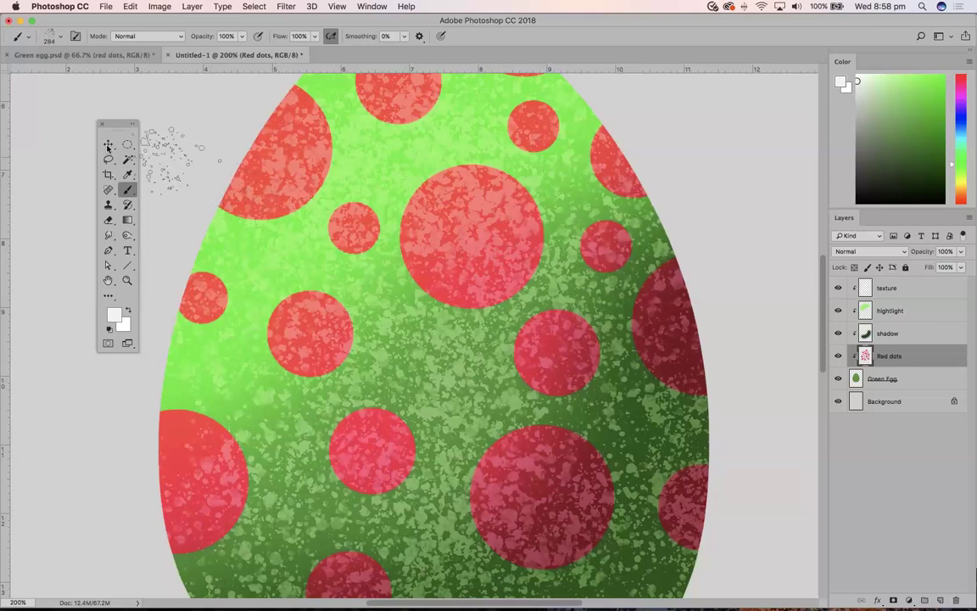
key(v)
drag(440, 298, 460, 345)
drag(376, 266, 463, 271)
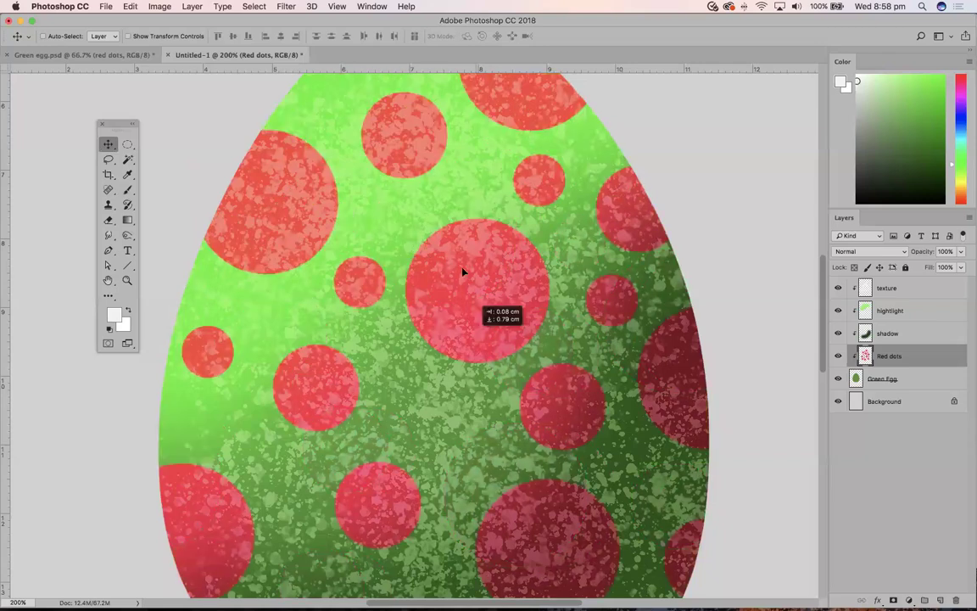
drag(467, 320, 451, 278)
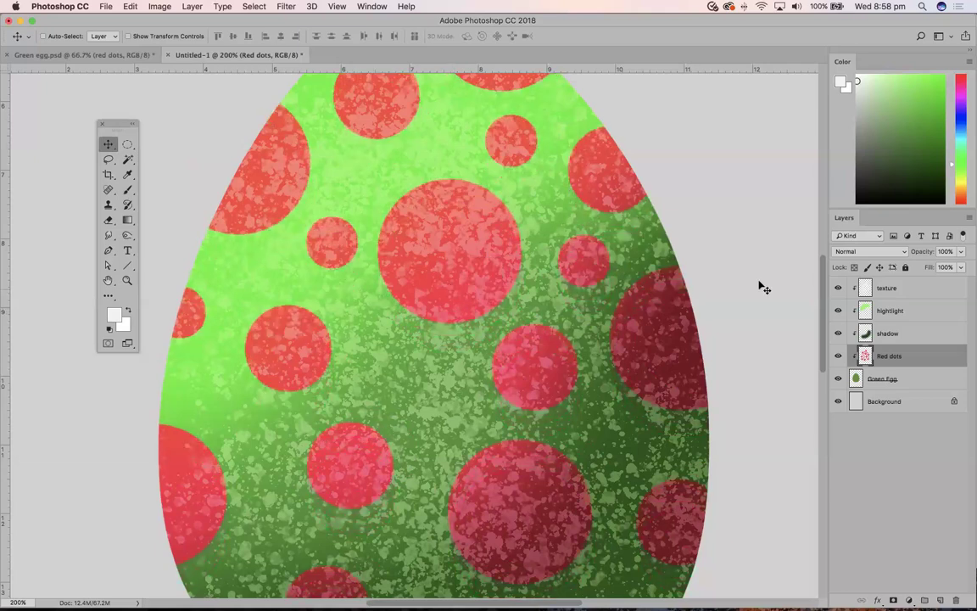
- Reposition the shadow layer on the egg and shift the hightlight layer toward the egg's upper left
click(882, 334)
mouse_move(602, 396)
mouse_down()
mouse_move(532, 313)
mouse_move(543, 282)
mouse_move(562, 385)
mouse_move(579, 372)
mouse_up()
click(884, 312)
drag(410, 225, 377, 138)
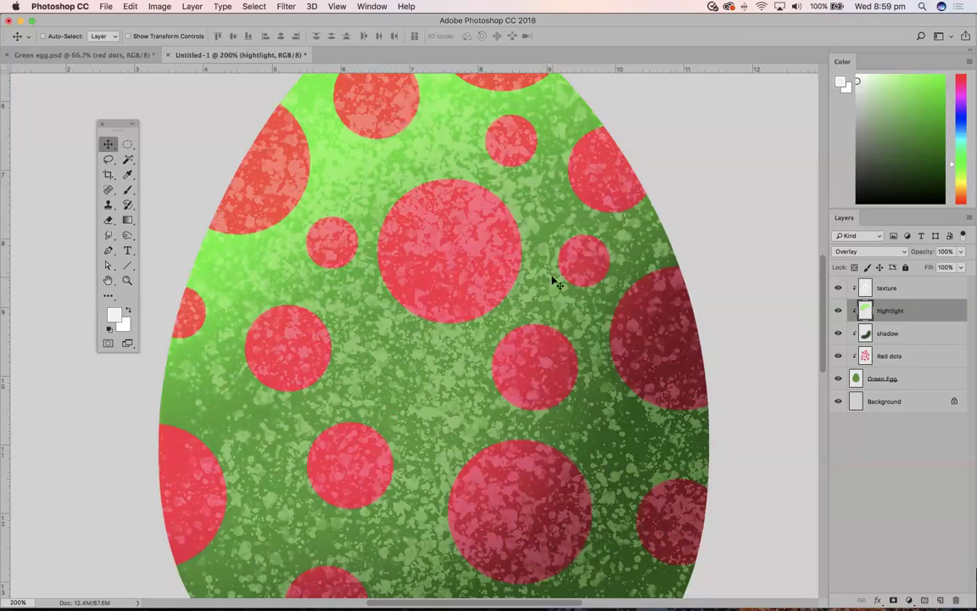
- Review the whole egg and examine the hot spot with color dodge layer in Green egg.psd by toggling its visibility
scroll(556, 282, down, 3)
scroll(556, 283, up, 5)
scroll(556, 283, down, 3)
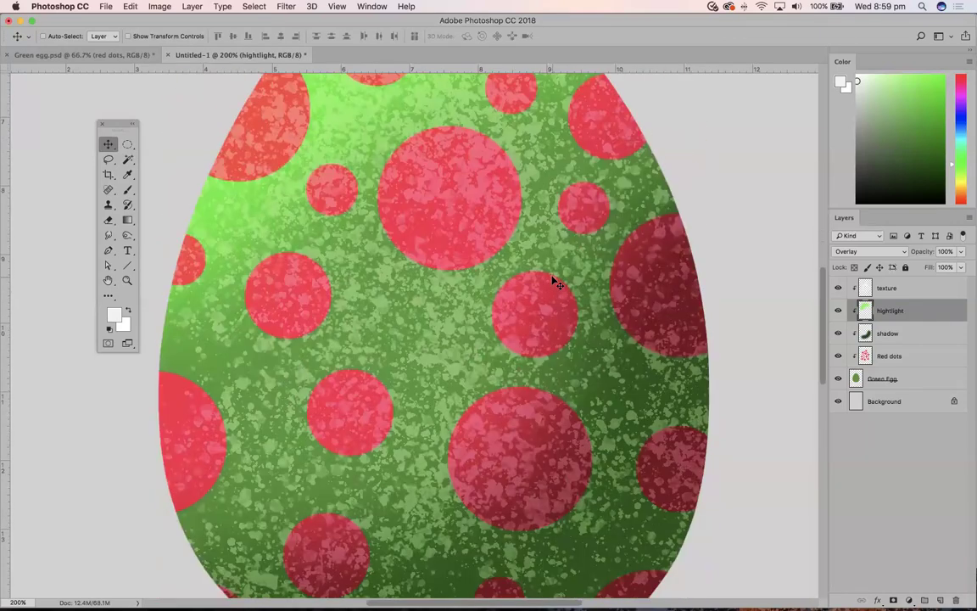
scroll(494, 269, down, 2)
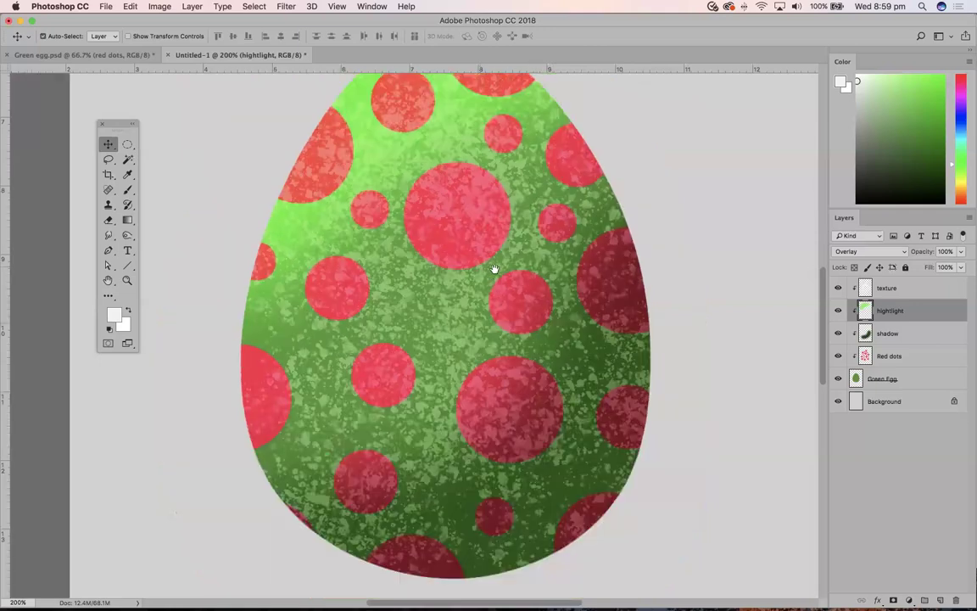
scroll(494, 269, down, 3)
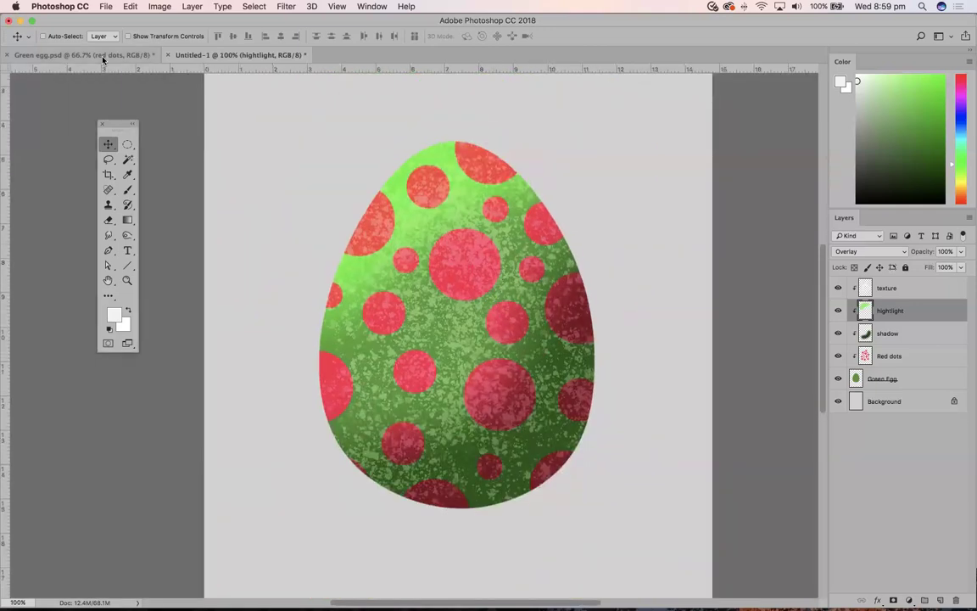
click(92, 54)
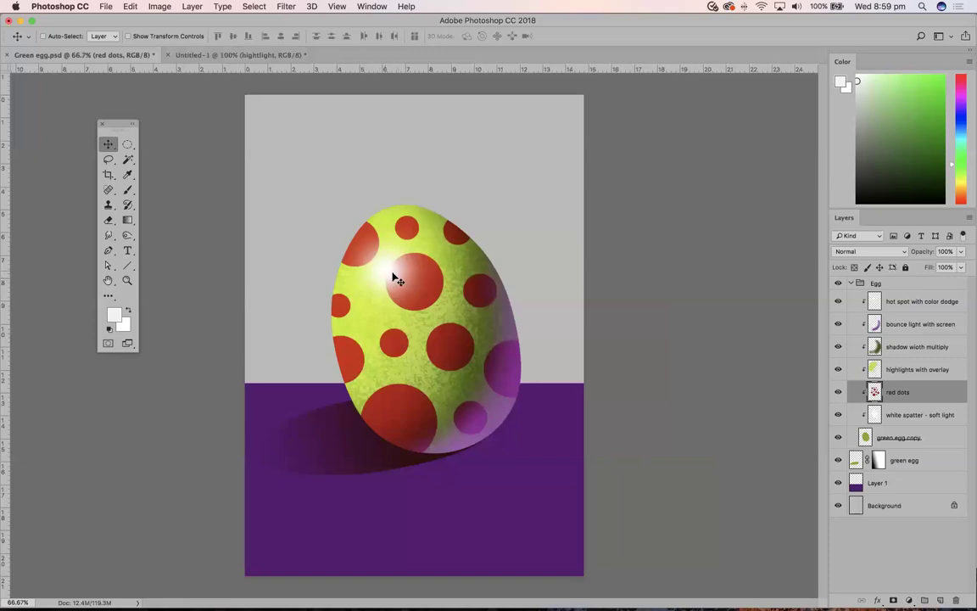
click(915, 301)
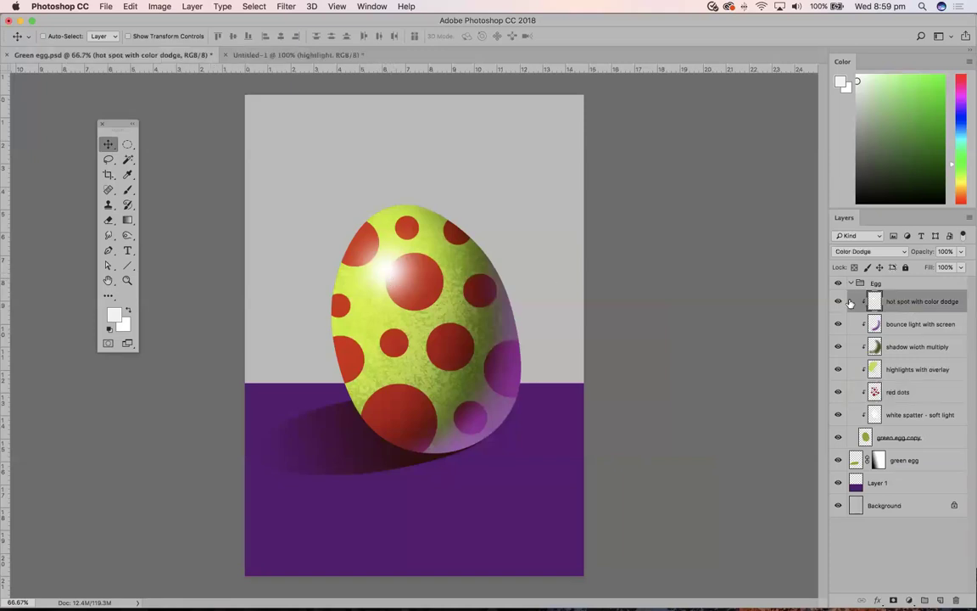
click(838, 301)
click(839, 301)
click(317, 56)
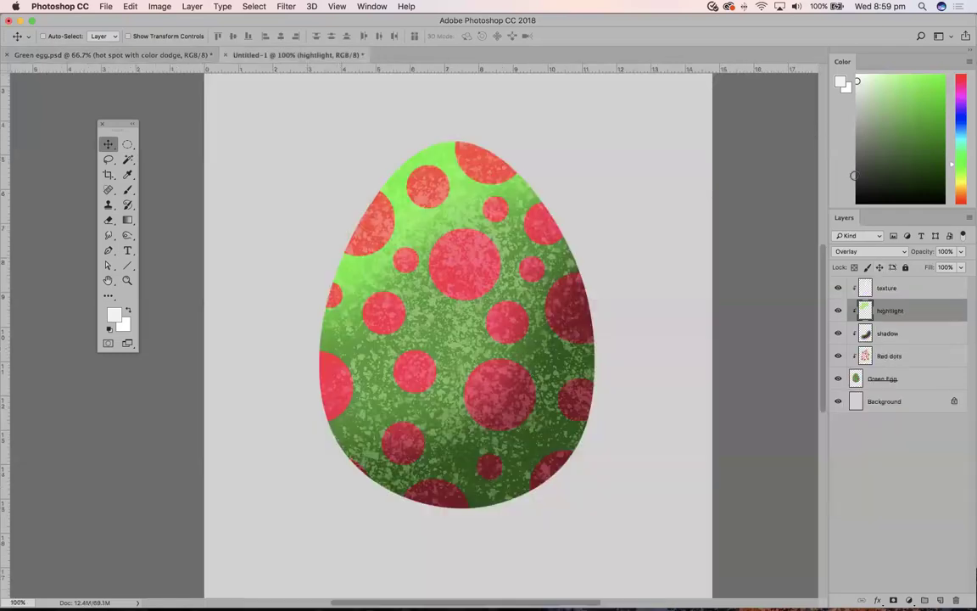
- Add a new layer named hot spot above the texture layer
click(897, 289)
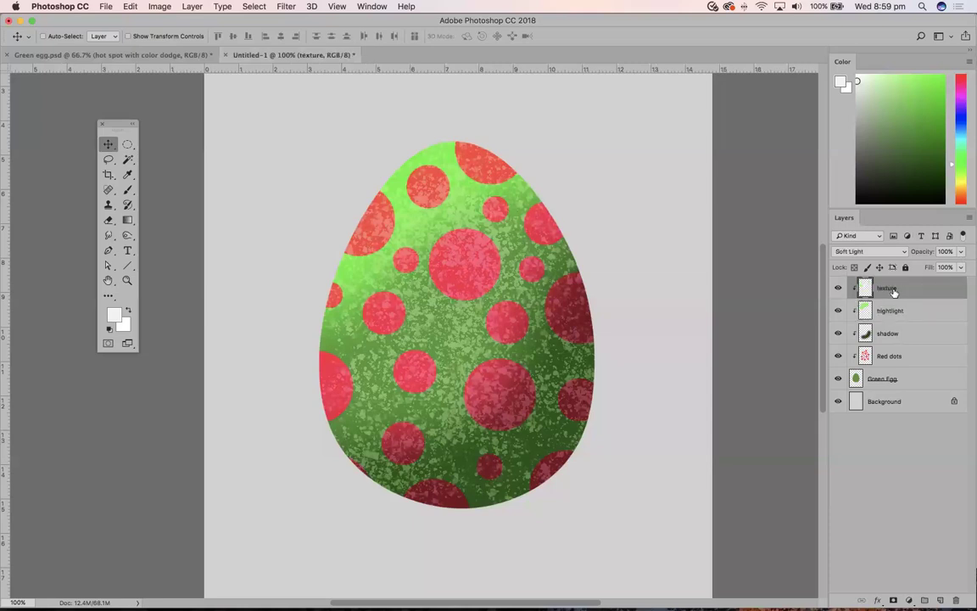
click(970, 219)
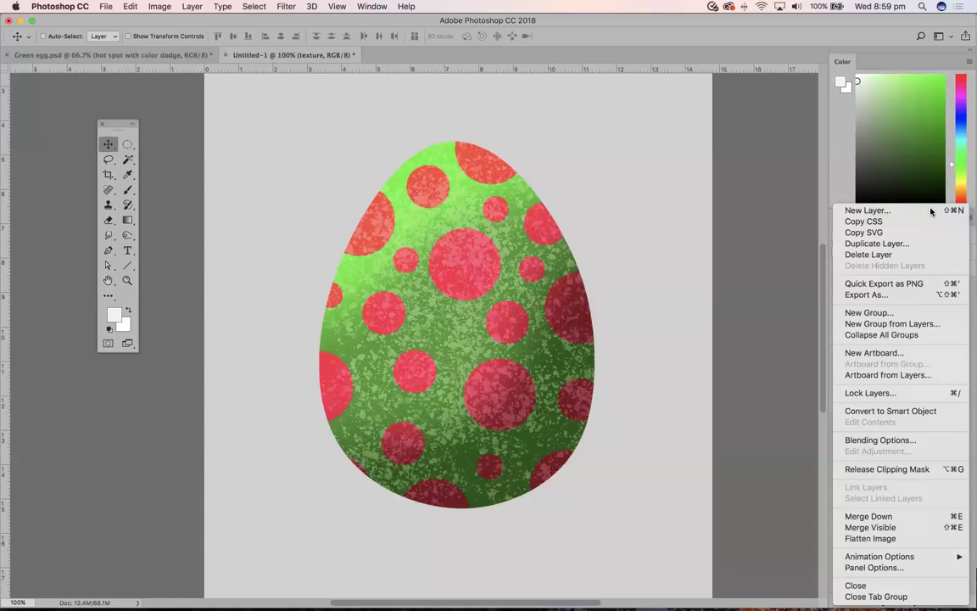
click(930, 211)
text(hot spot)
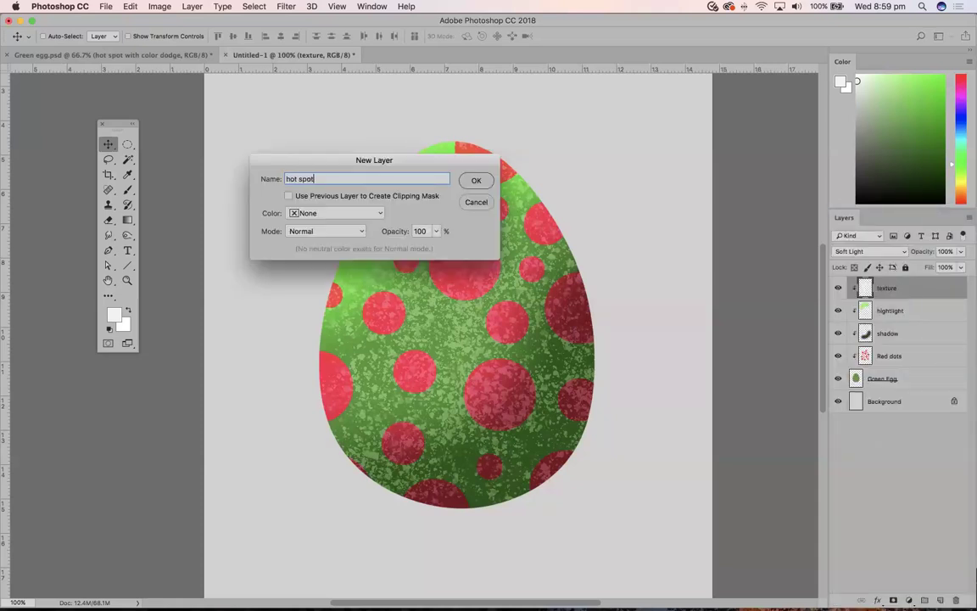
click(479, 178)
- Switch the Brush tool to the Soft Round brush from the General Brushes for the hot spot layer
click(128, 189)
click(55, 41)
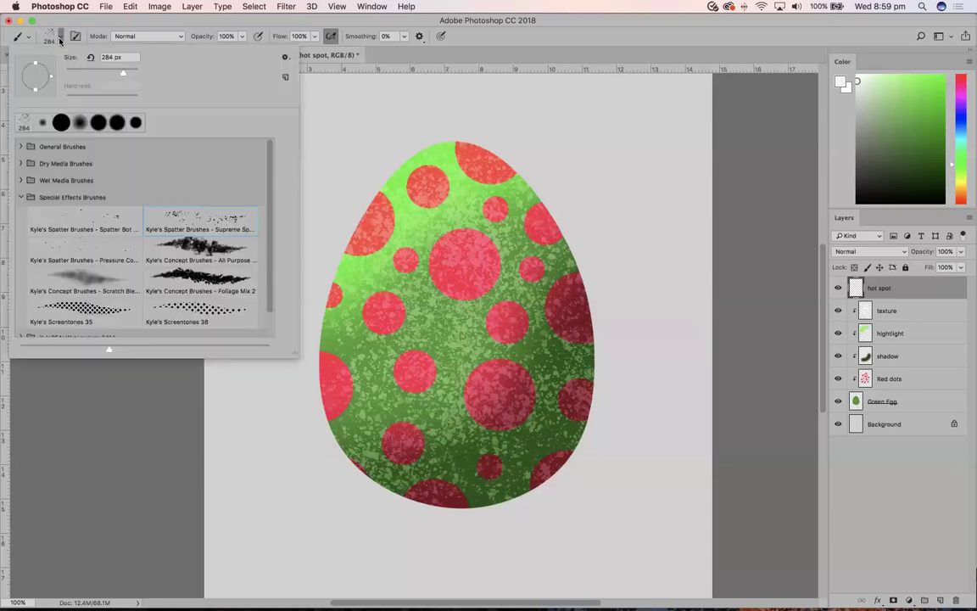
click(20, 146)
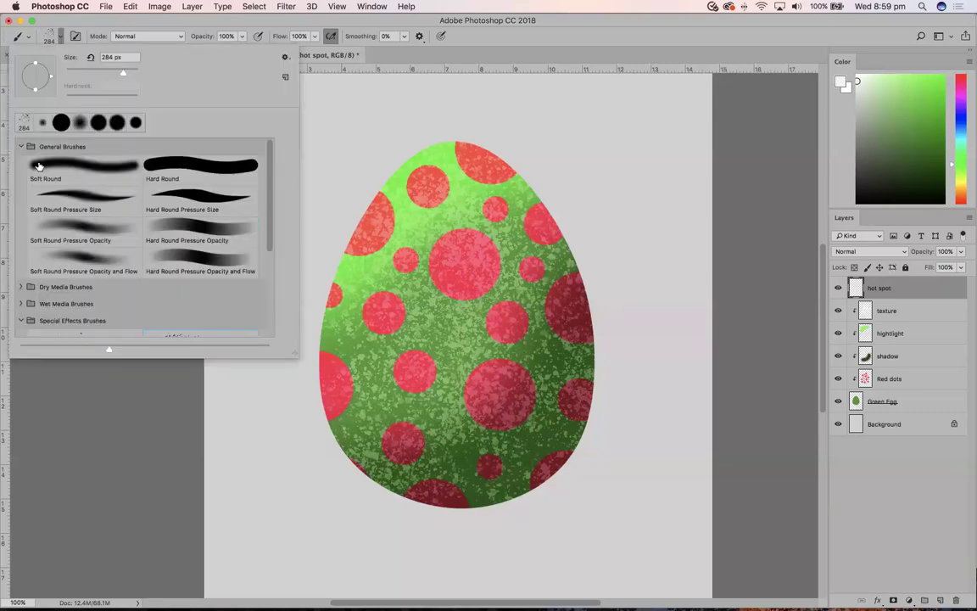
click(82, 164)
click(286, 6)
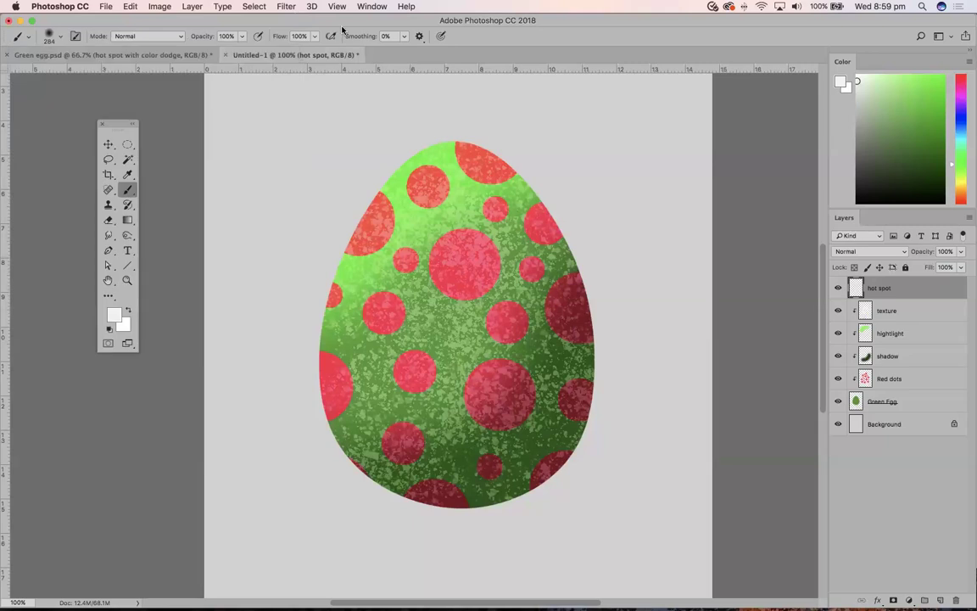
- Paint a soft white glow on the egg's upper-left area on the hot spot layer, using a 400 px brush
click(286, 6)
click(117, 321)
click(126, 312)
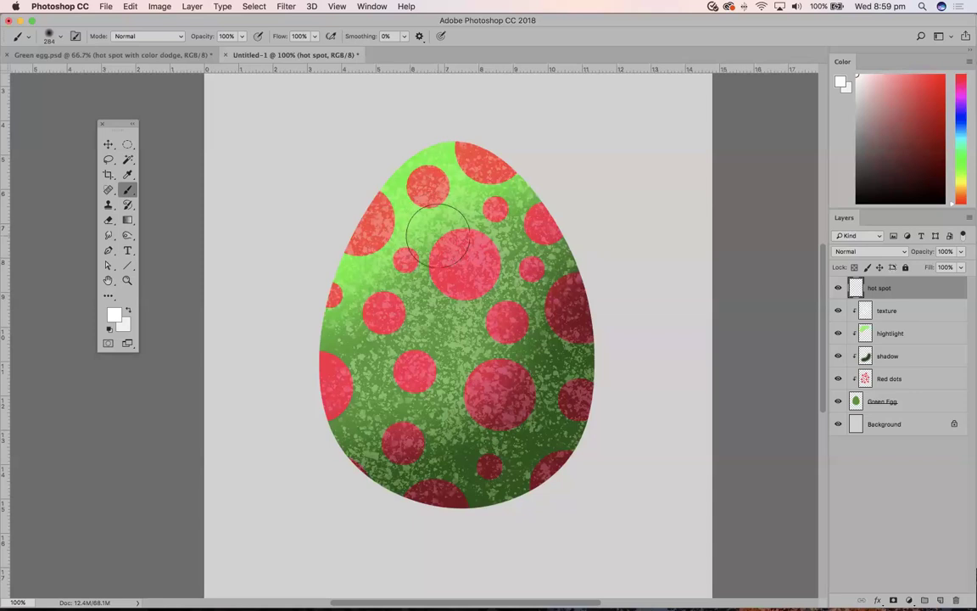
key(bracketright)
key(bracketright)
click(440, 230)
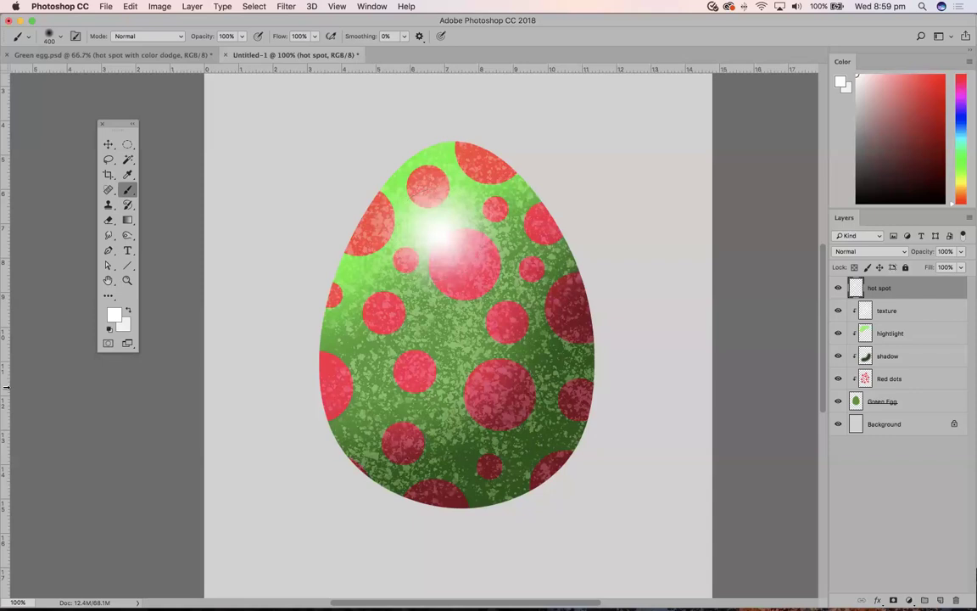
click(437, 227)
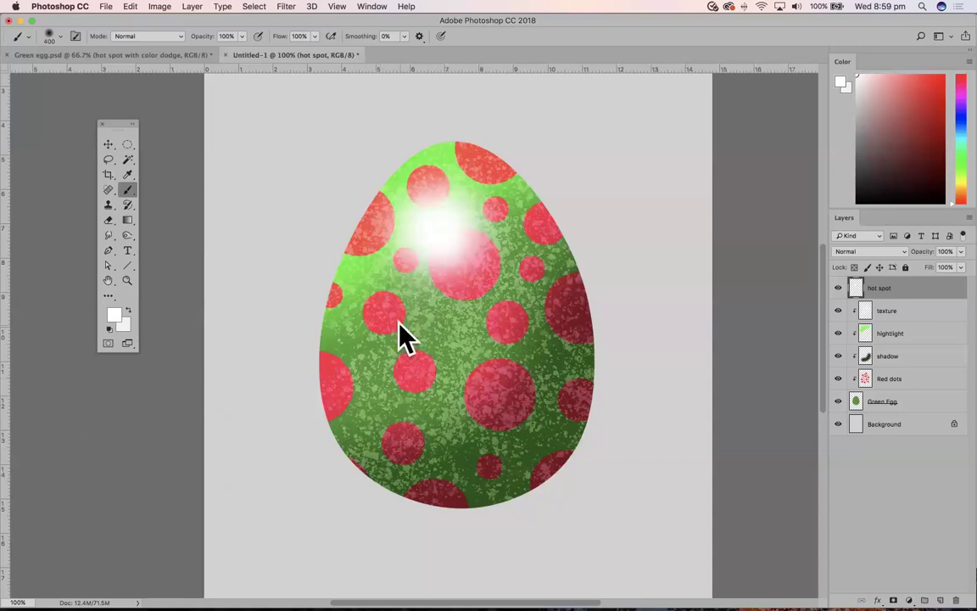
- Set the hot spot layer's blend mode to Color Dodge and its opacity to 95%
click(873, 252)
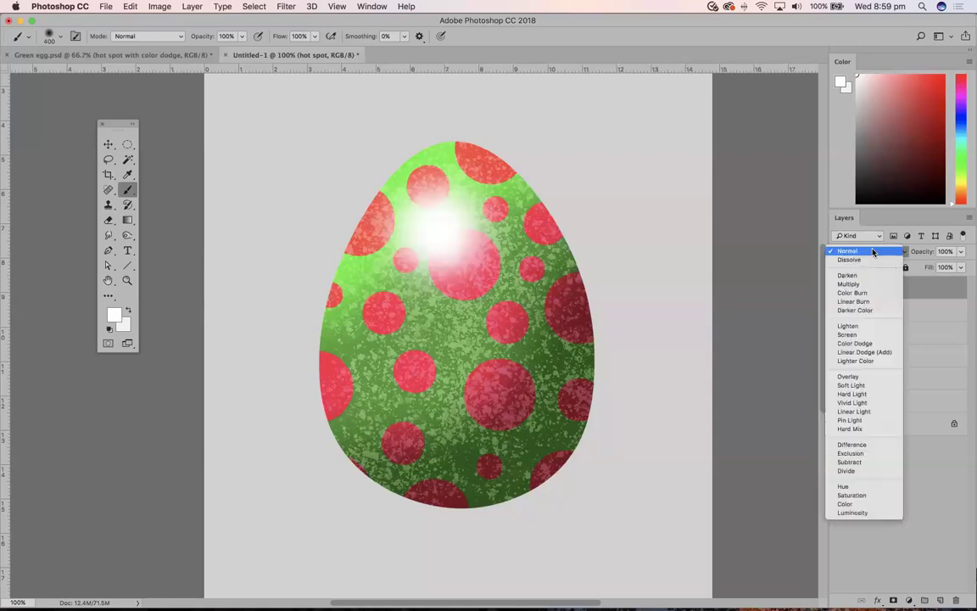
click(866, 344)
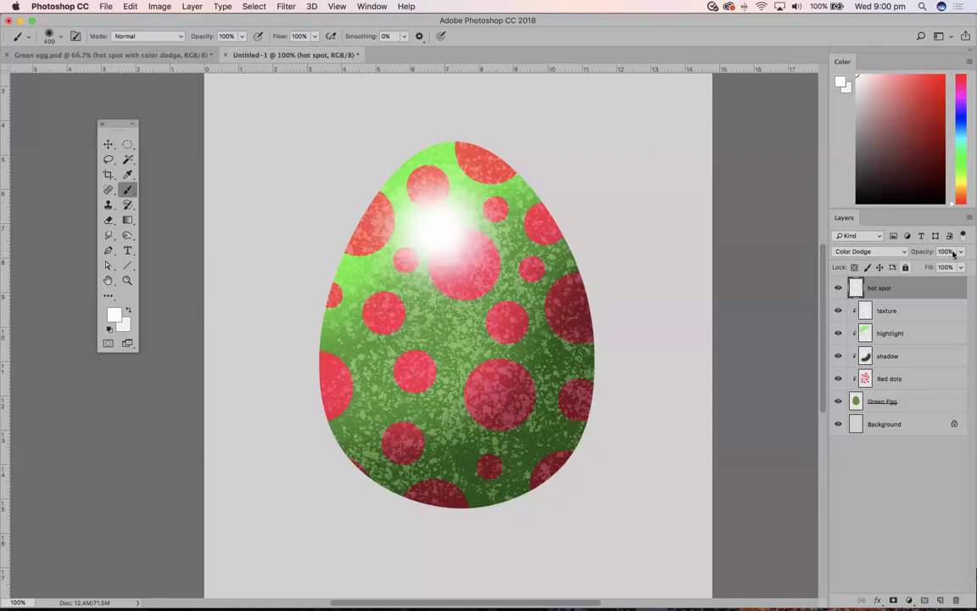
click(961, 252)
drag(954, 267, 959, 264)
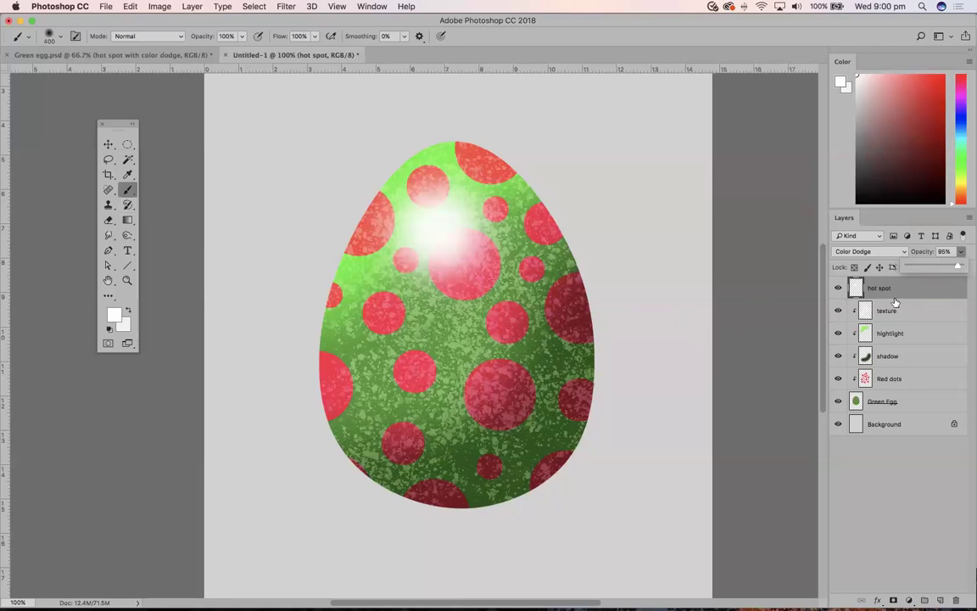
- Clip the hot spot layer to the egg and move the glow slightly upward
drag(894, 300, 890, 297)
alt+click(891, 299)
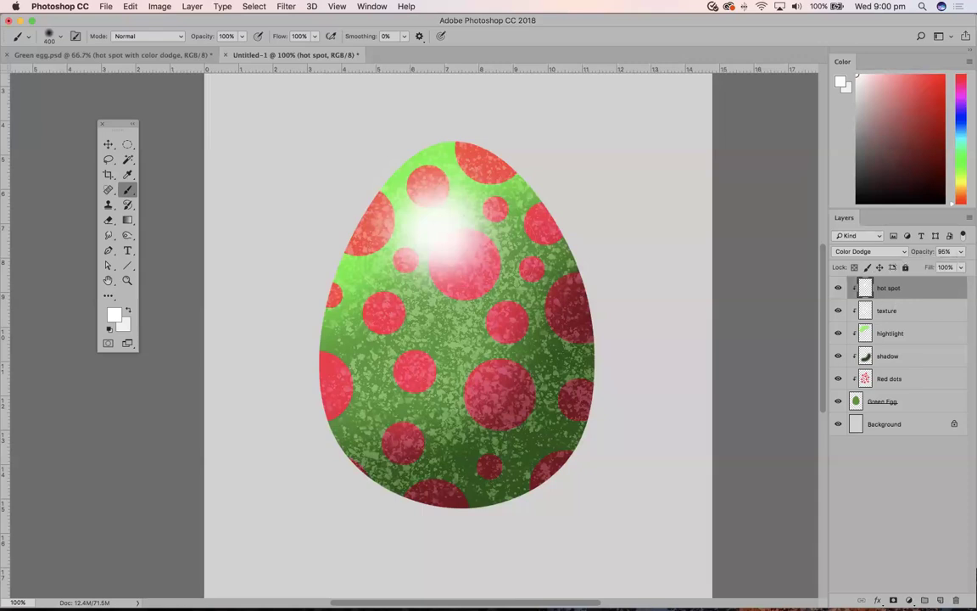
click(107, 144)
mouse_move(454, 212)
mouse_down()
mouse_move(436, 179)
mouse_move(408, 190)
mouse_move(473, 215)
mouse_move(488, 257)
mouse_move(551, 222)
mouse_move(475, 180)
mouse_move(451, 218)
mouse_move(458, 213)
mouse_up()
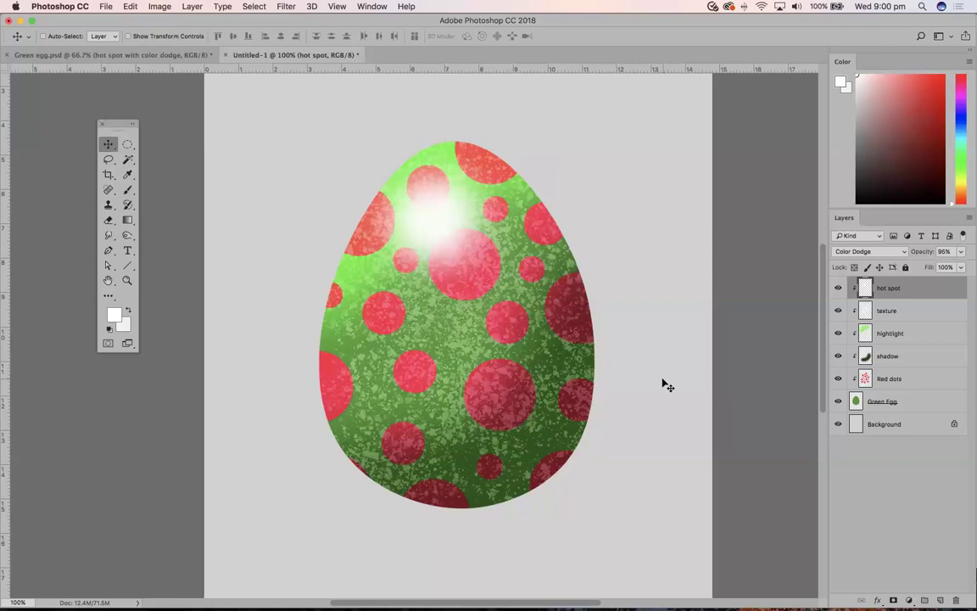
- Group the Green Egg layer with all its clipped layers up to hot spot, leaving the Background out
click(72, 56)
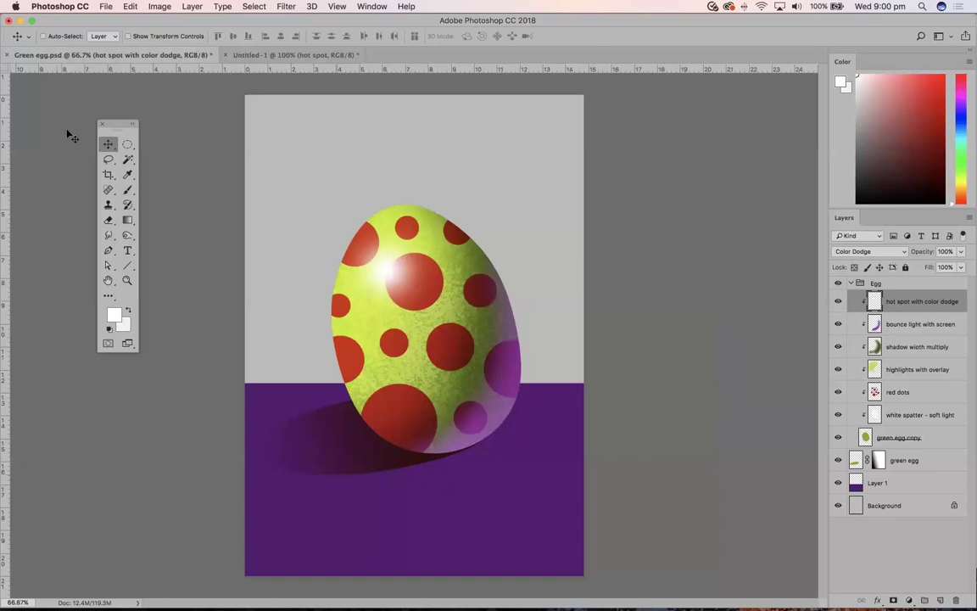
click(297, 54)
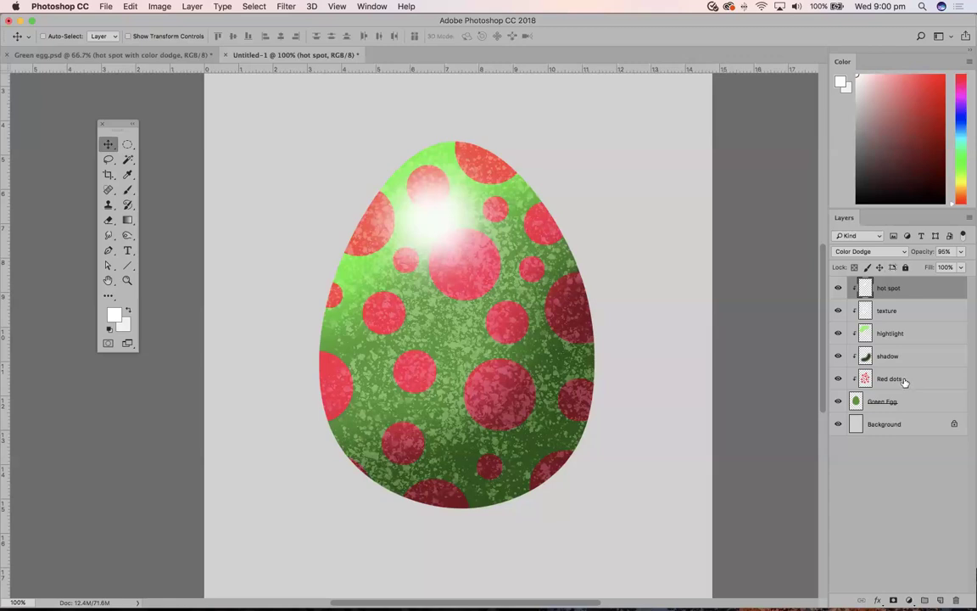
click(886, 400)
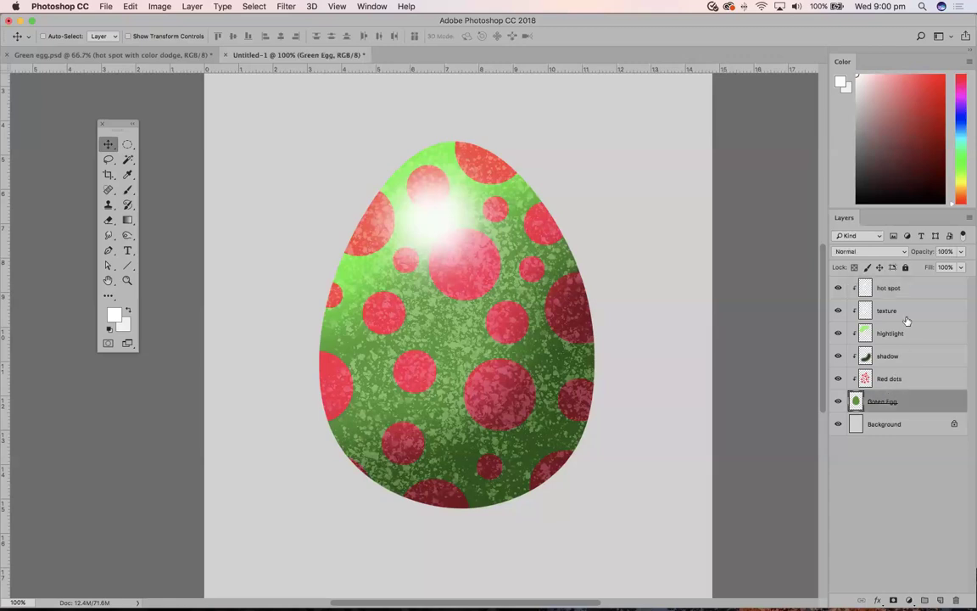
shift+click(911, 294)
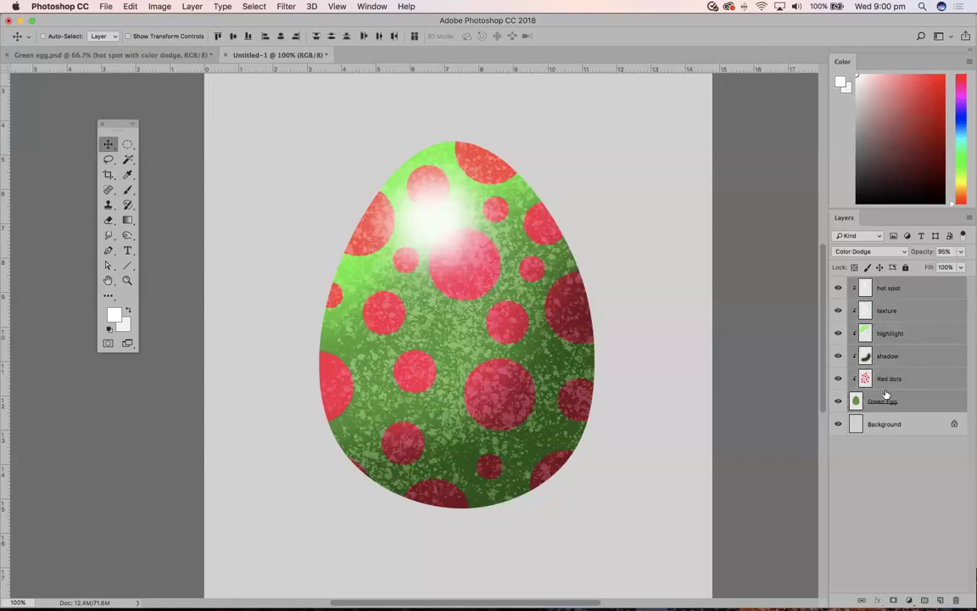
click(914, 401)
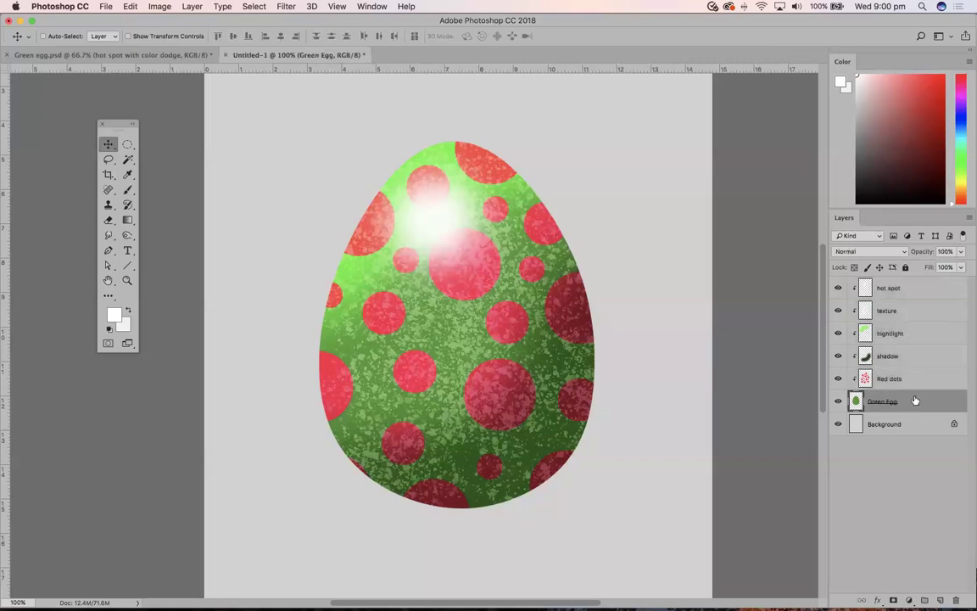
shift+click(917, 379)
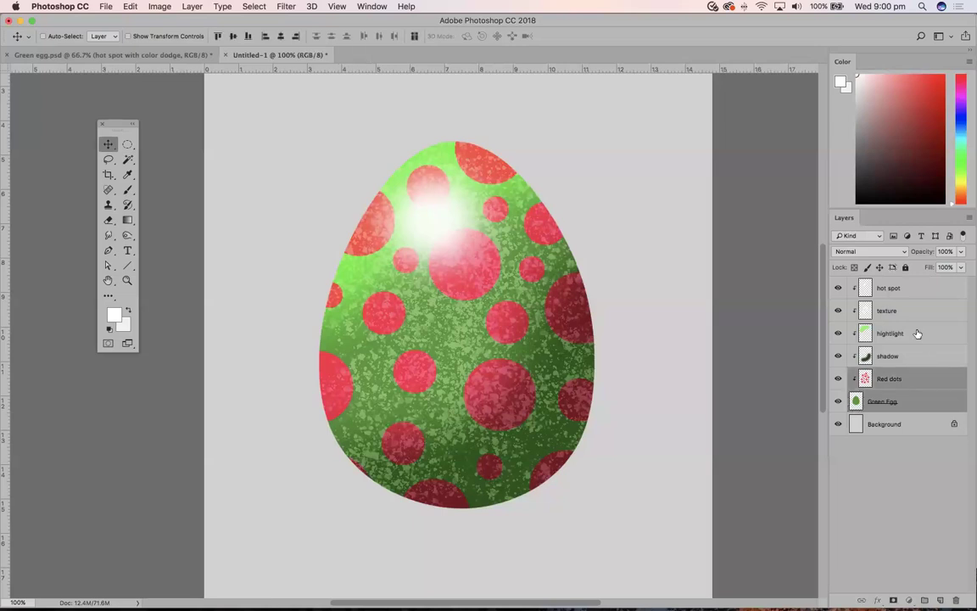
shift+click(917, 356)
shift+click(917, 334)
shift+click(918, 289)
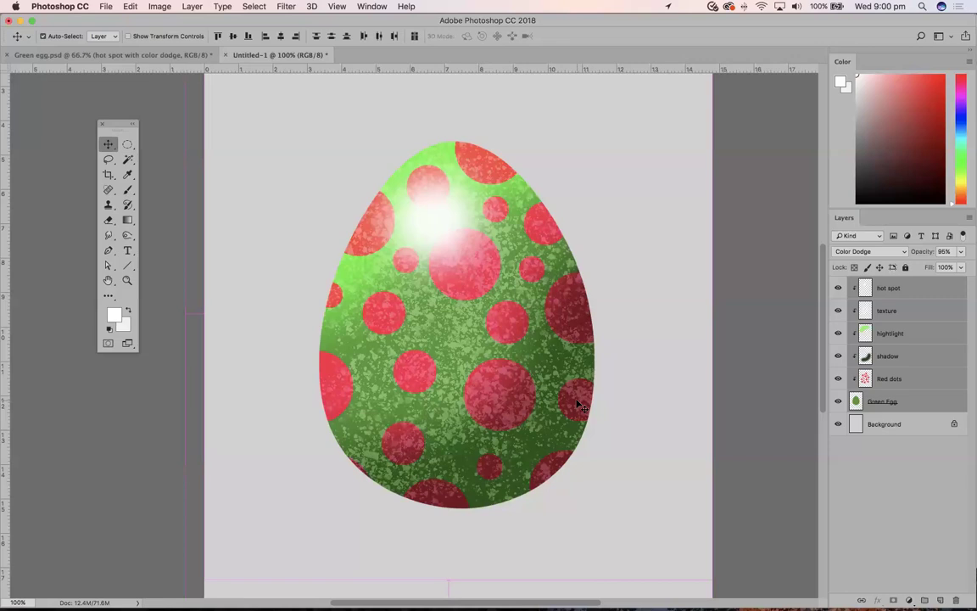
key(super+g)
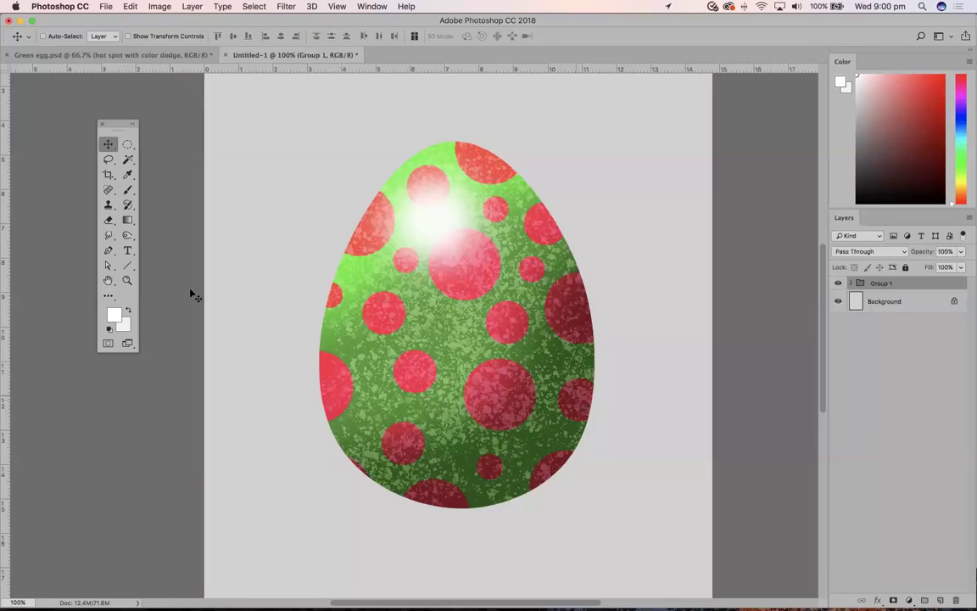
- Rotate the egg group about 14° counterclockwise and reposition it on the page
drag(424, 285, 450, 320)
drag(456, 270, 447, 322)
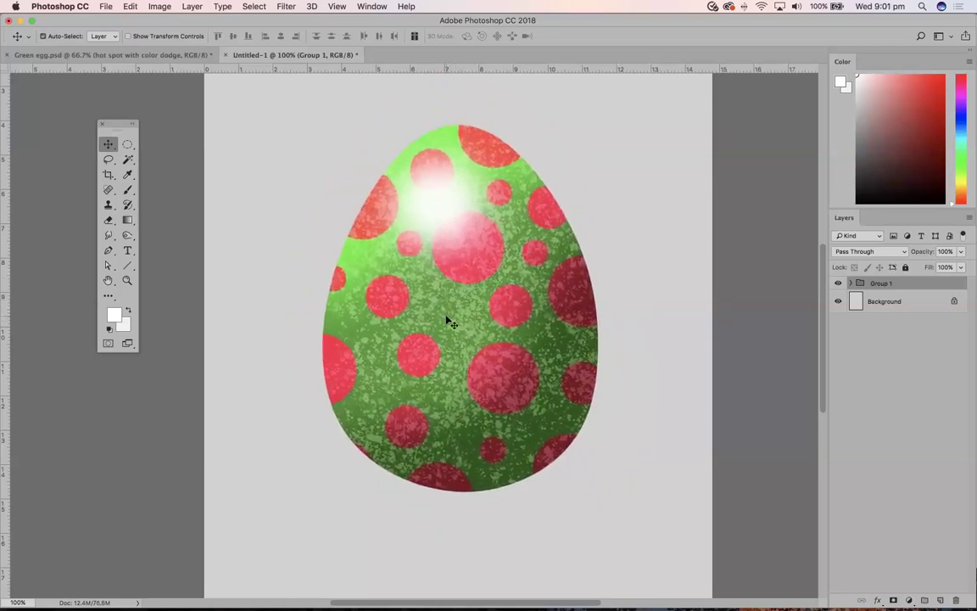
key(super+t)
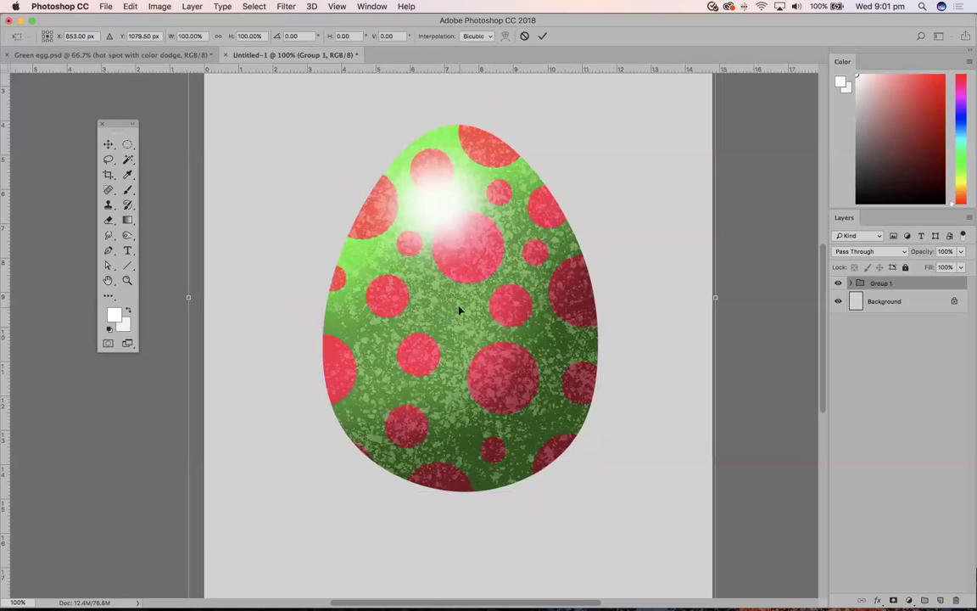
alt+super+click(459, 307)
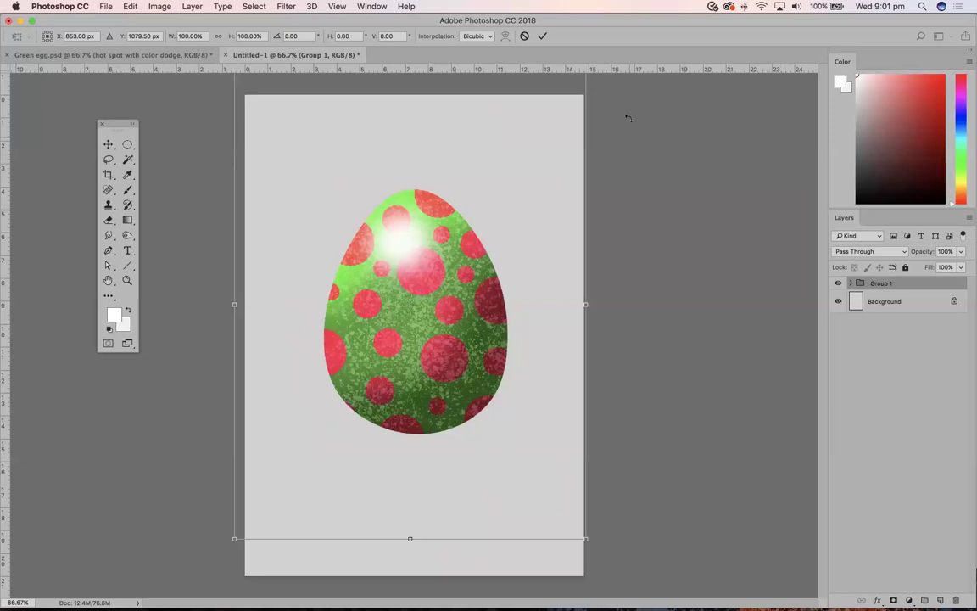
drag(623, 108, 561, 76)
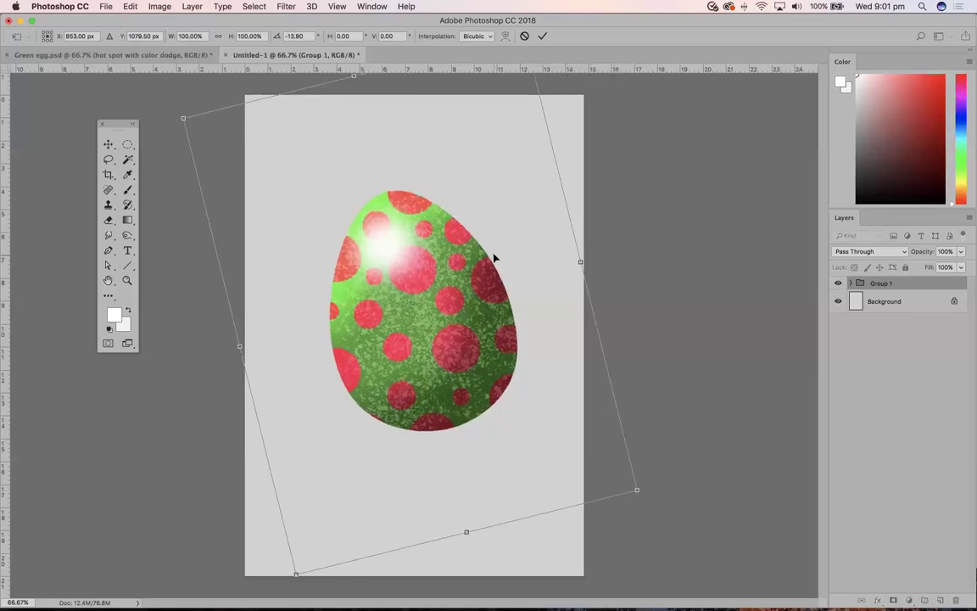
key(Return)
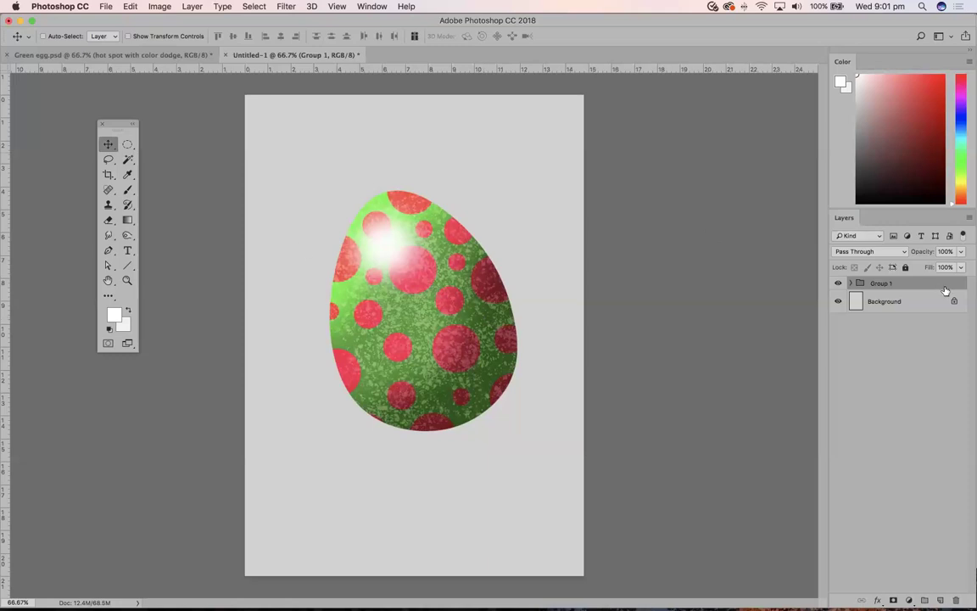
drag(463, 311, 454, 308)
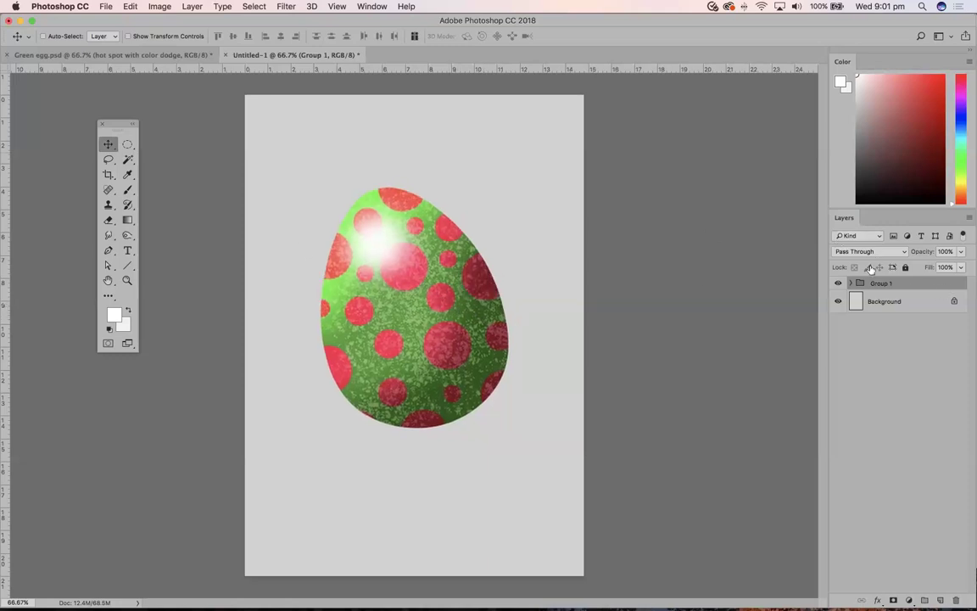
- Add a new layer named table top directly above the Background layer
click(876, 302)
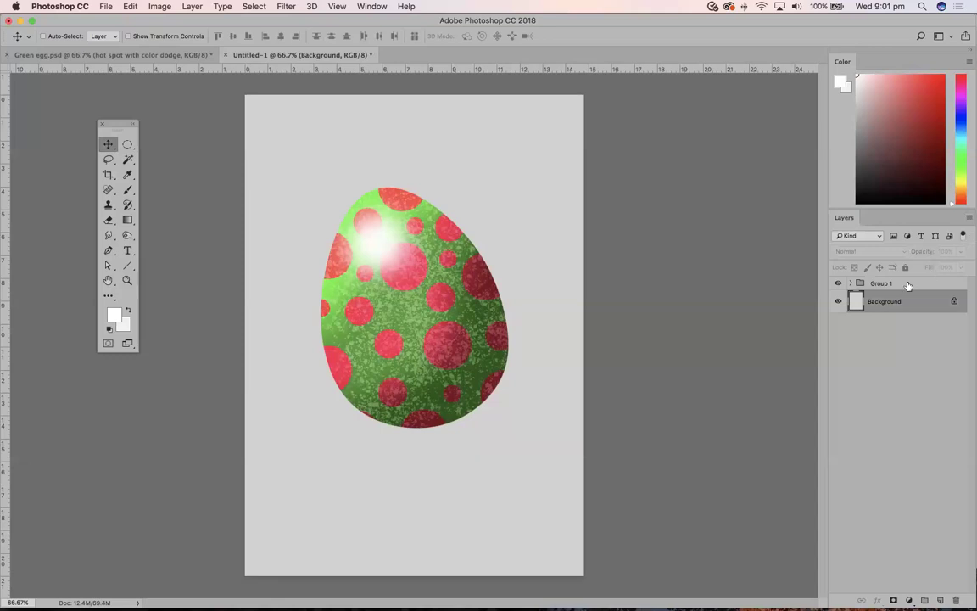
click(969, 217)
click(922, 211)
text(table top)
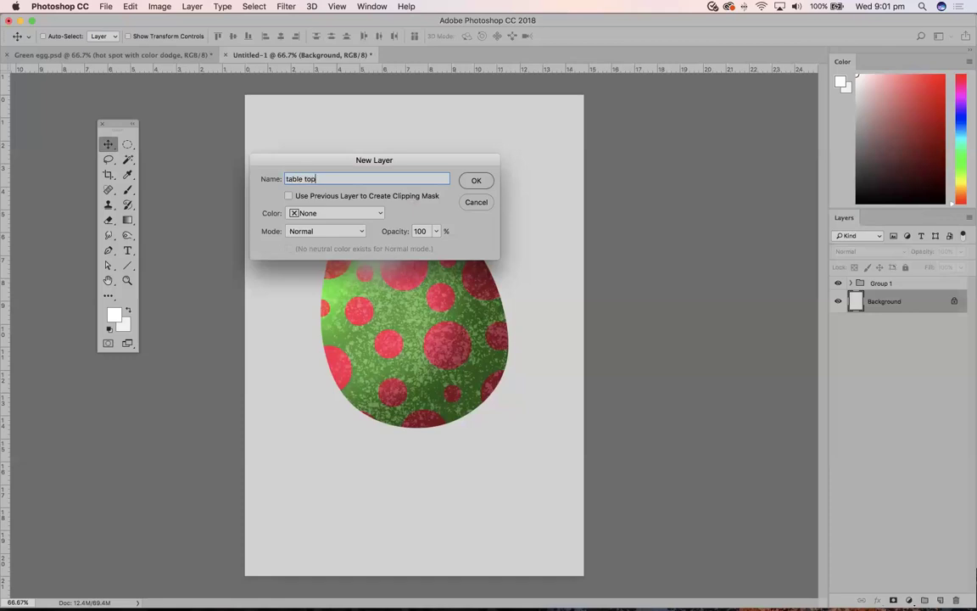
click(476, 180)
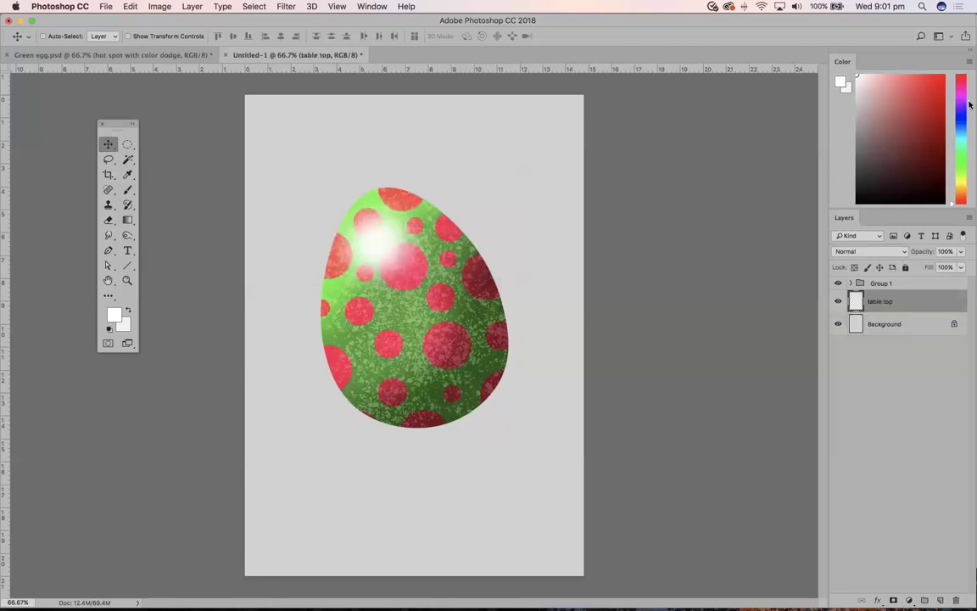
- Fill a rectangular selection across the lower half of the page with purple on the table top layer, and deselect
click(962, 105)
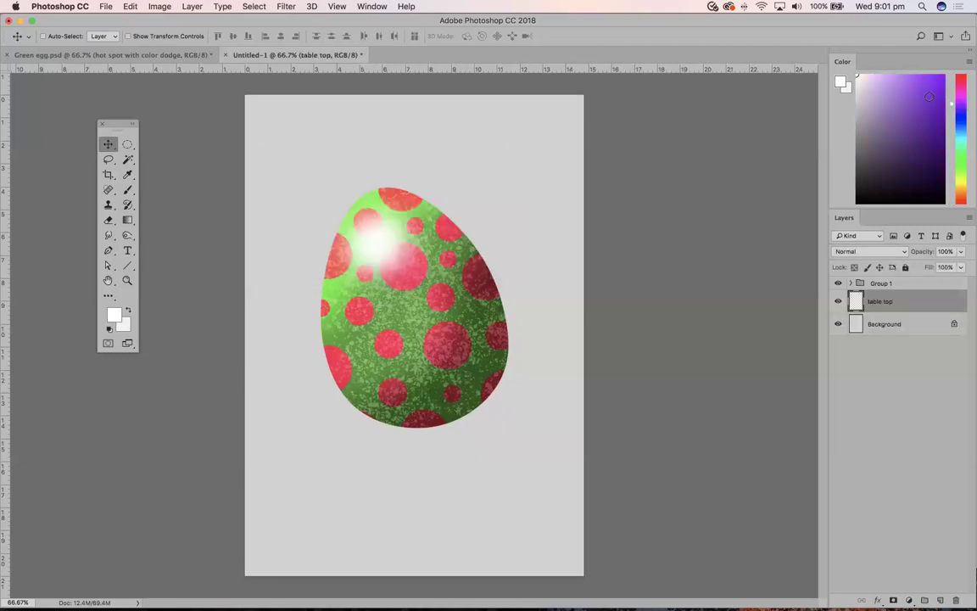
click(931, 103)
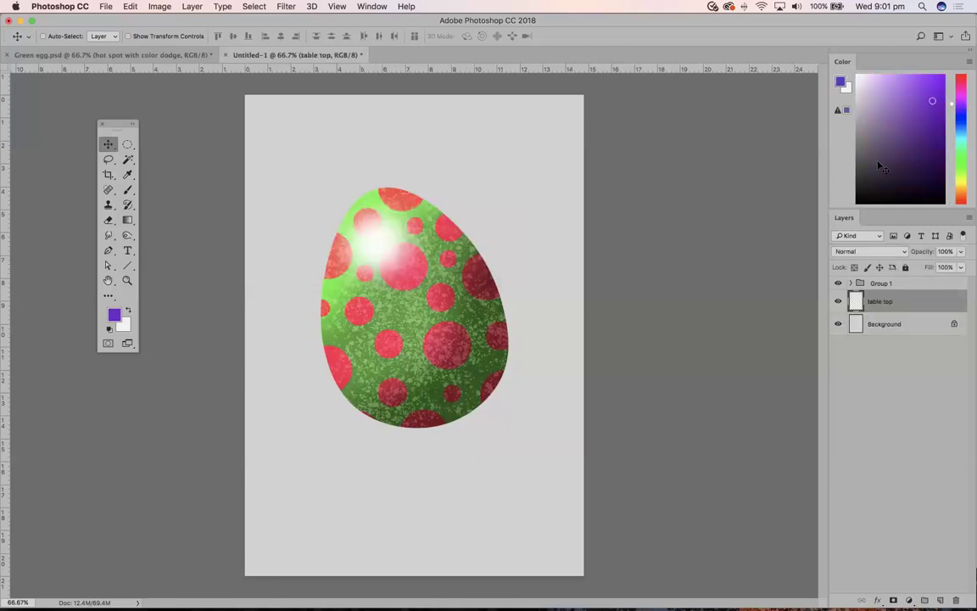
click(127, 143)
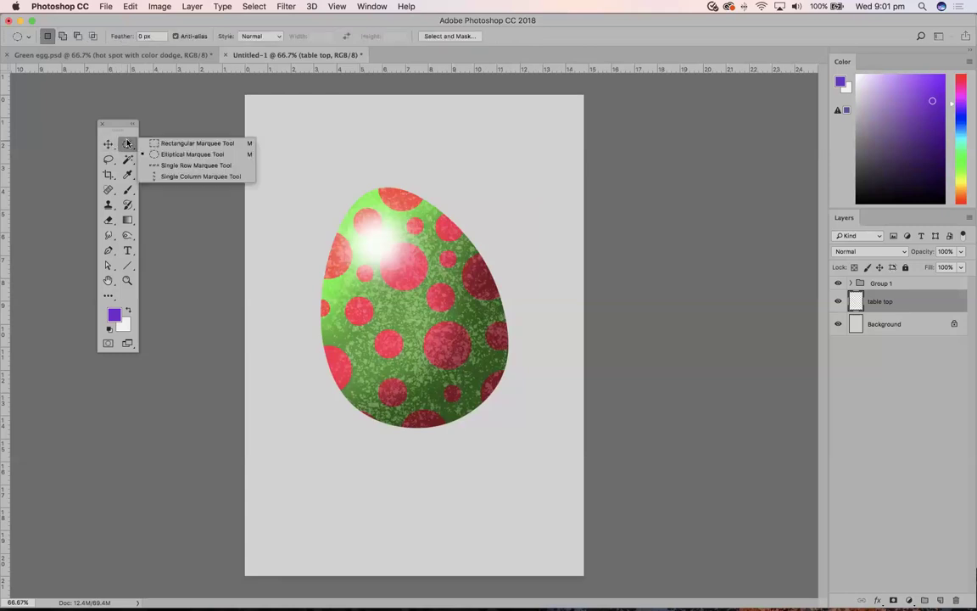
click(178, 144)
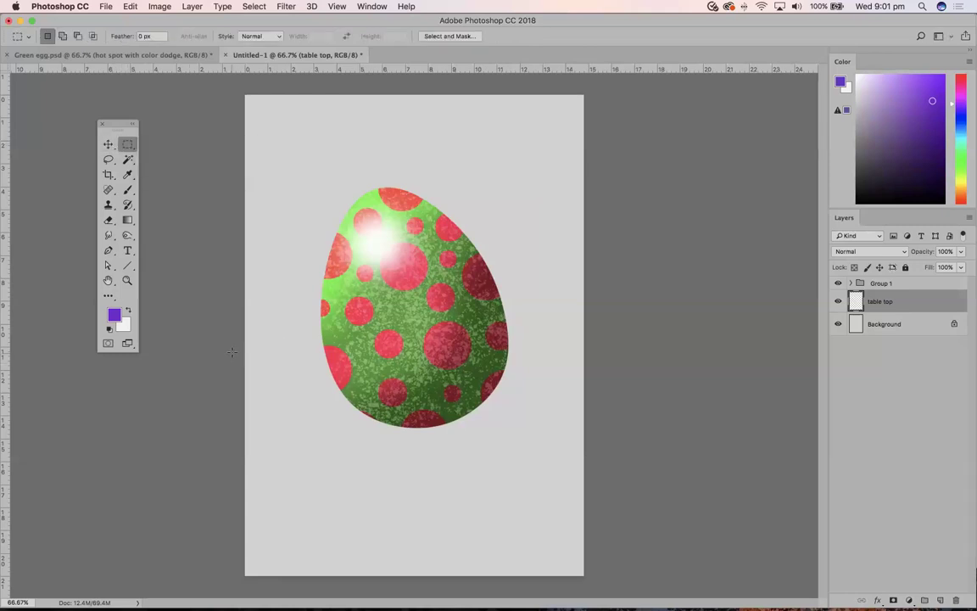
drag(221, 350, 604, 575)
key(alt)
key(alt+BackSpace)
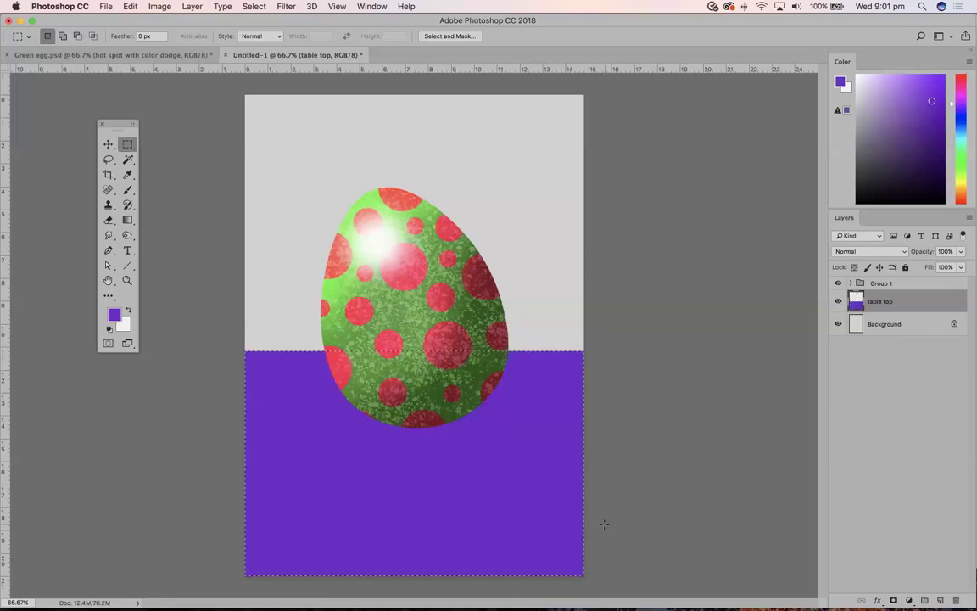
key(super+d)
- Scale the egg group down proportionally and position it so it rests on the purple table top
click(886, 284)
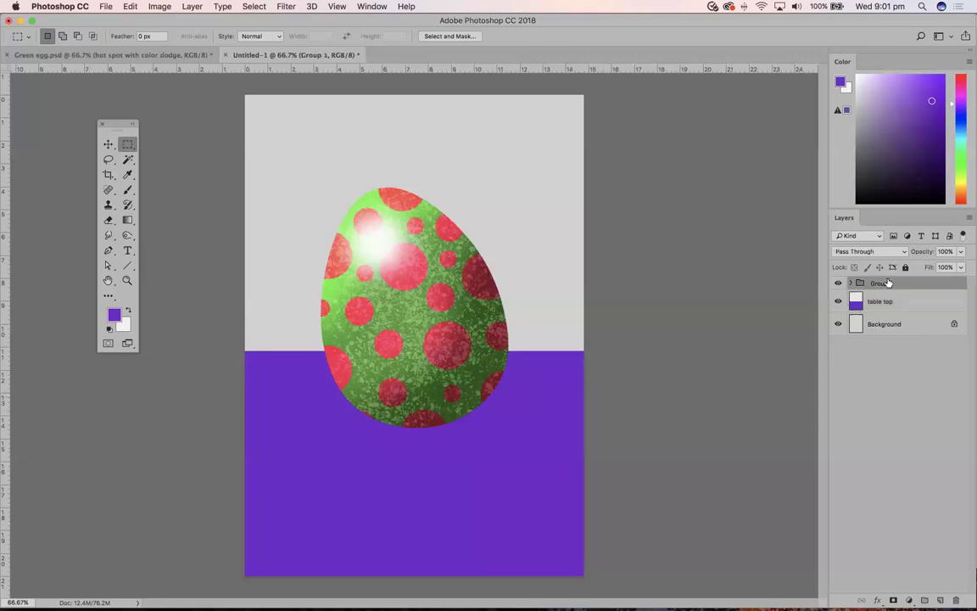
key(super+t)
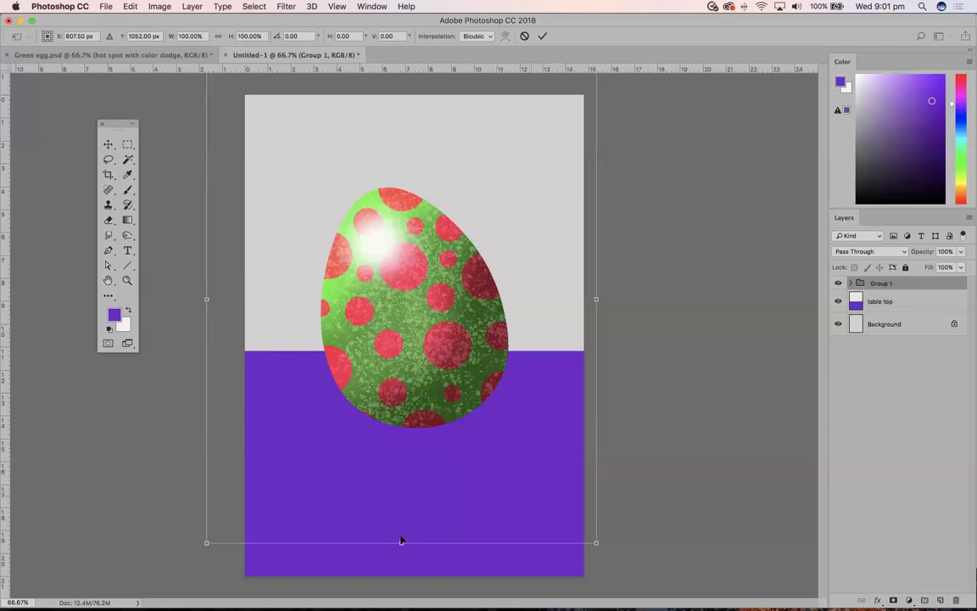
drag(206, 543, 261, 479)
drag(414, 345, 428, 374)
key(Return)
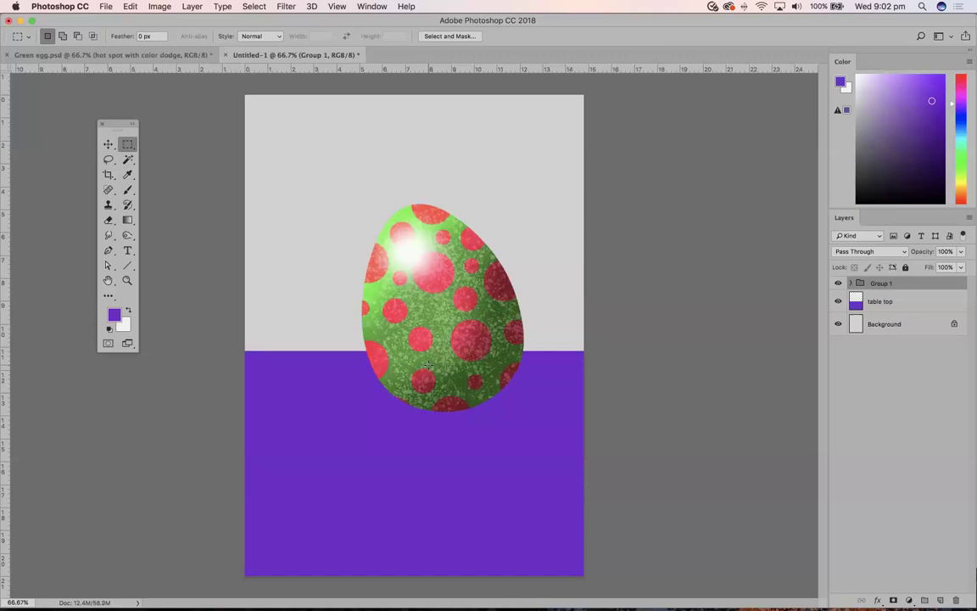
- Expand the egg group and duplicate its Green Egg base layer
click(851, 284)
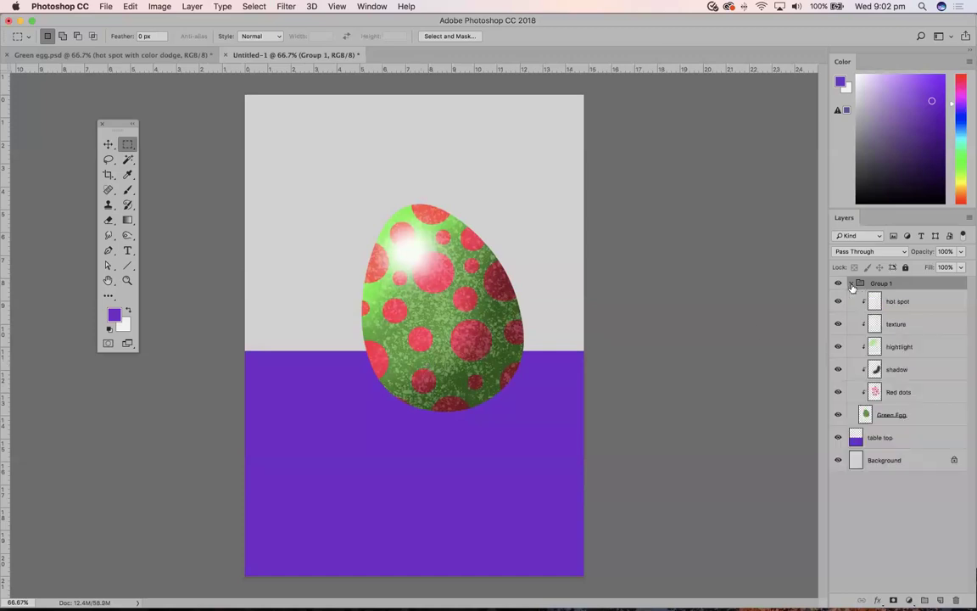
click(852, 283)
click(852, 283)
click(867, 415)
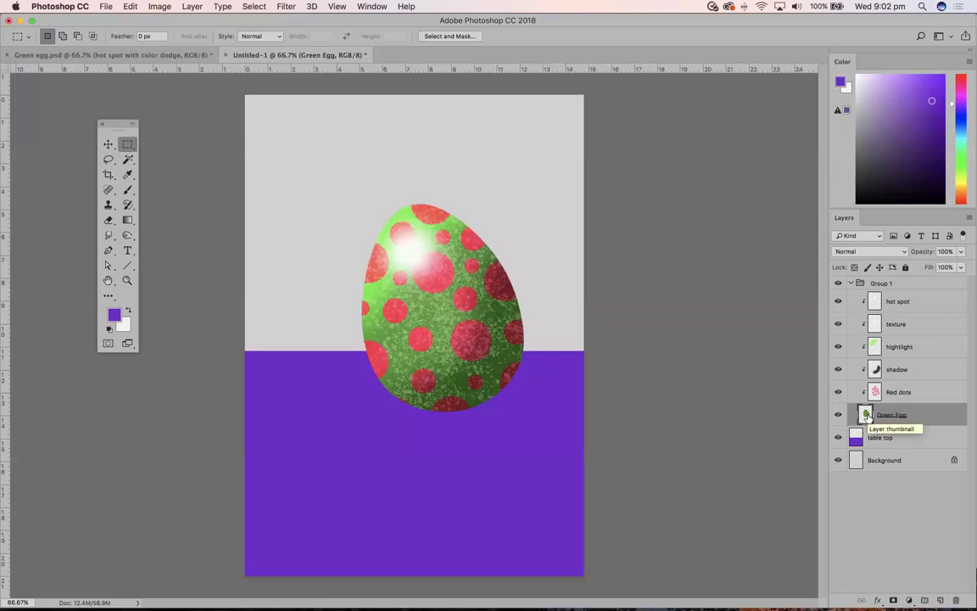
key(super+j)
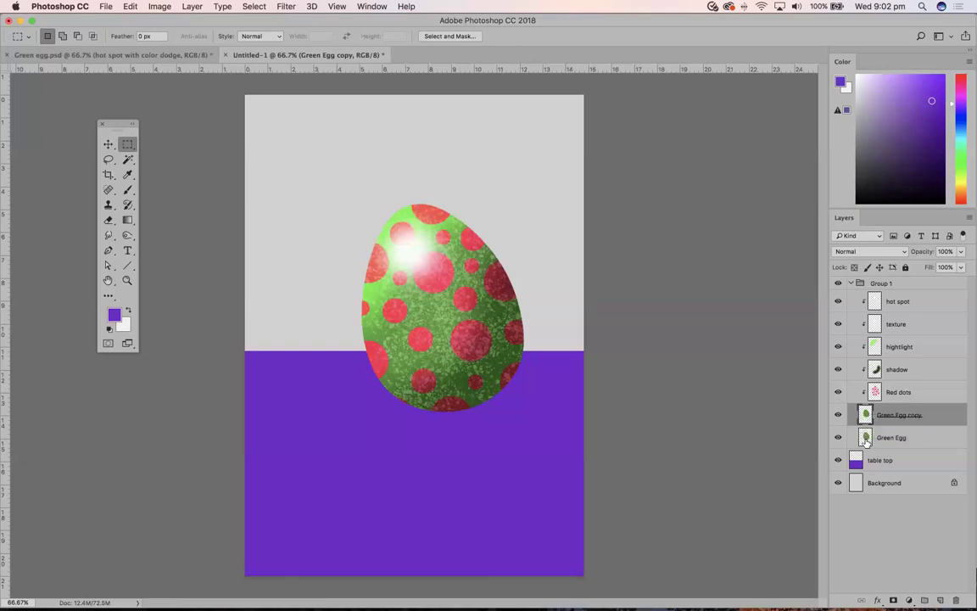
- Move the original Green Egg layer down and to the left, behind the decorated egg
click(865, 438)
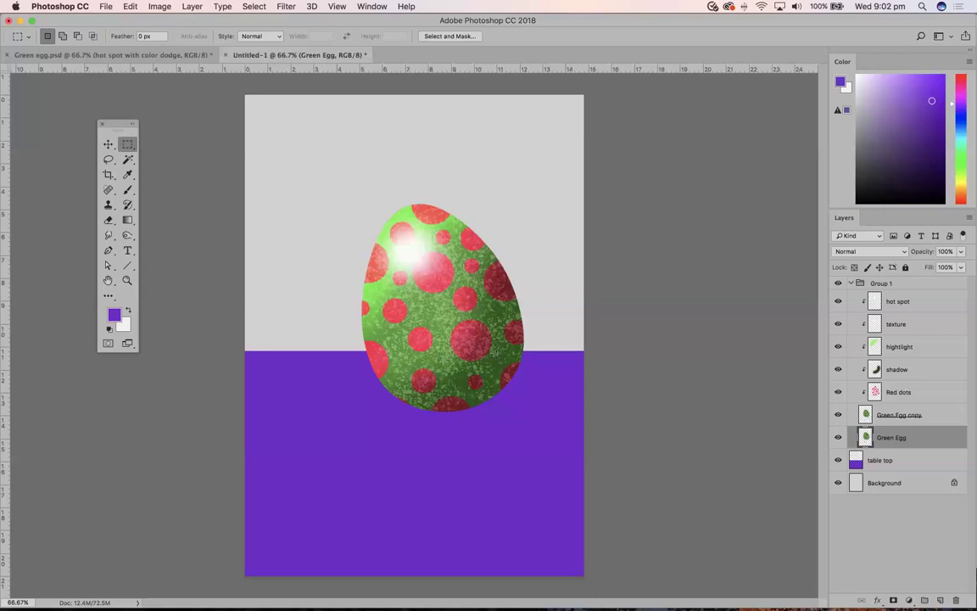
click(108, 144)
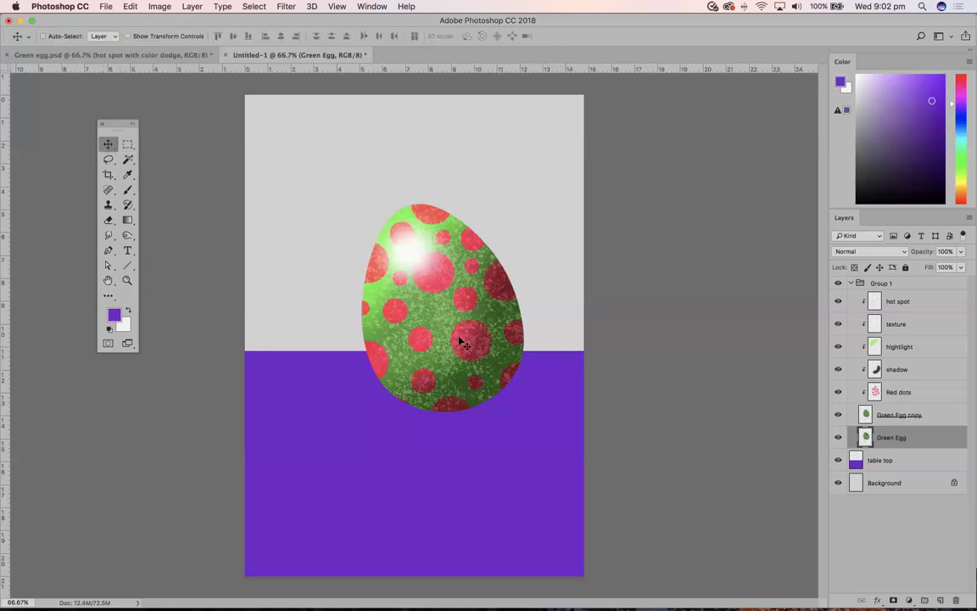
drag(428, 383, 395, 432)
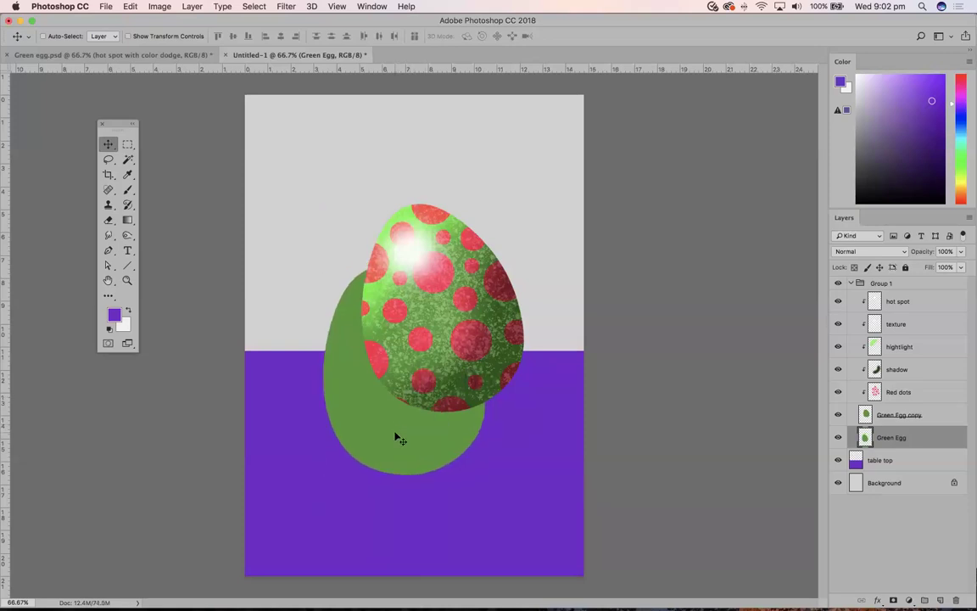
- Rotate the plain egg shape to about -103° and scale it to about 55% width and 131% height as a flat cast shadow on the table
key(super+t)
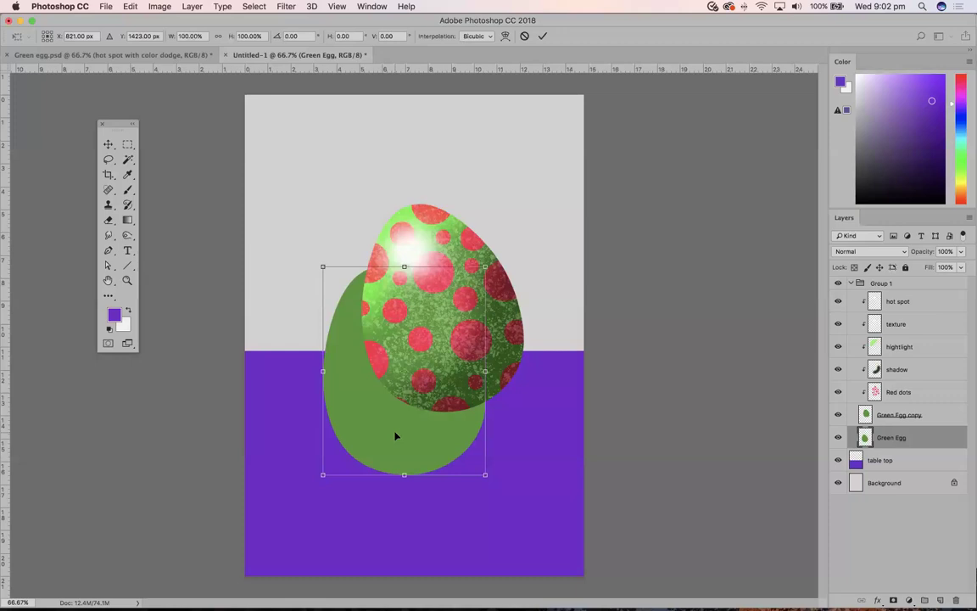
drag(503, 259, 254, 282)
drag(316, 369, 297, 389)
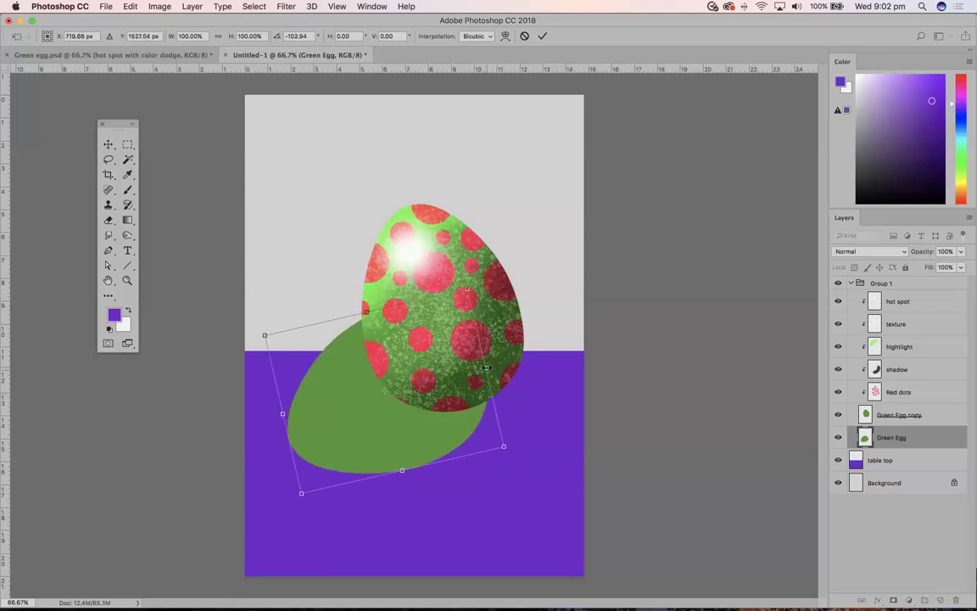
drag(486, 367, 522, 349)
drag(416, 453, 413, 433)
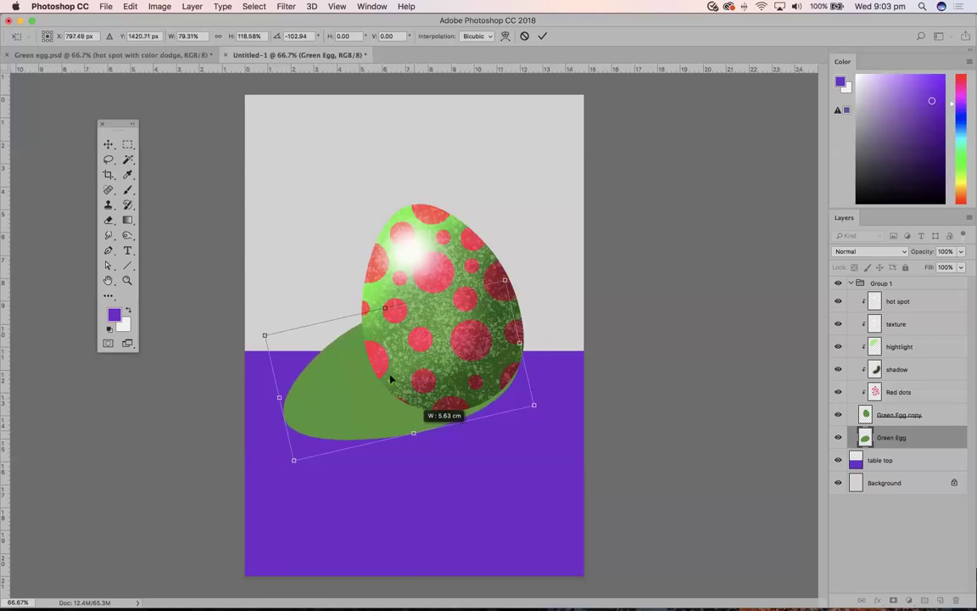
drag(383, 308, 393, 346)
drag(366, 426, 364, 417)
drag(279, 409, 252, 415)
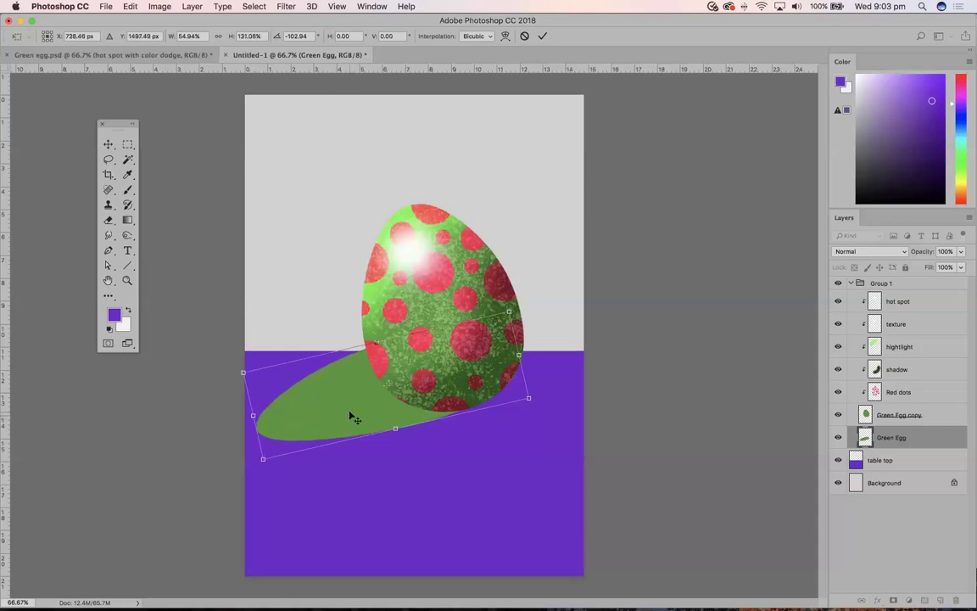
key(Return)
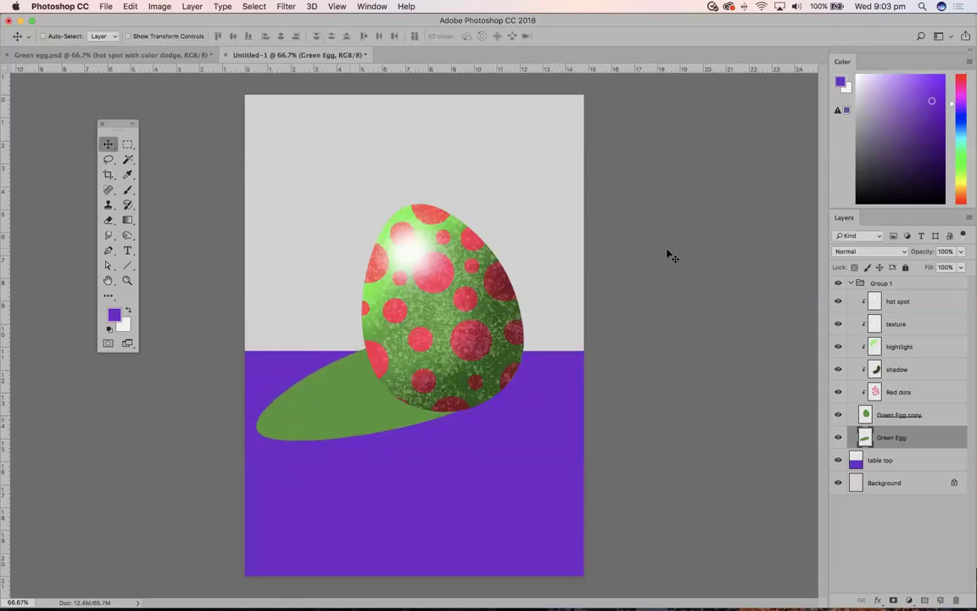
- Set the cast shadow layer's blend mode to Multiply at 100% opacity and compare it with the shadow in Green egg.psd
click(861, 251)
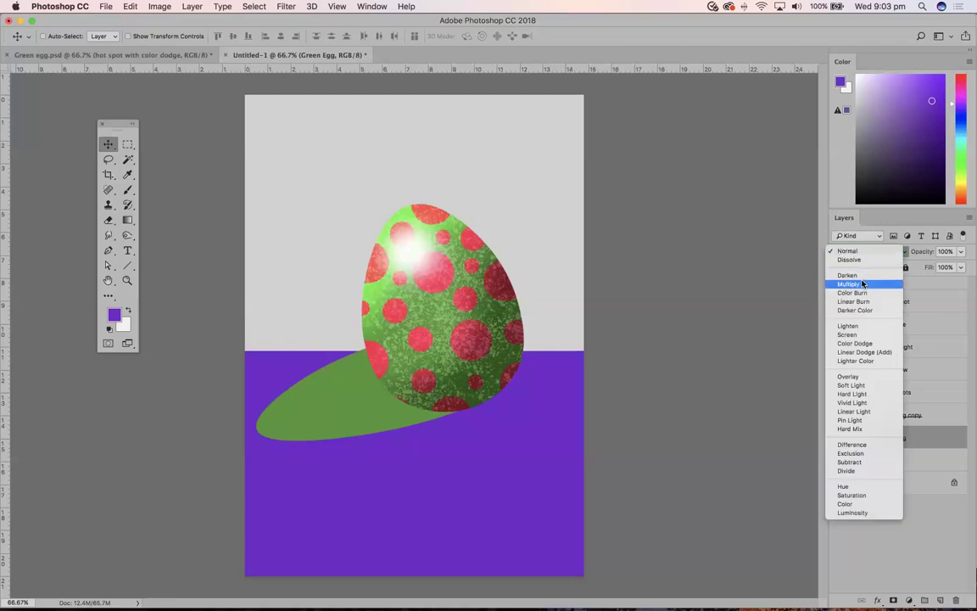
click(862, 284)
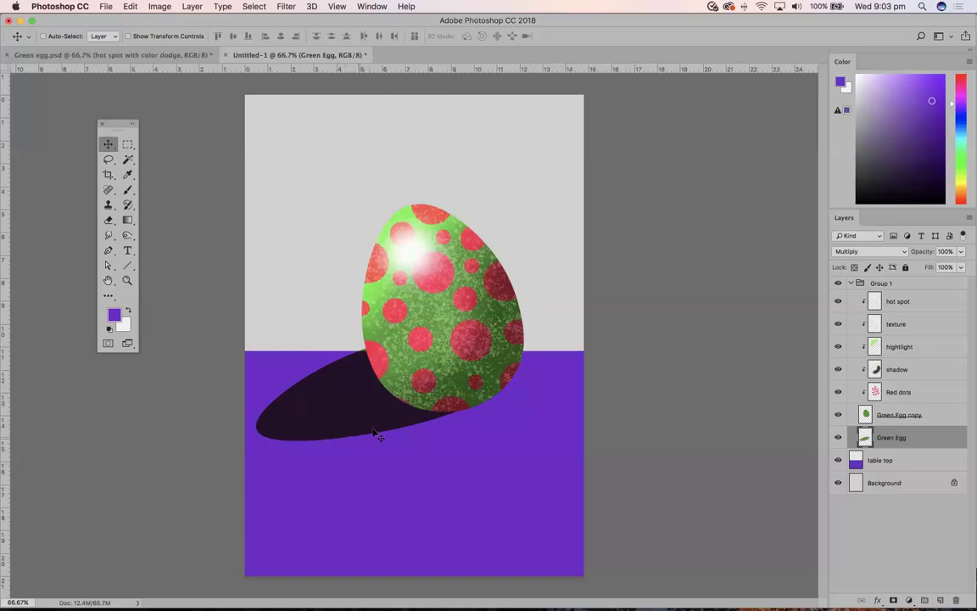
click(962, 252)
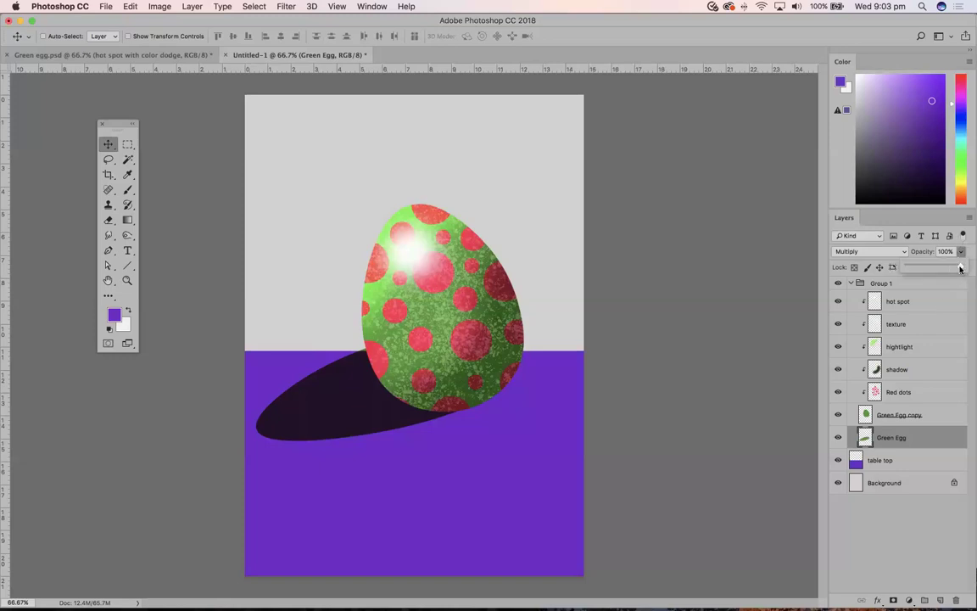
mouse_move(961, 267)
mouse_down()
mouse_move(938, 268)
mouse_move(970, 265)
mouse_up()
click(117, 56)
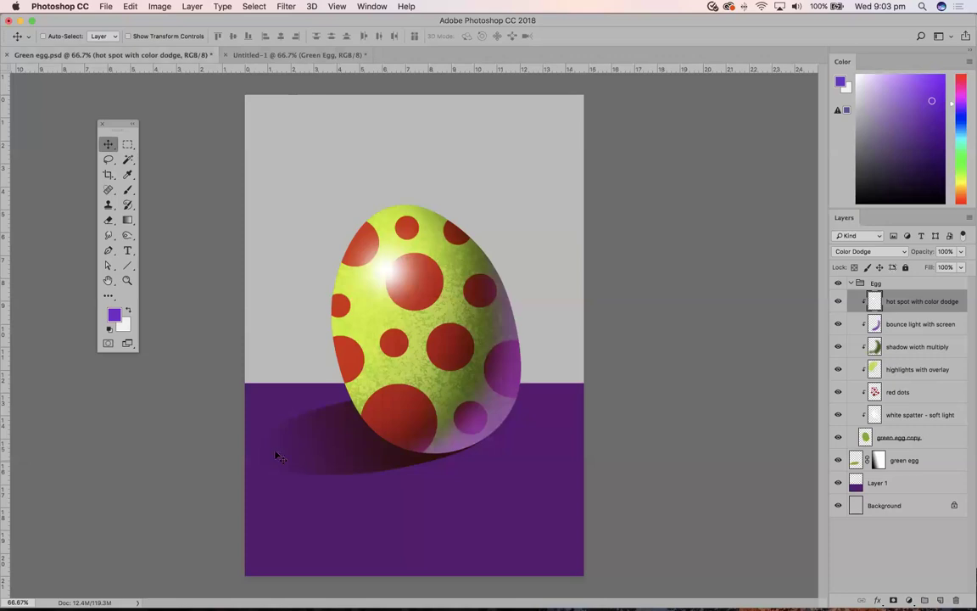
click(299, 56)
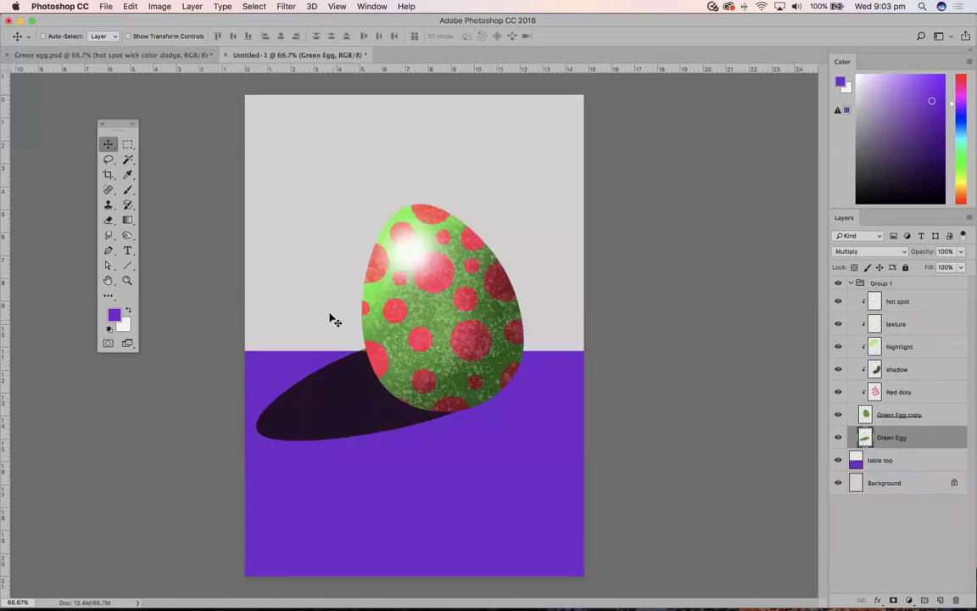
- Add a layer mask to the cast shadow layer and apply a black-to-white linear gradient from the shadow's far tip toward the egg
click(128, 221)
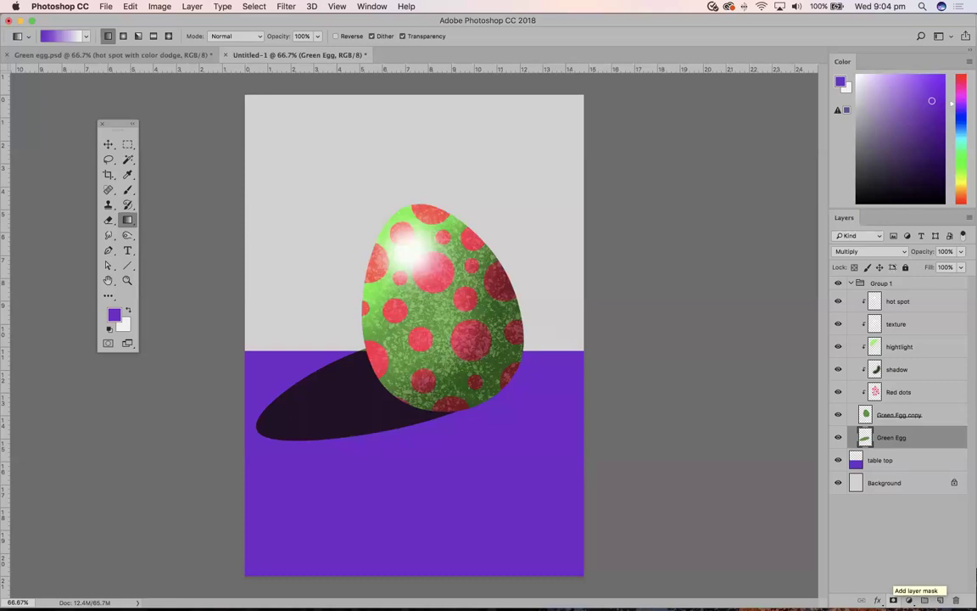
click(908, 599)
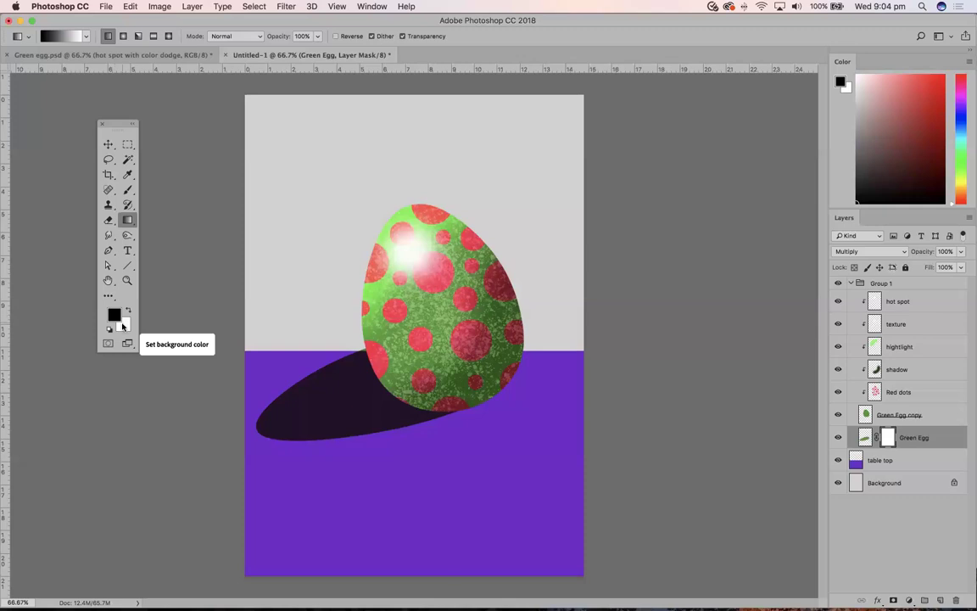
click(87, 36)
click(86, 37)
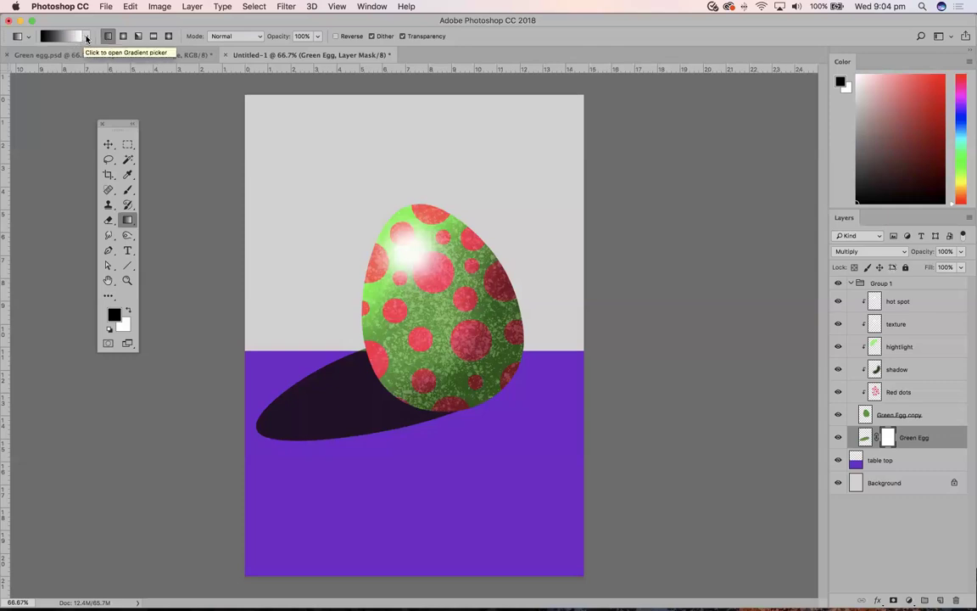
click(86, 37)
click(86, 37)
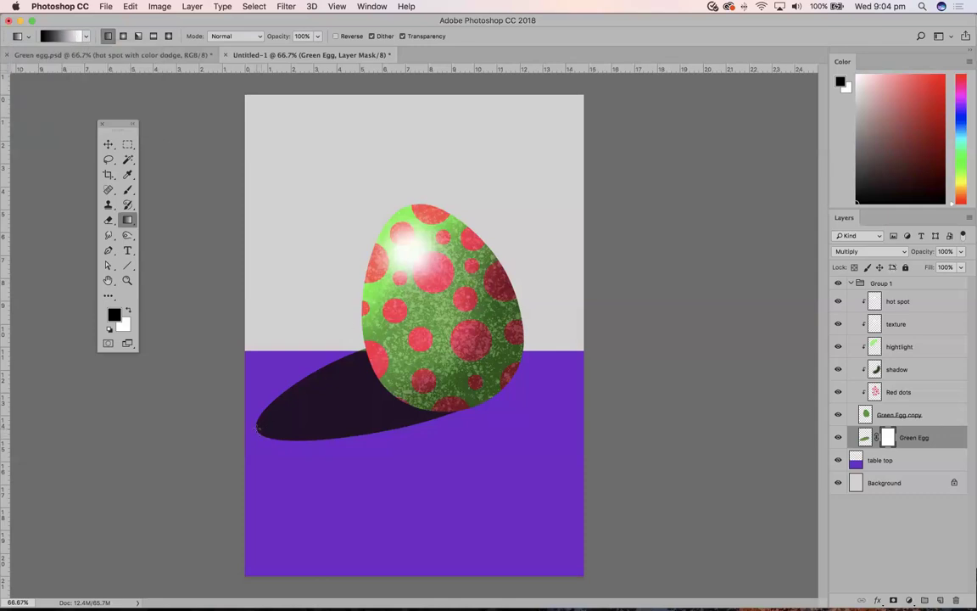
drag(259, 429, 384, 380)
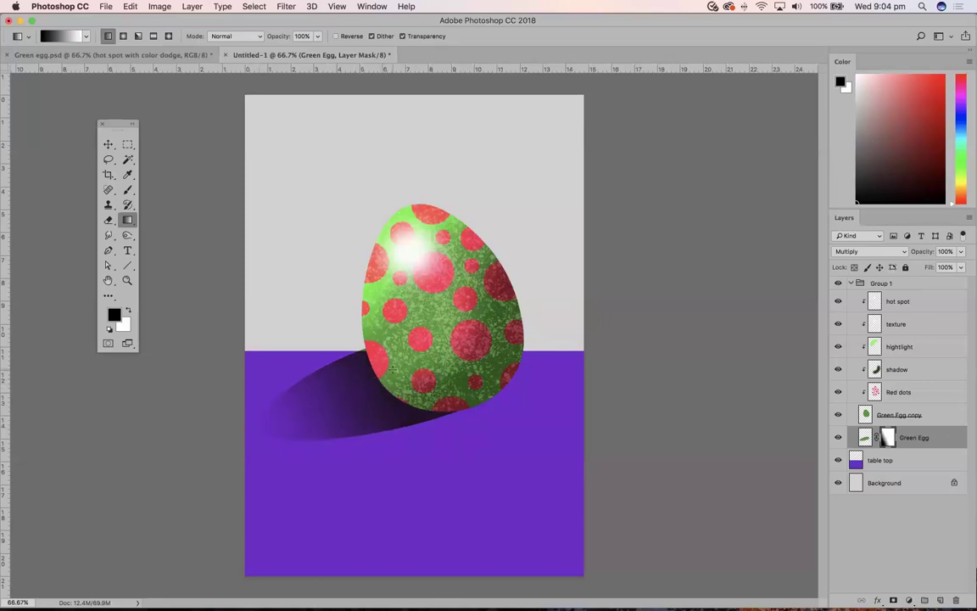
drag(273, 420, 377, 378)
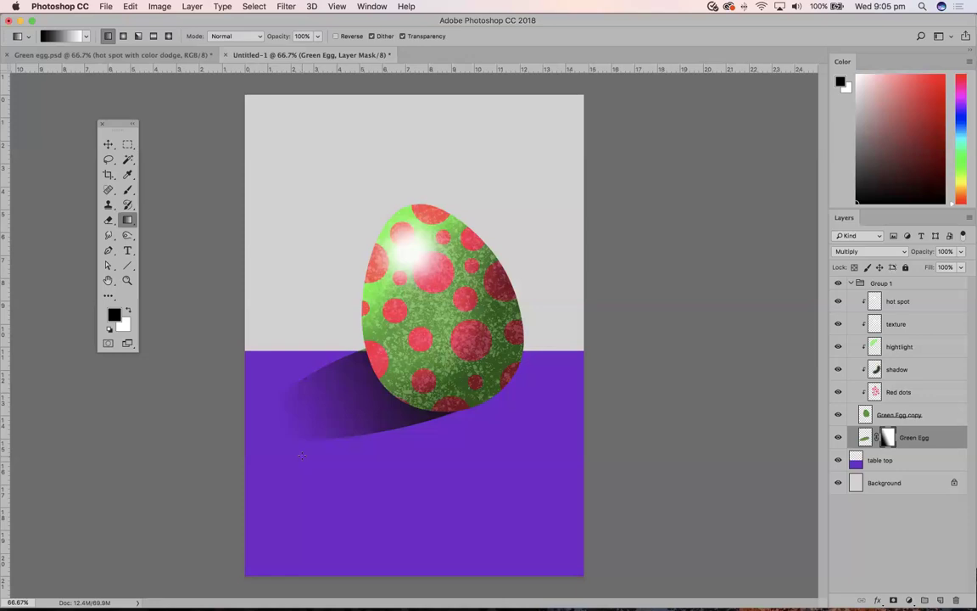
- Move the texture layer below Red dots, directly above the Green Egg copy layer, within the clipped stack
click(923, 323)
drag(923, 323, 915, 410)
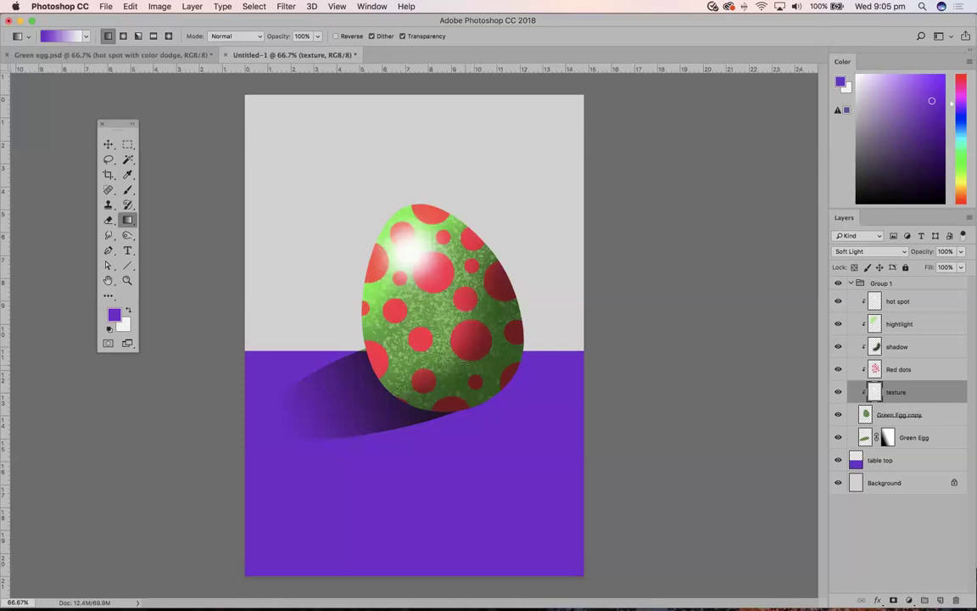